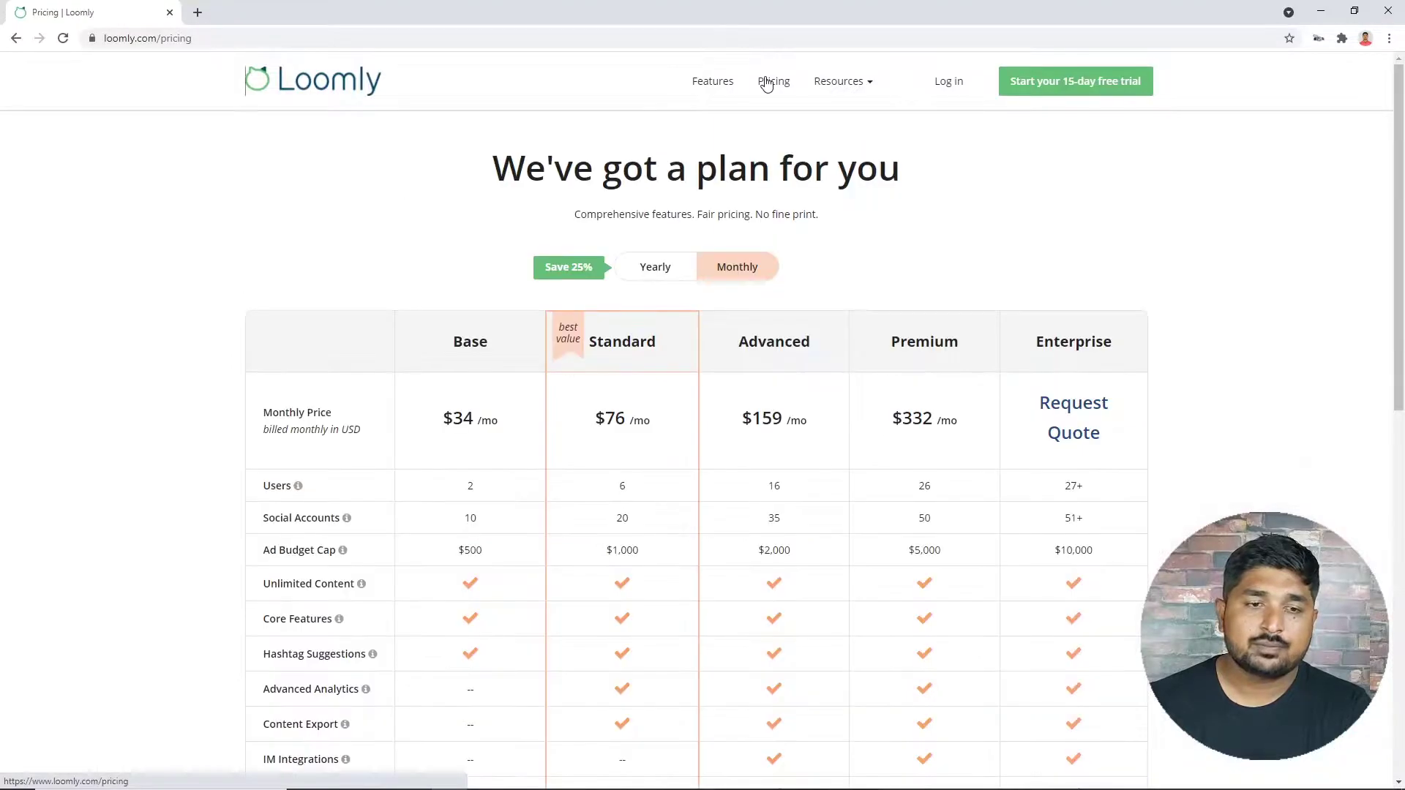
Review the monthly pricing plans, start the 15-day free trial sign-up, and enter the first name
left_click(739, 272)
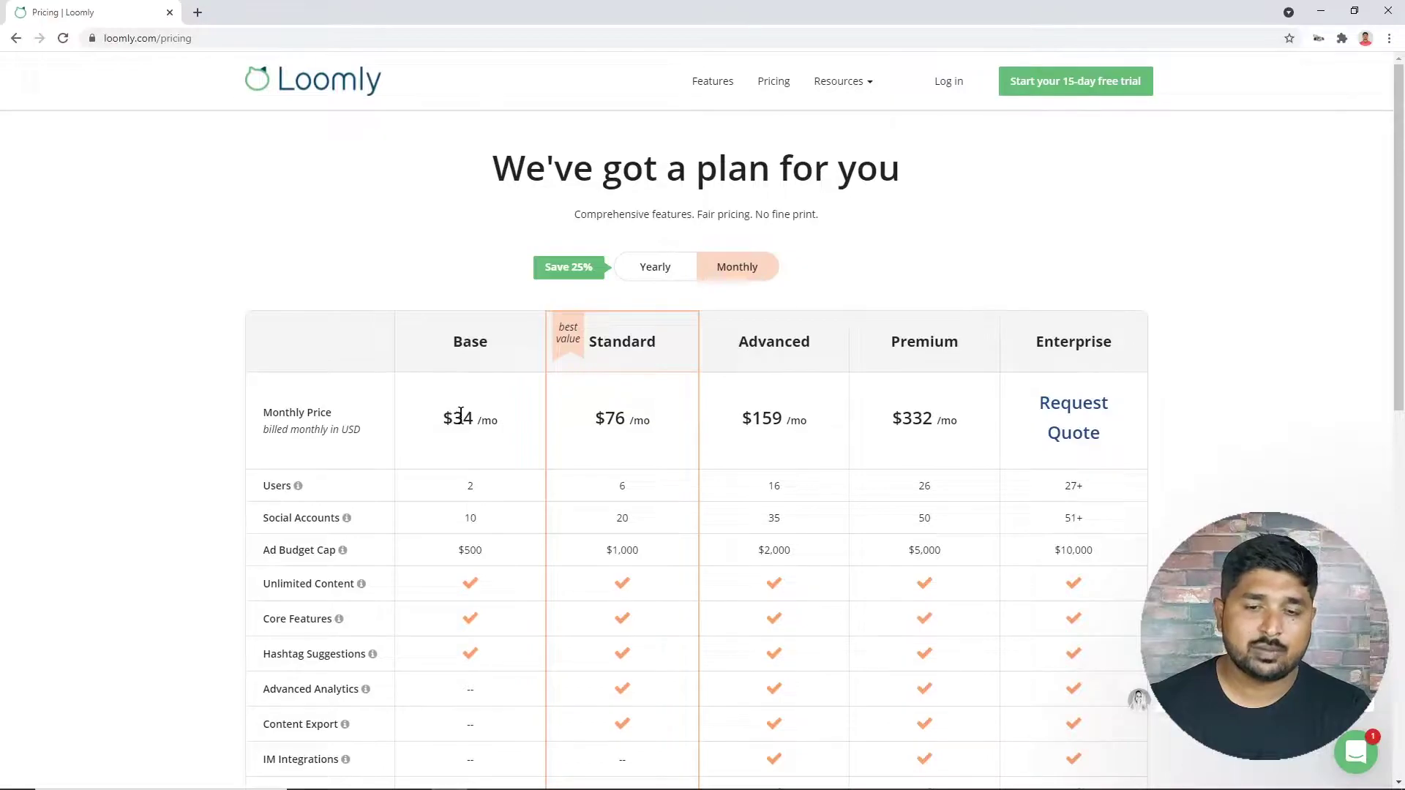
left_click_drag(1400, 262, 1400, 324)
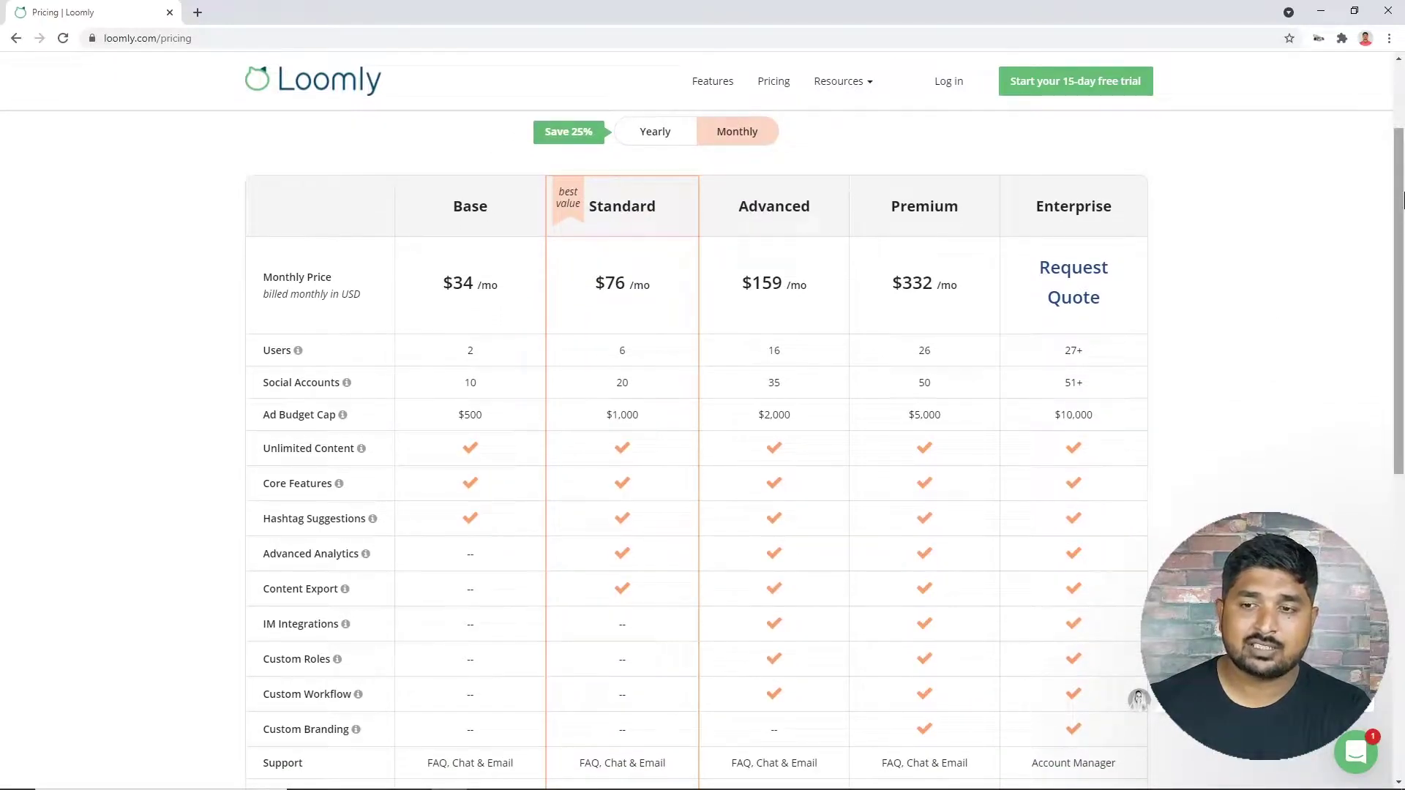
left_click_drag(1399, 190, 1402, 396)
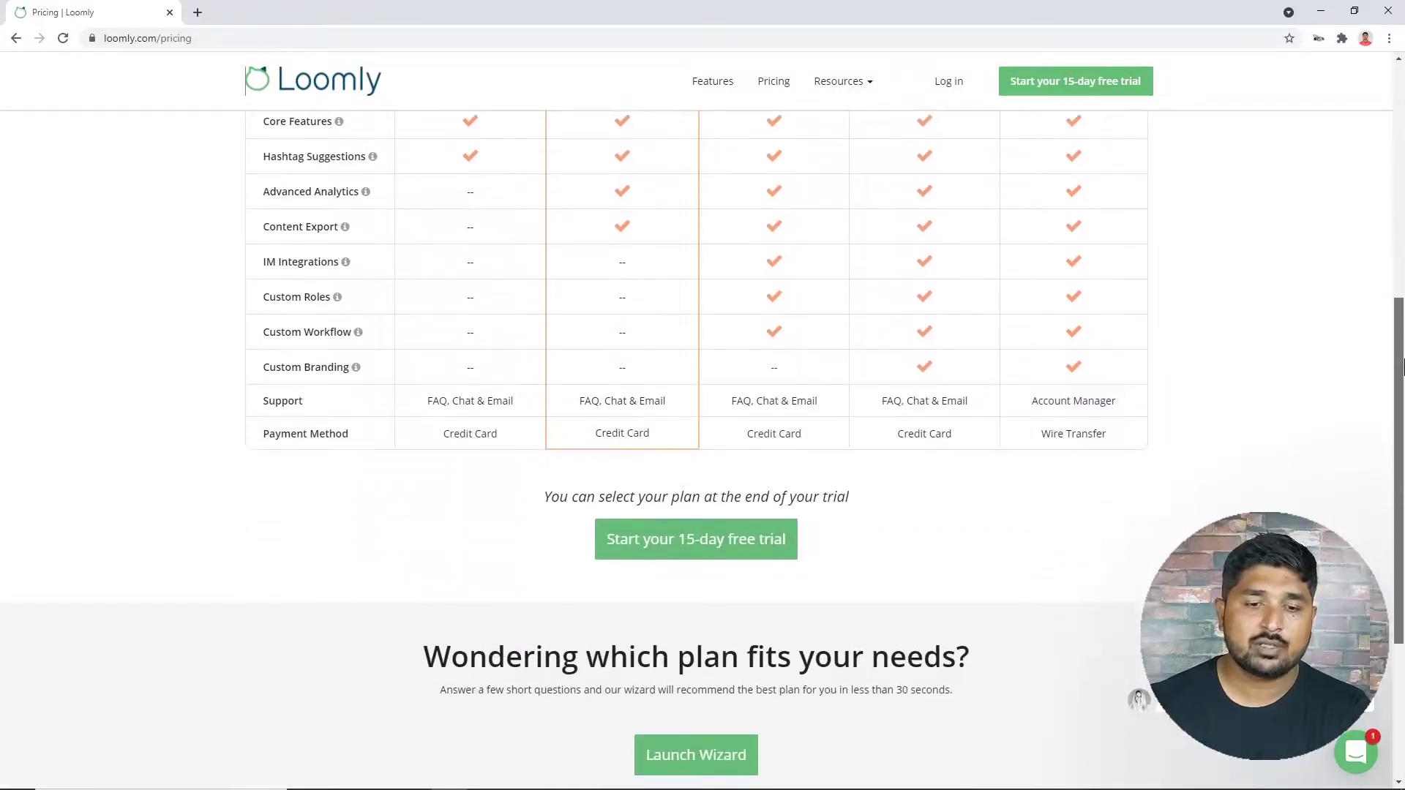
left_click(658, 539)
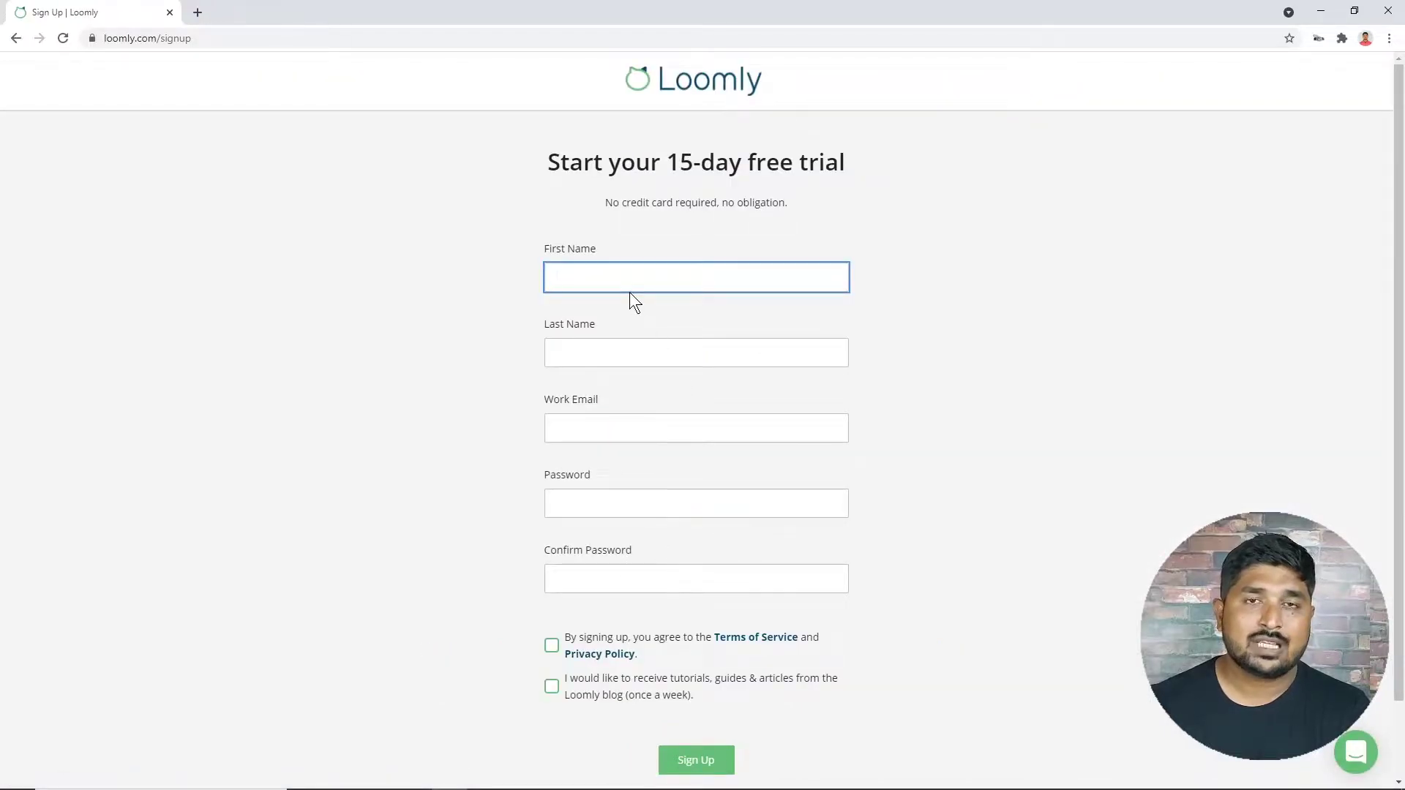
left_click(627, 283)
type("Vikas")
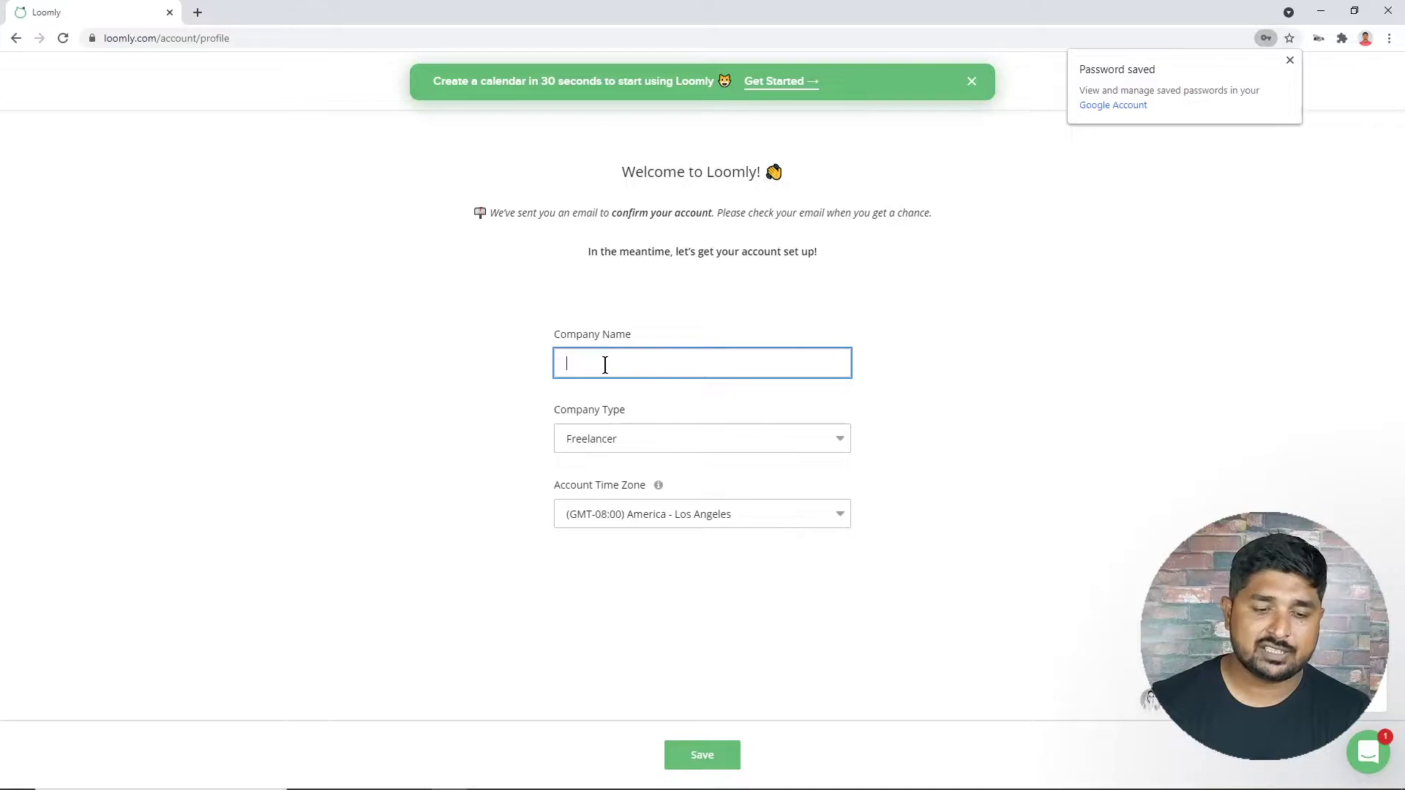
Set the company name to Digital Deeksha and the company type to Brand, and save the account profile
type("Digital Deeksha")
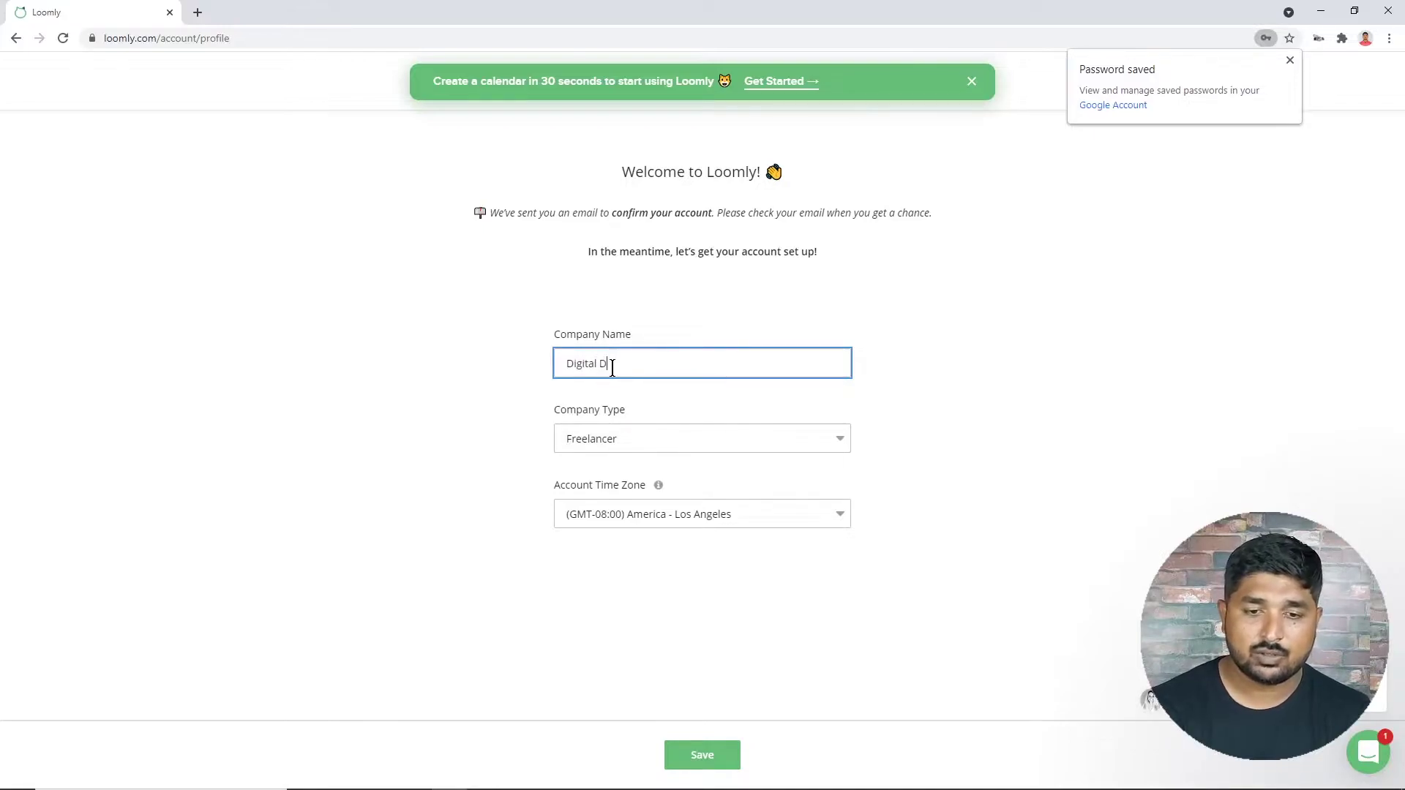
left_click(661, 439)
left_click(639, 490)
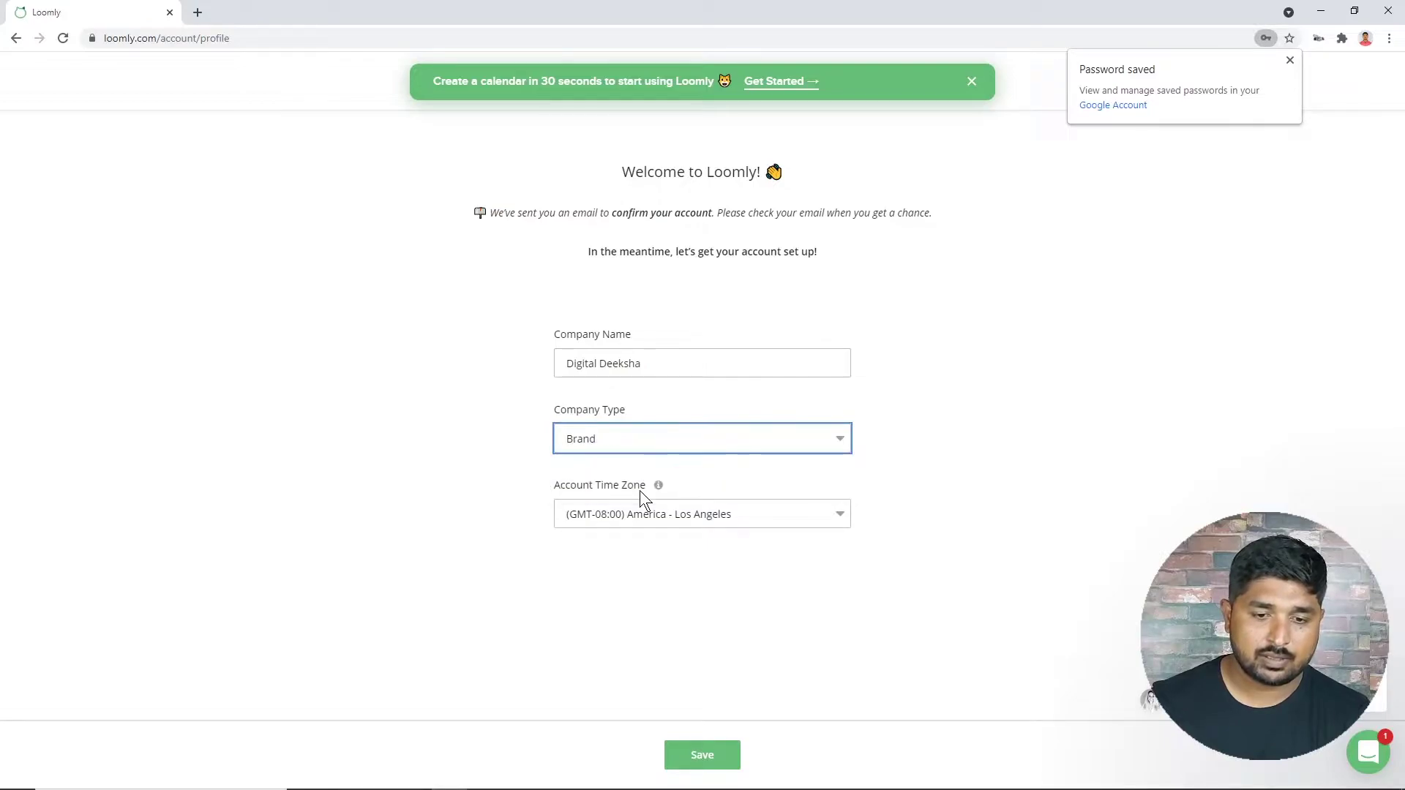
left_click(696, 762)
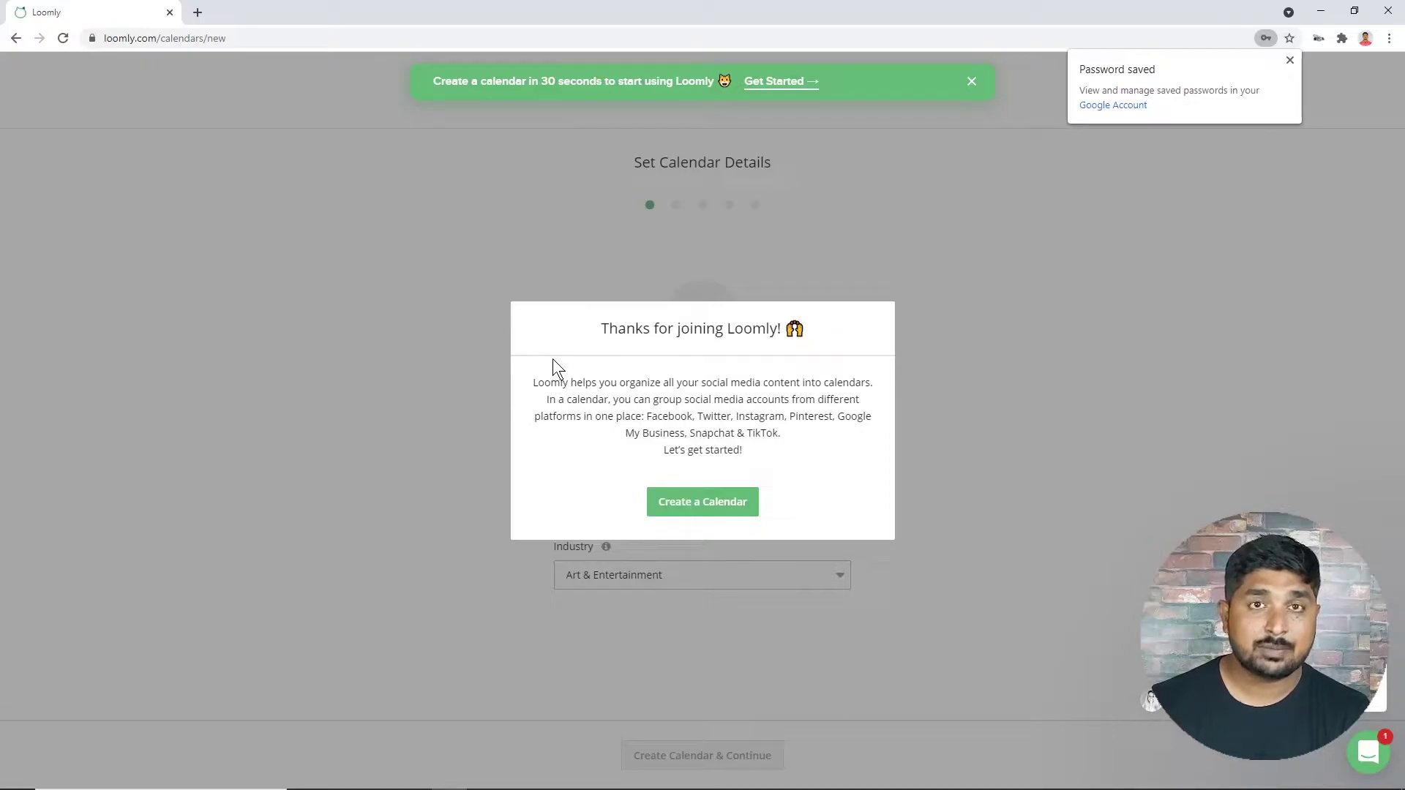
Start creating a calendar and name it Digital Deeksha
left_click(693, 510)
left_click(643, 430)
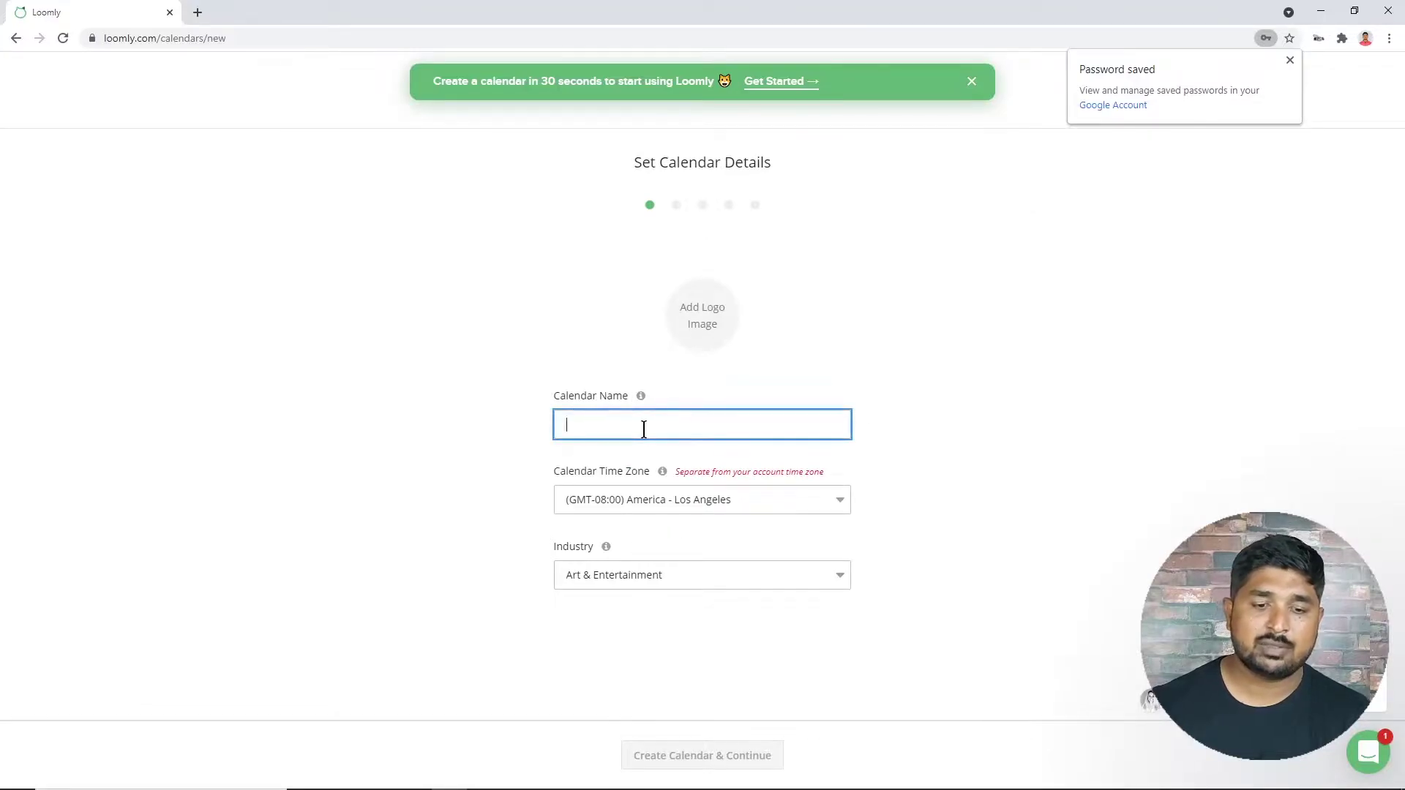
type("Digital Deeksha")
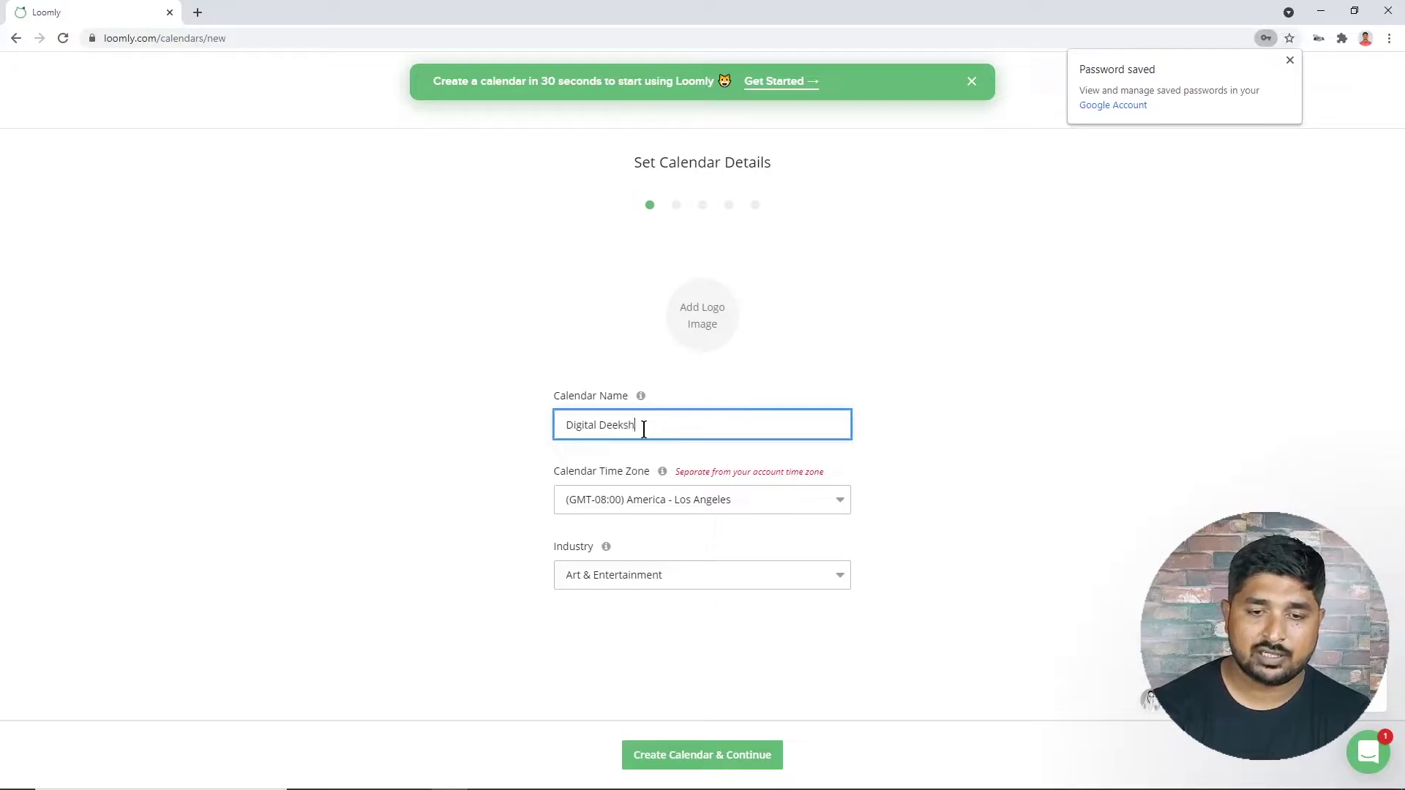
mouse_move(658, 323)
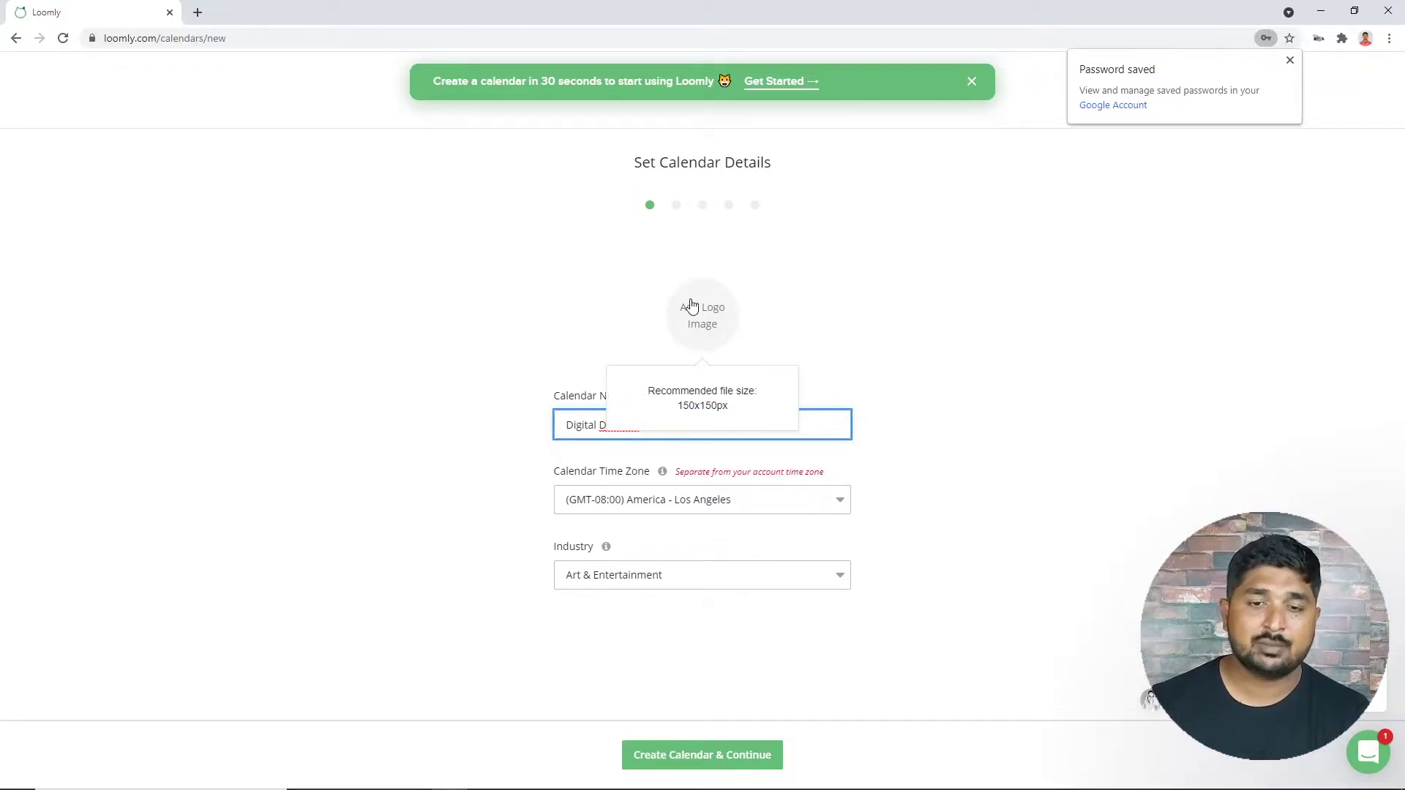
left_click(1042, 379)
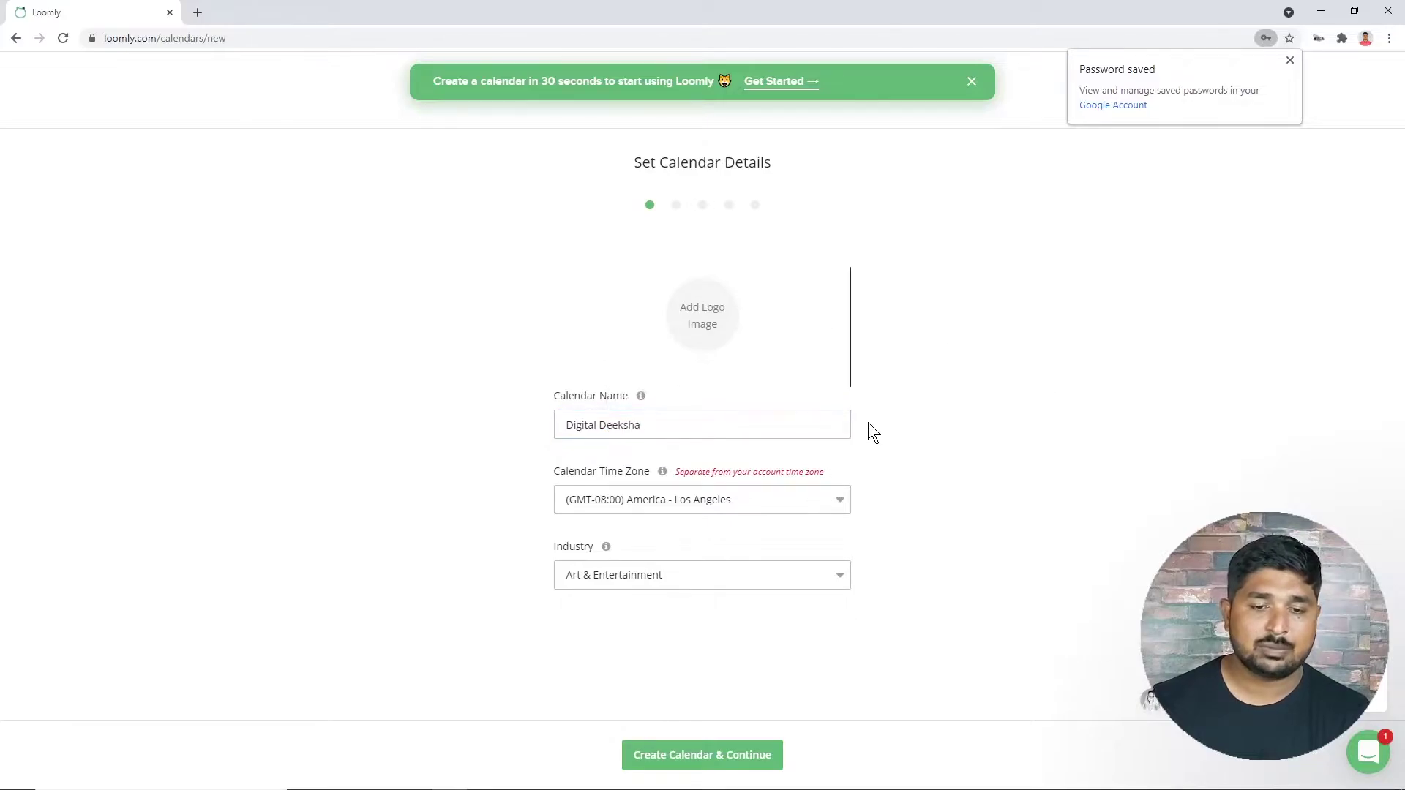
Create the calendar with the time zone (GMT+05:30) Asia - Kolkata and the industry Online Communities
left_click(725, 504)
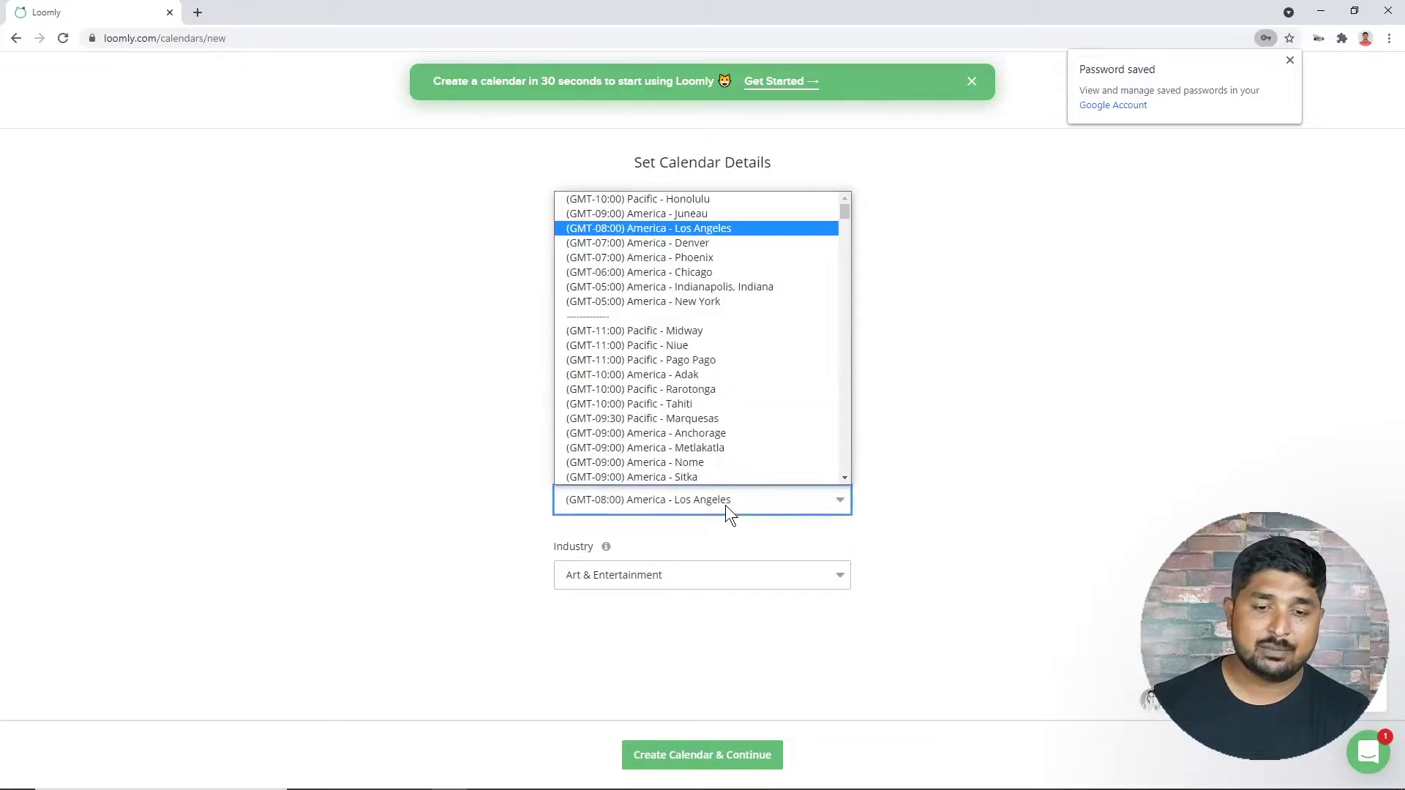
left_click_drag(843, 211, 837, 398)
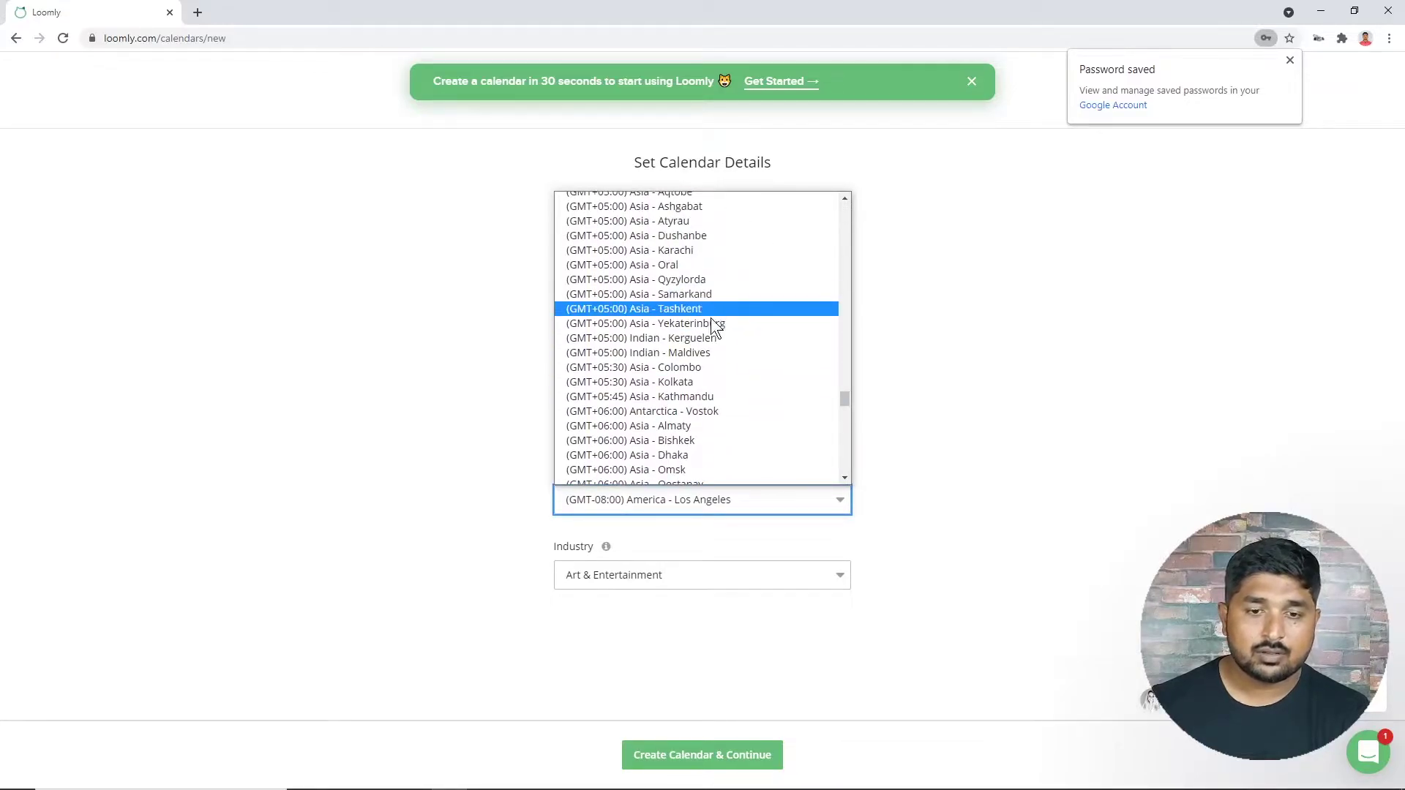
left_click(714, 383)
left_click(686, 583)
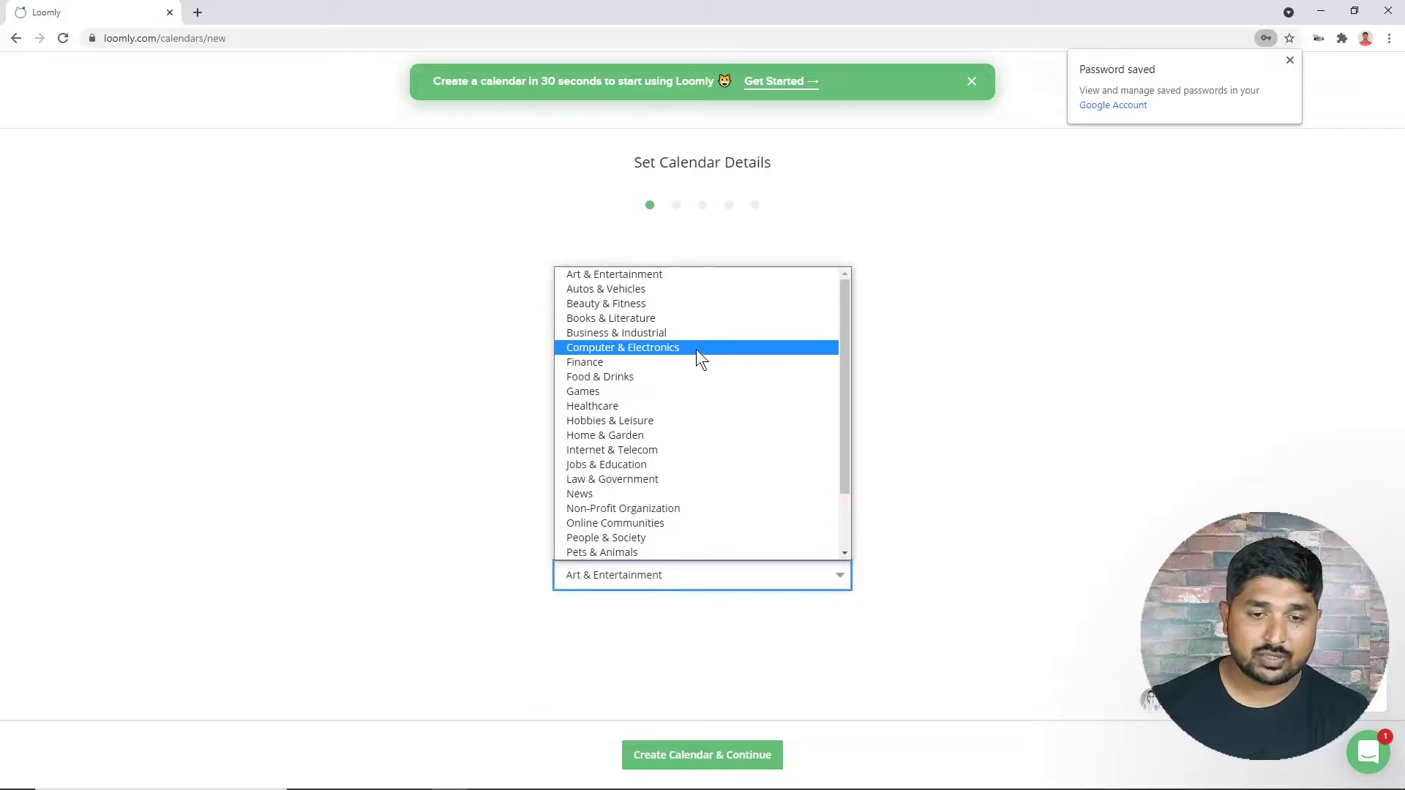
left_click(705, 524)
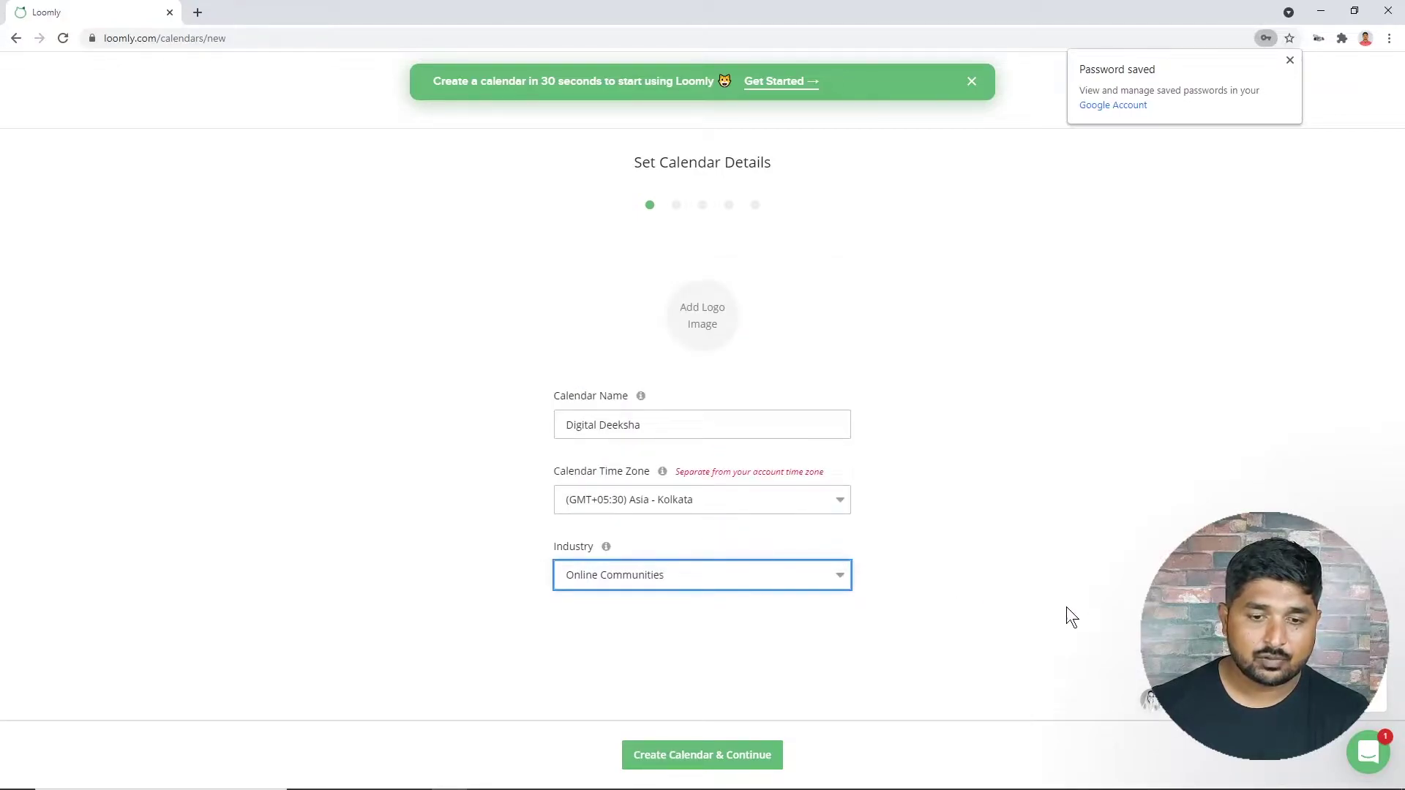
left_click(693, 756)
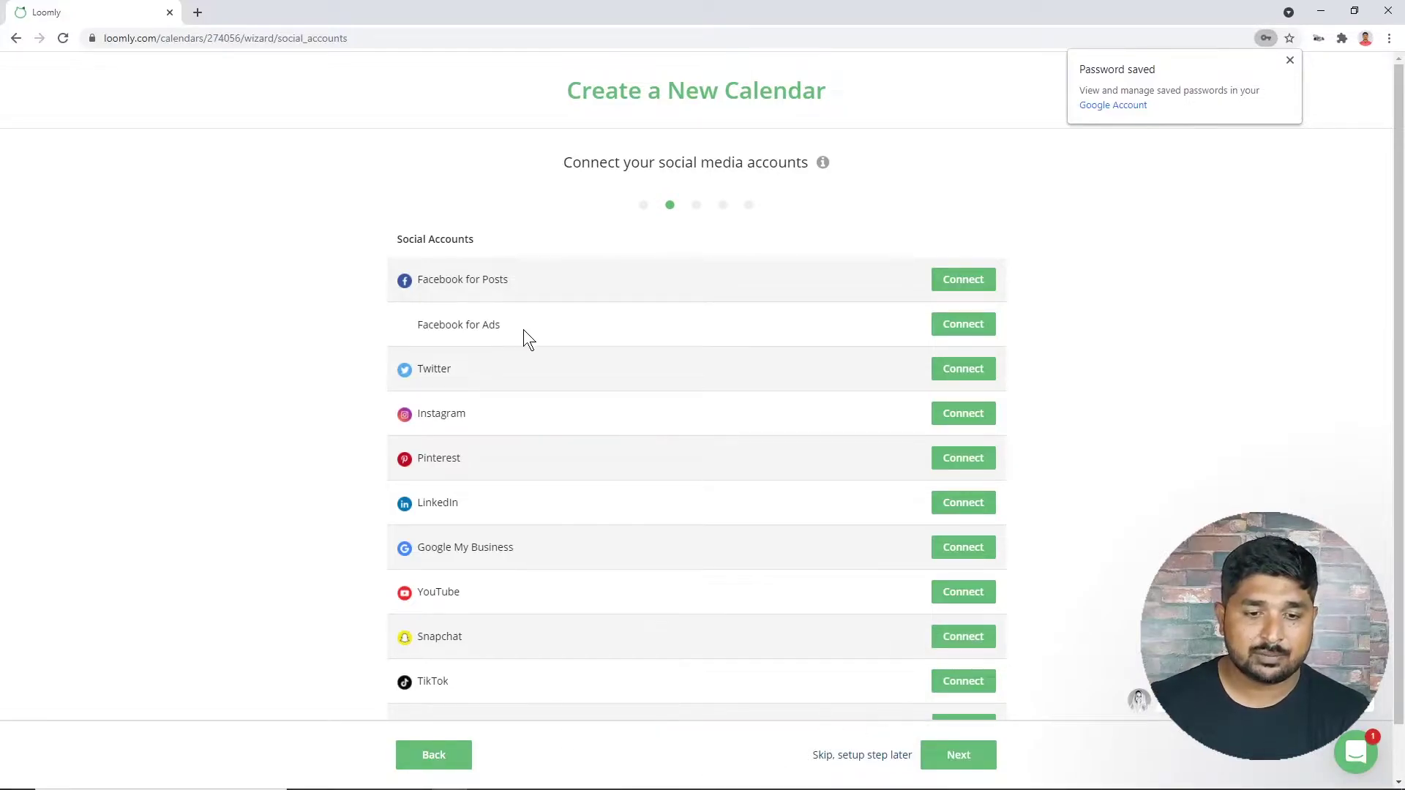
Connect the Digital Deeksha Facebook page for posts and the DigitalDeeksha Twitter account to the calendar, and continue to the workflow setup
left_click(950, 279)
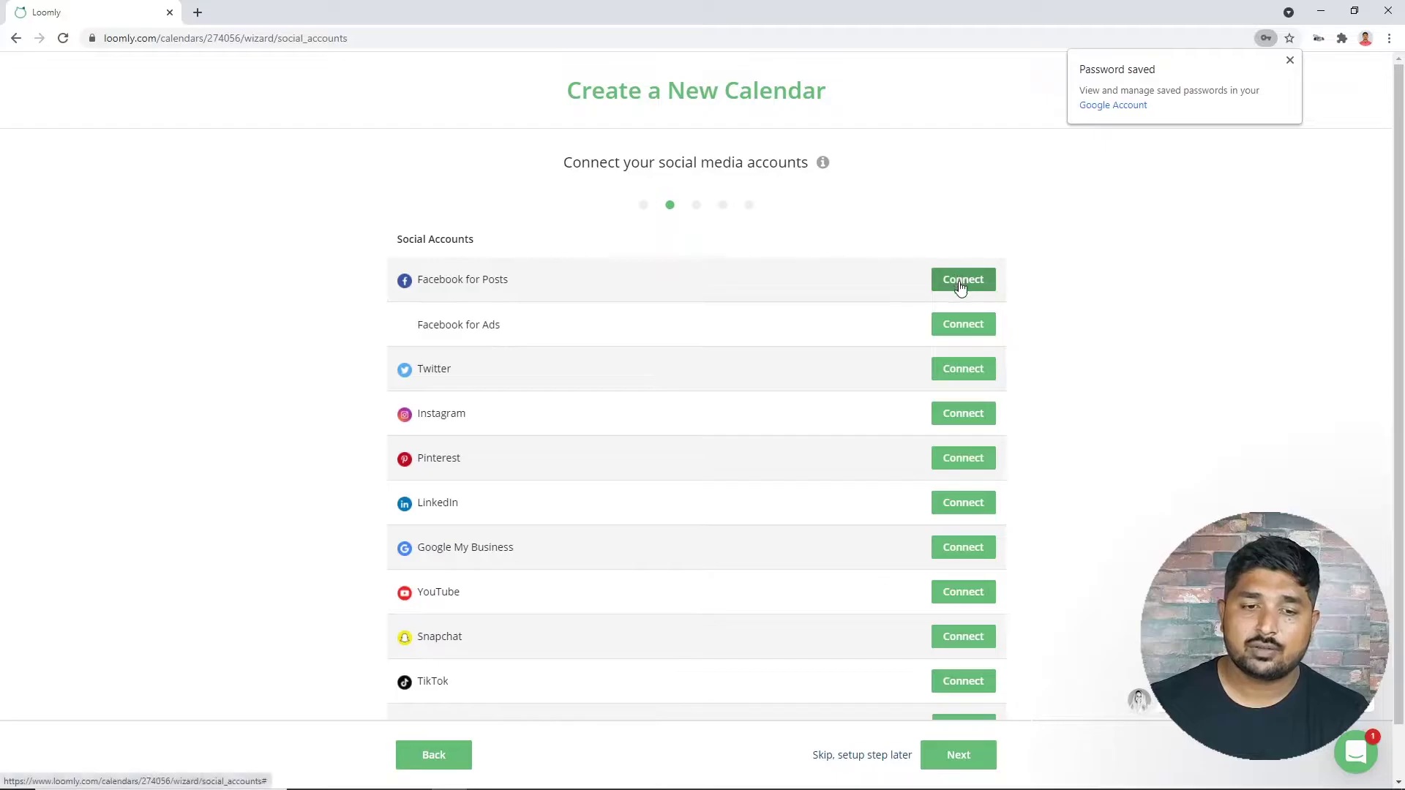
left_click(647, 293)
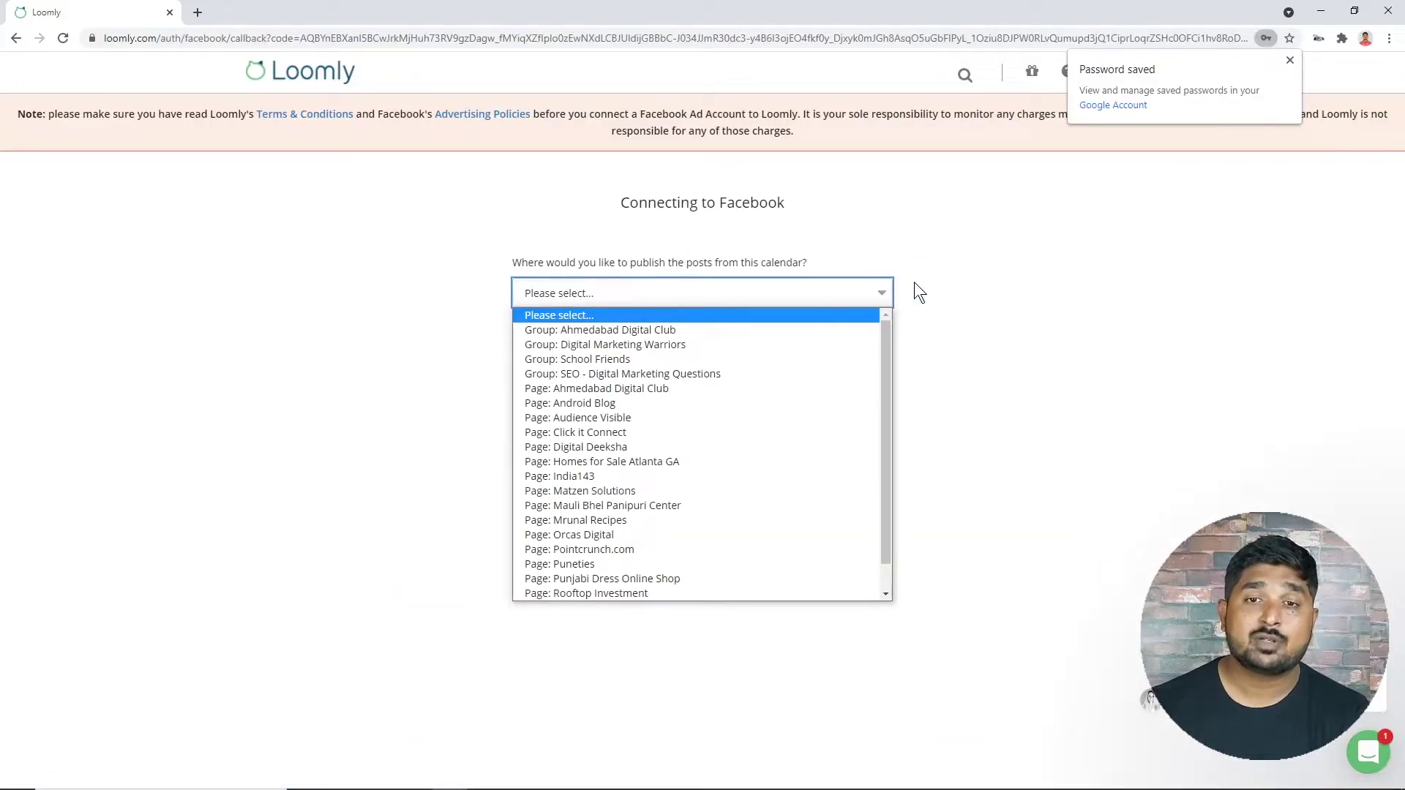
left_click(960, 278)
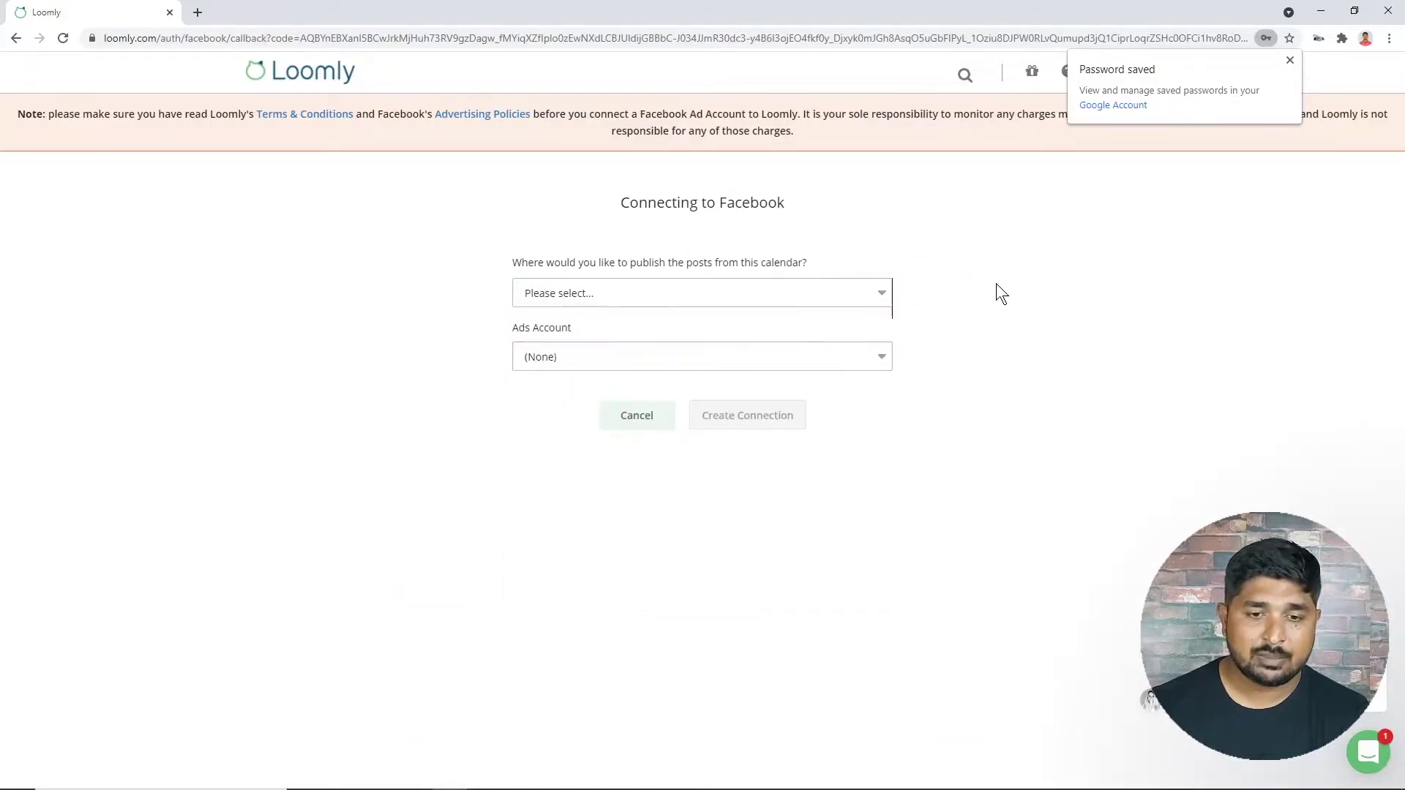
left_click(686, 296)
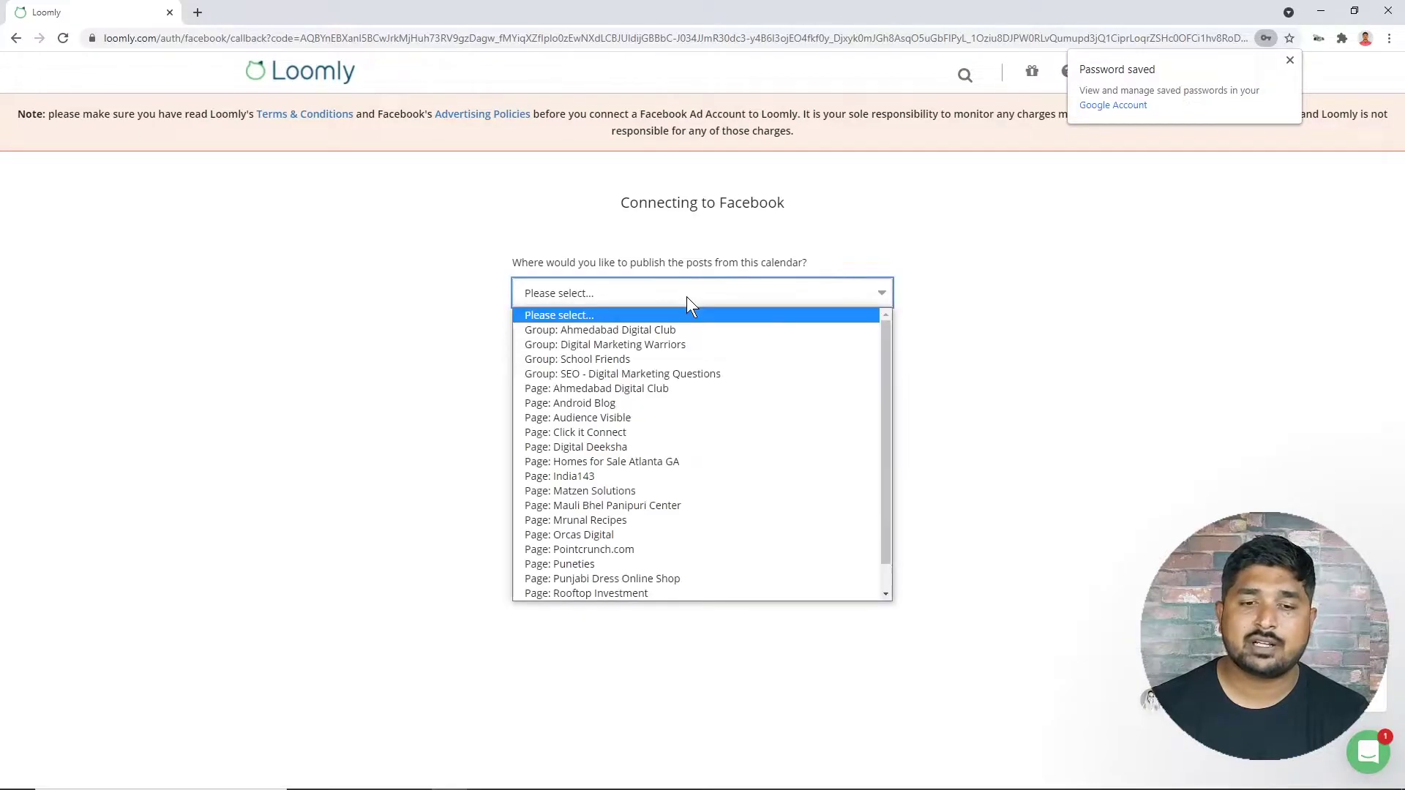
scroll(882, 349, "down", 2)
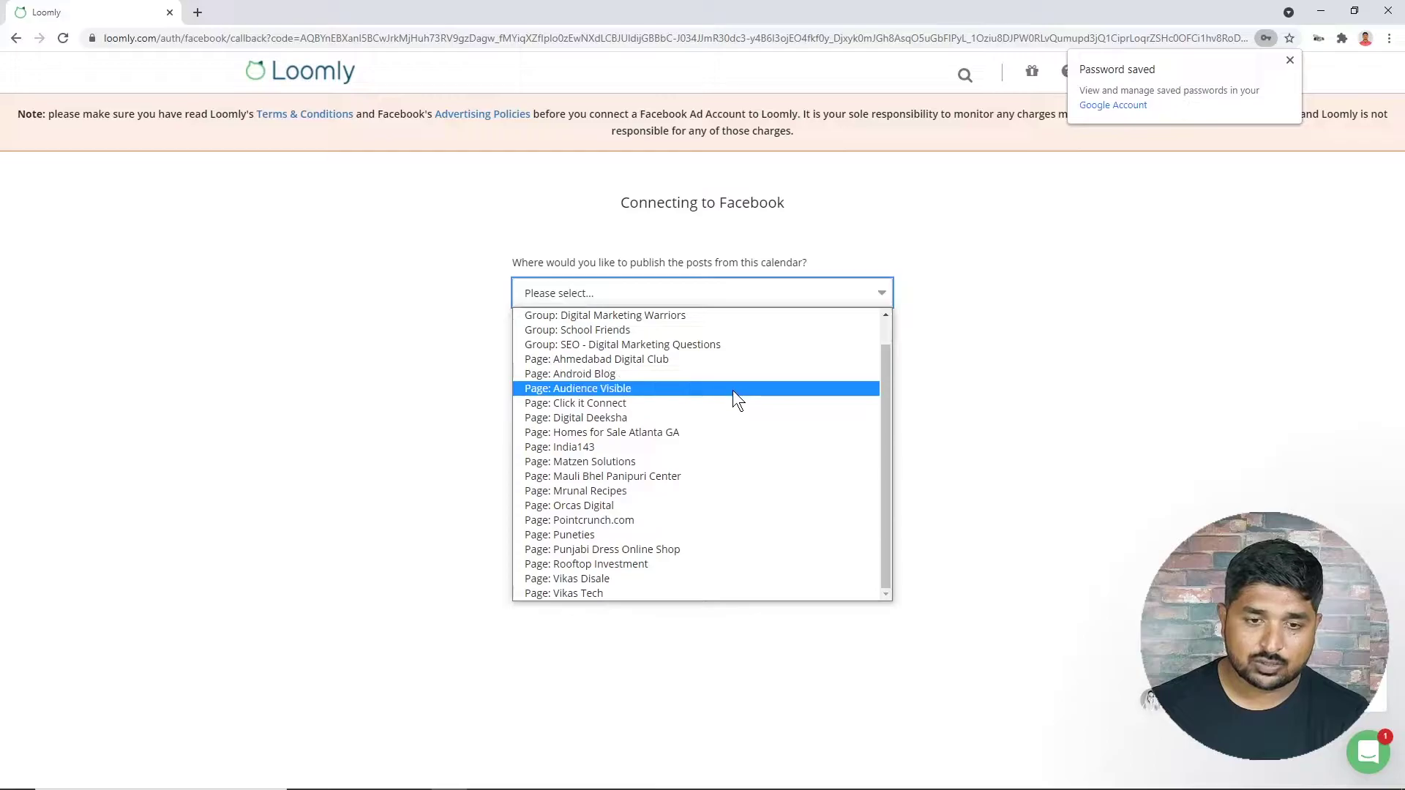
left_click(695, 415)
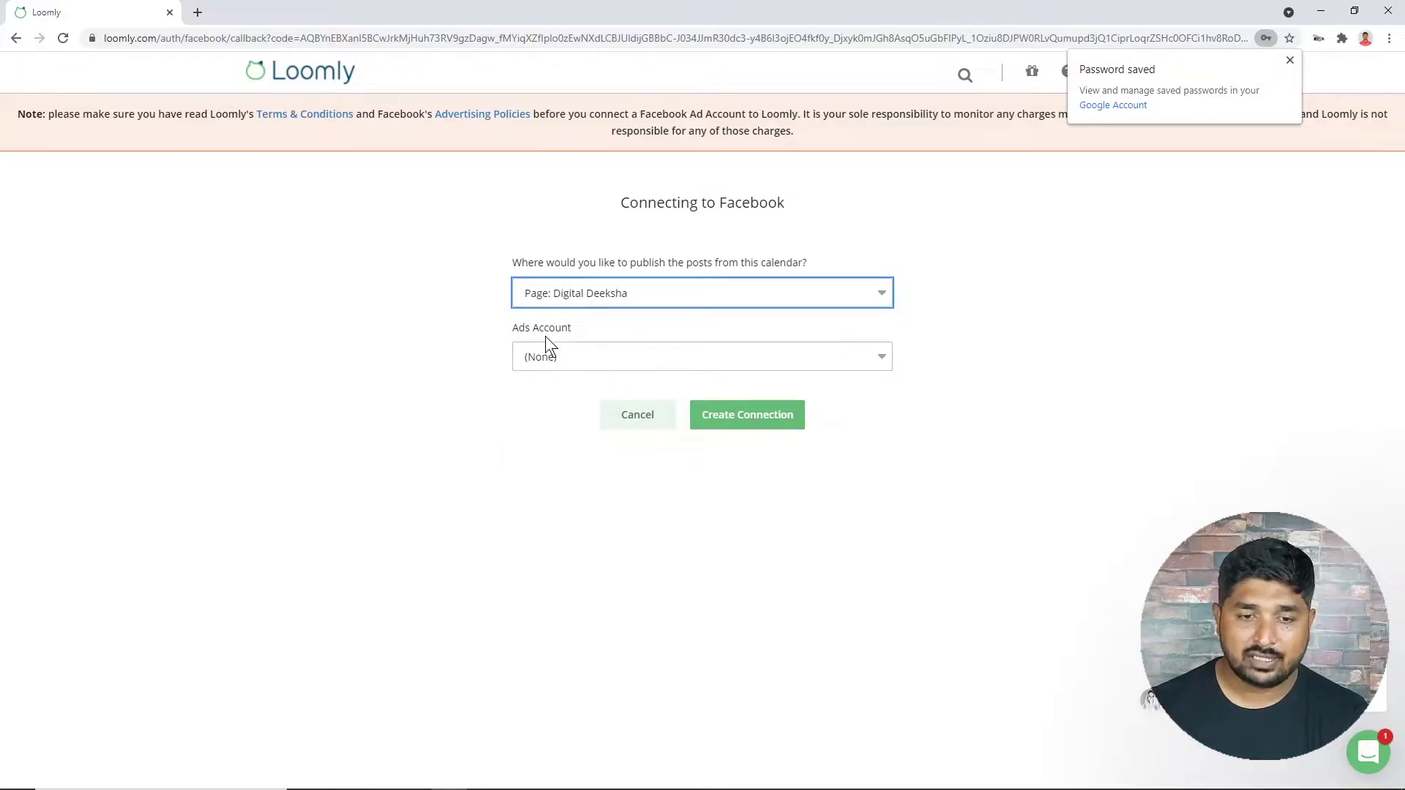
left_click(752, 417)
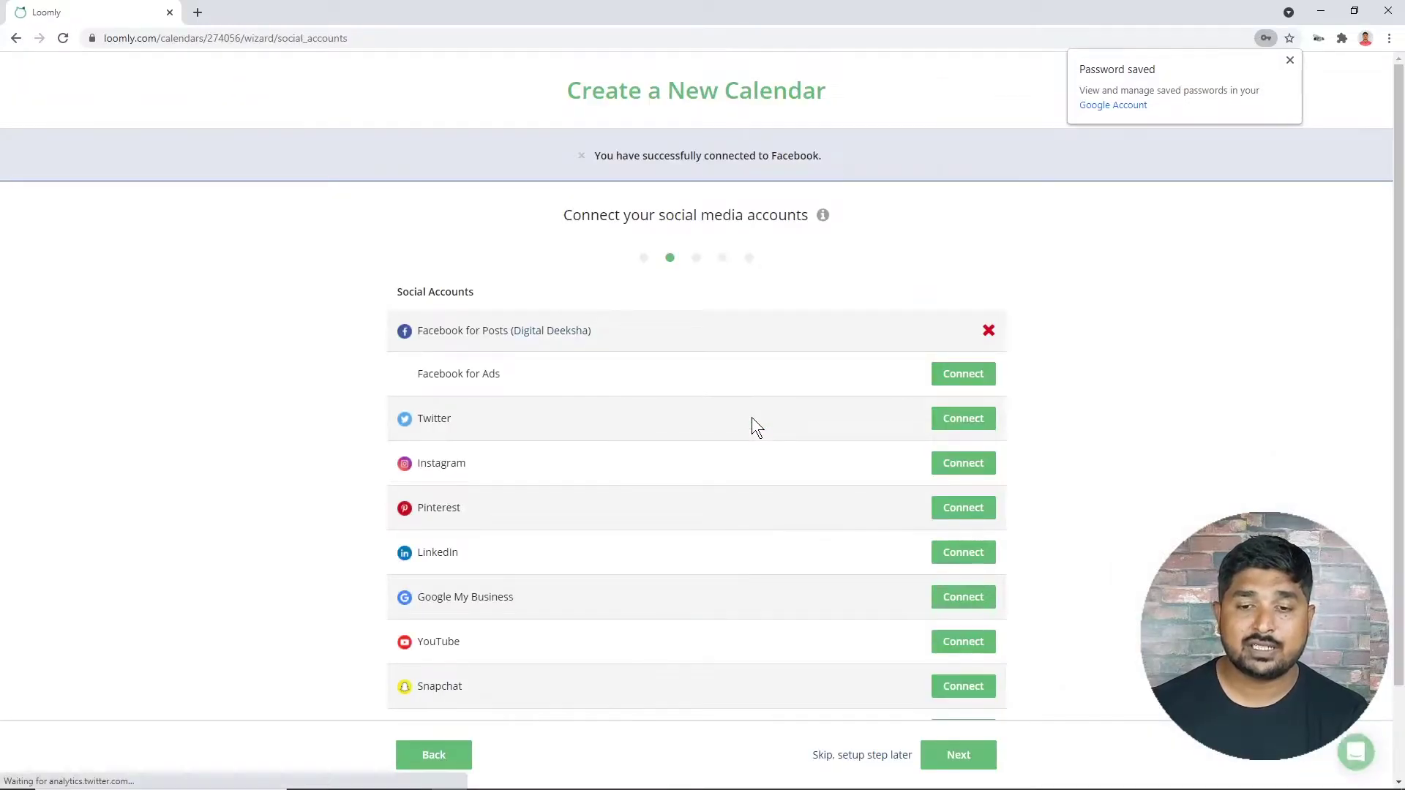
left_click(963, 423)
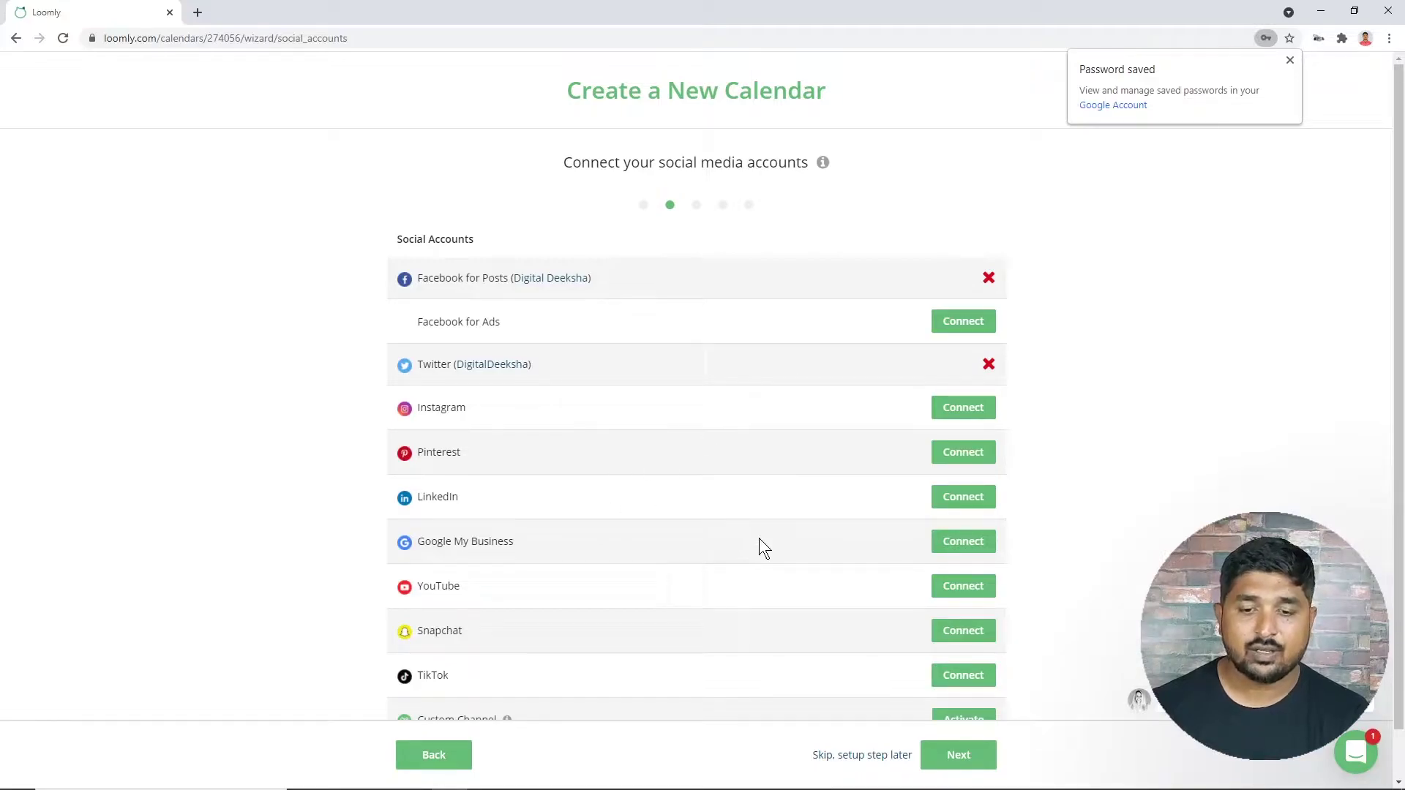
left_click(970, 758)
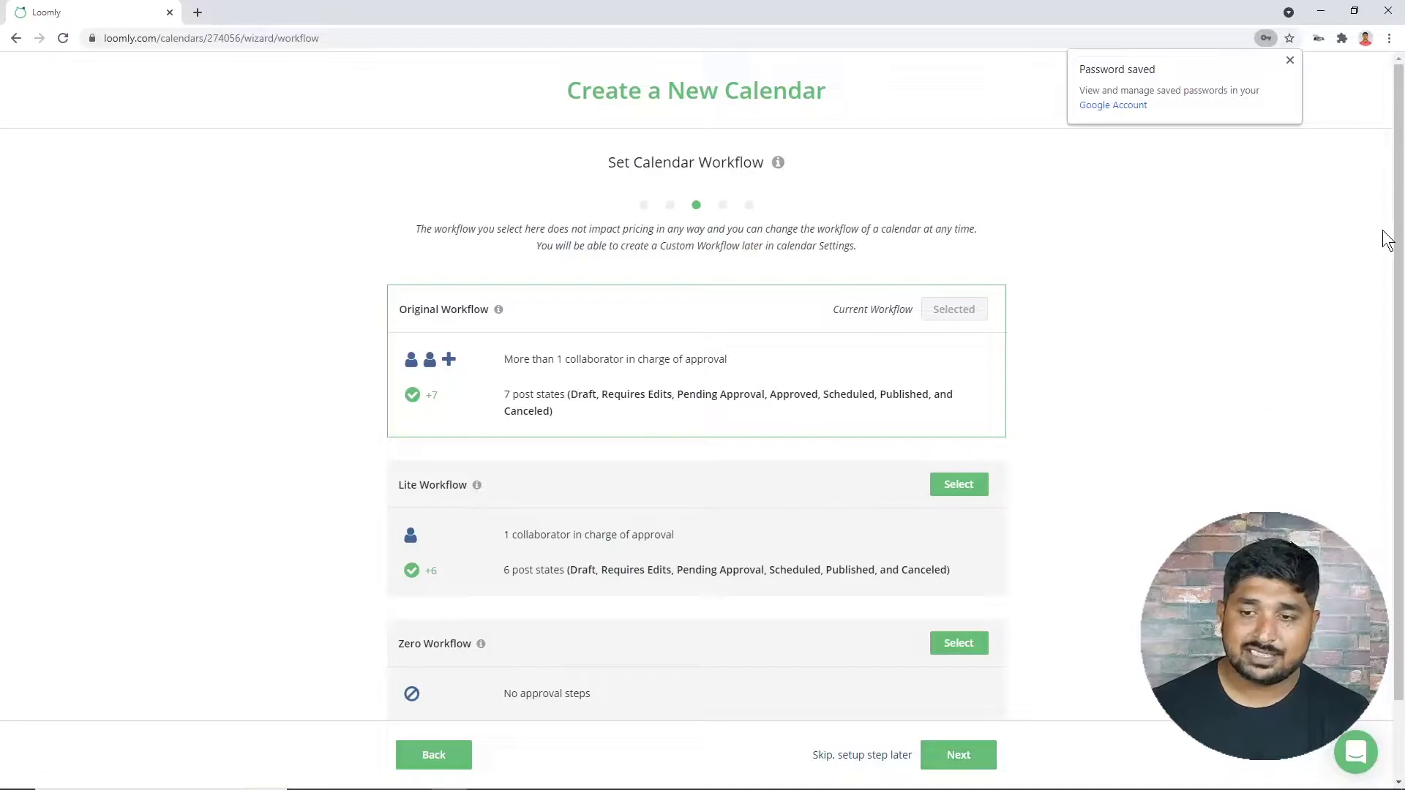
Compare the calendar workflow options and choose Zero Workflow, which has no approval steps
scroll(1396, 315, "down", 2)
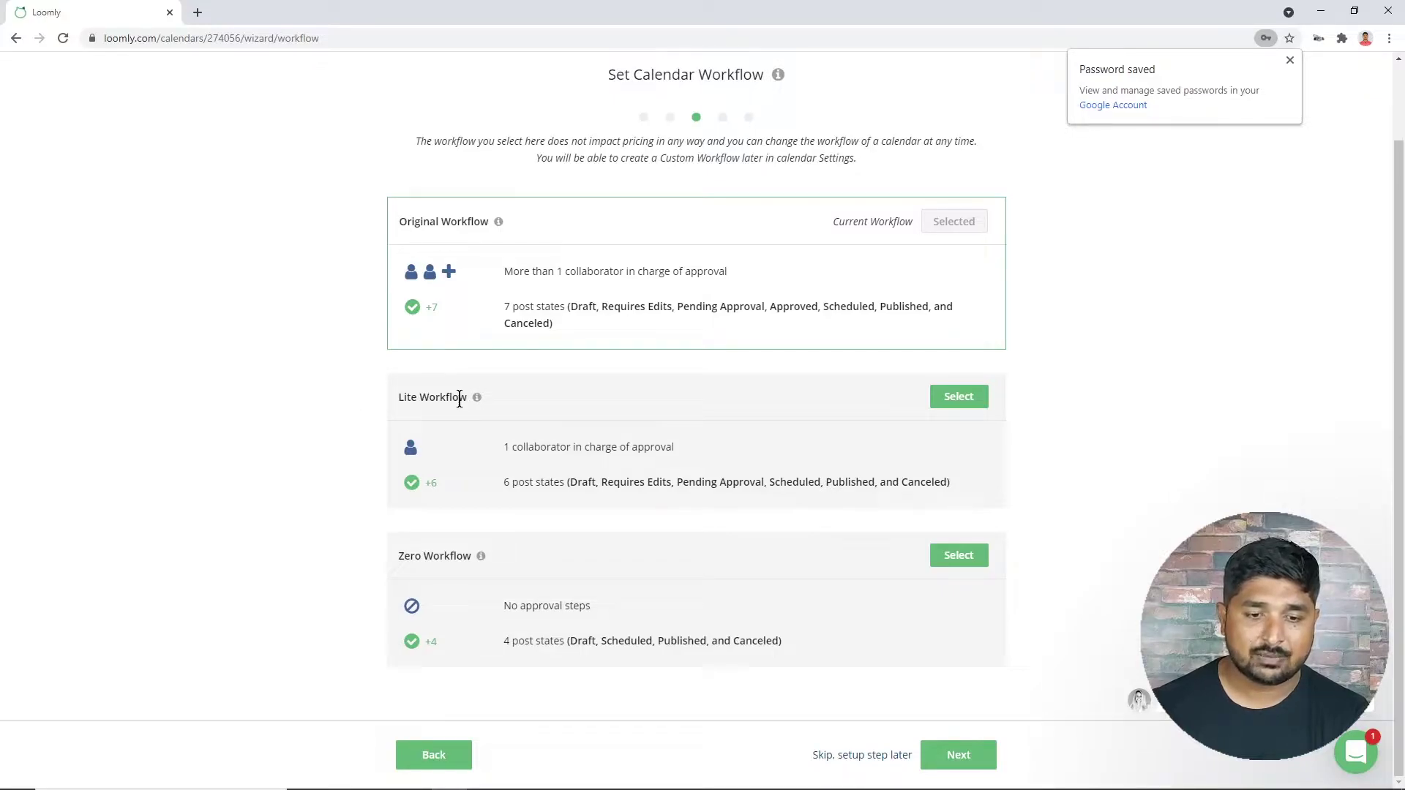
left_click_drag(491, 221, 462, 221)
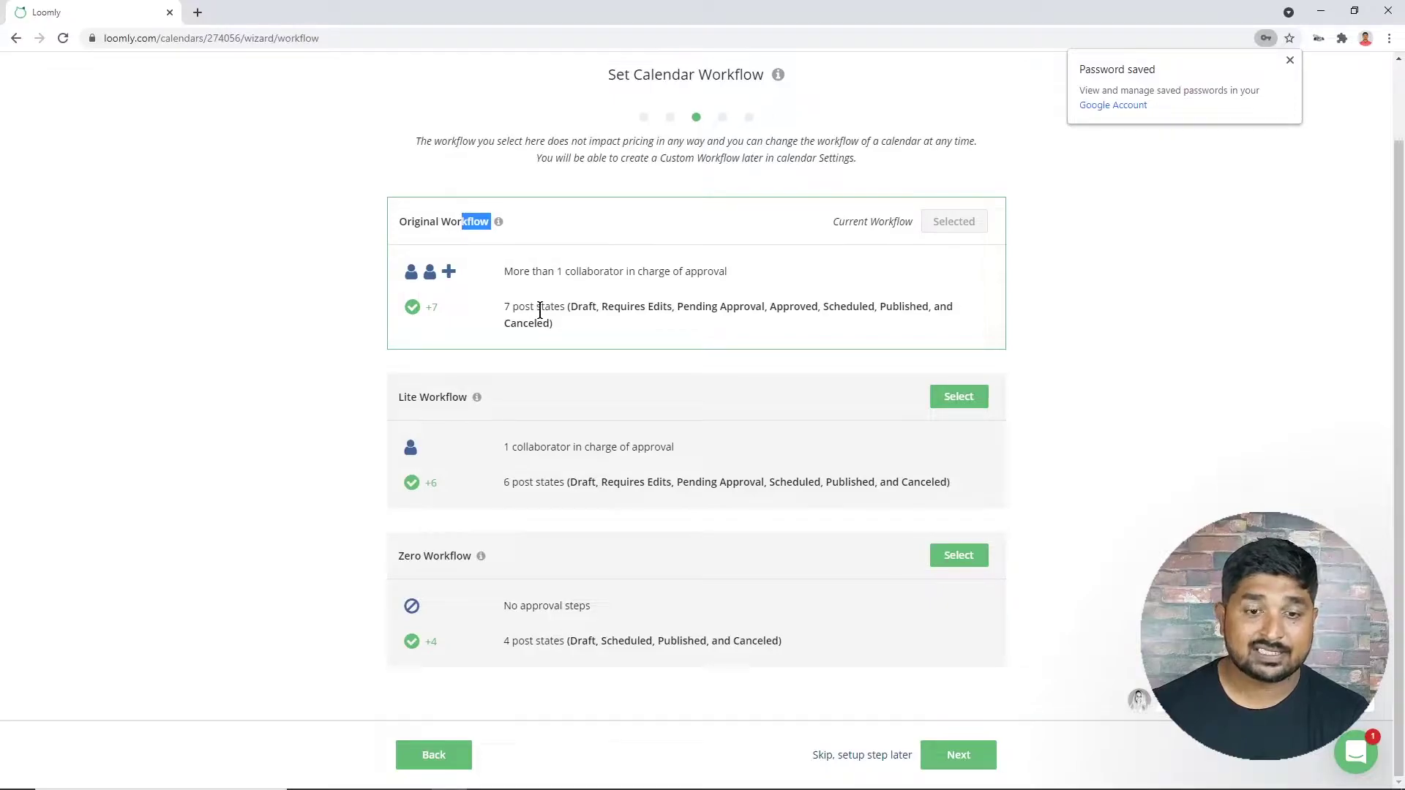
left_click_drag(569, 308, 909, 307)
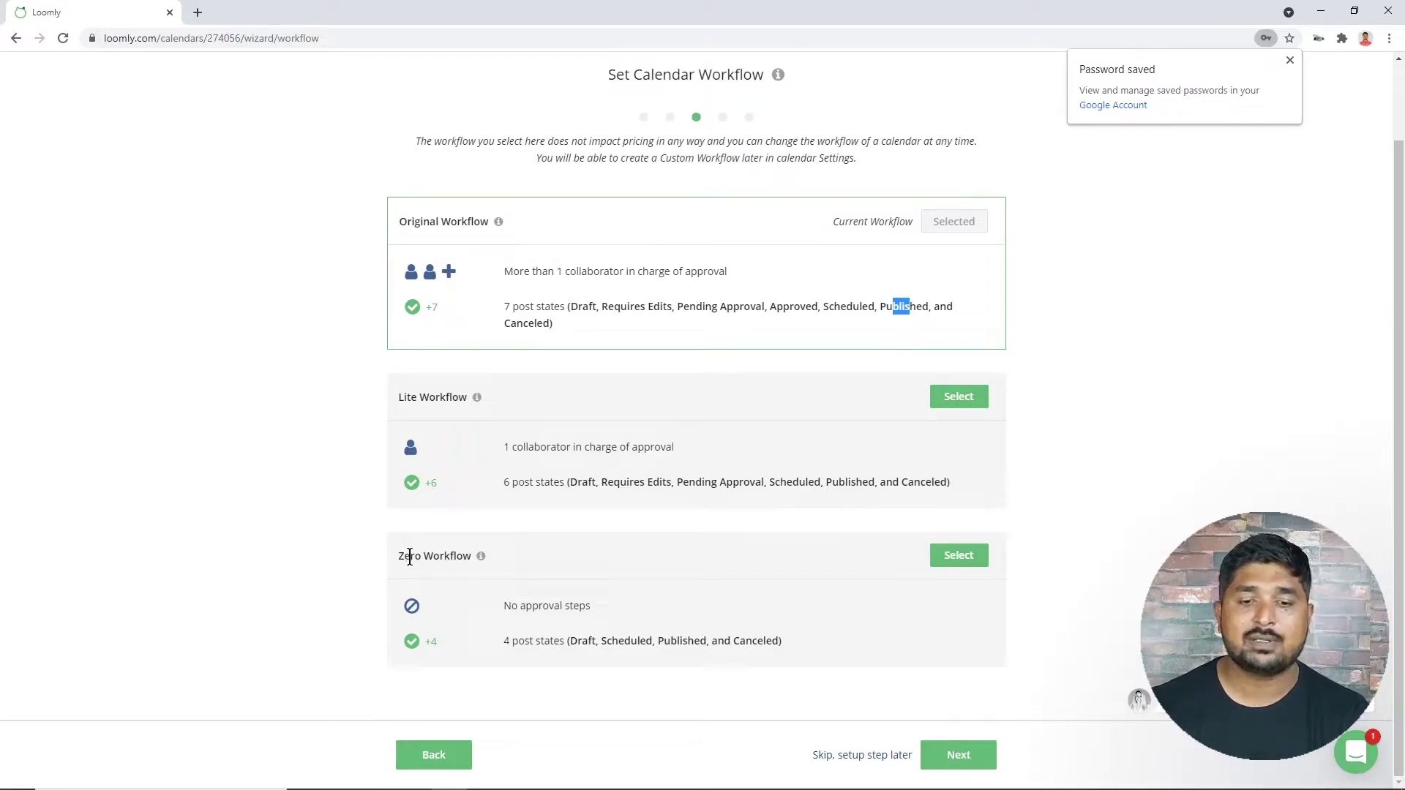
left_click_drag(505, 606, 538, 606)
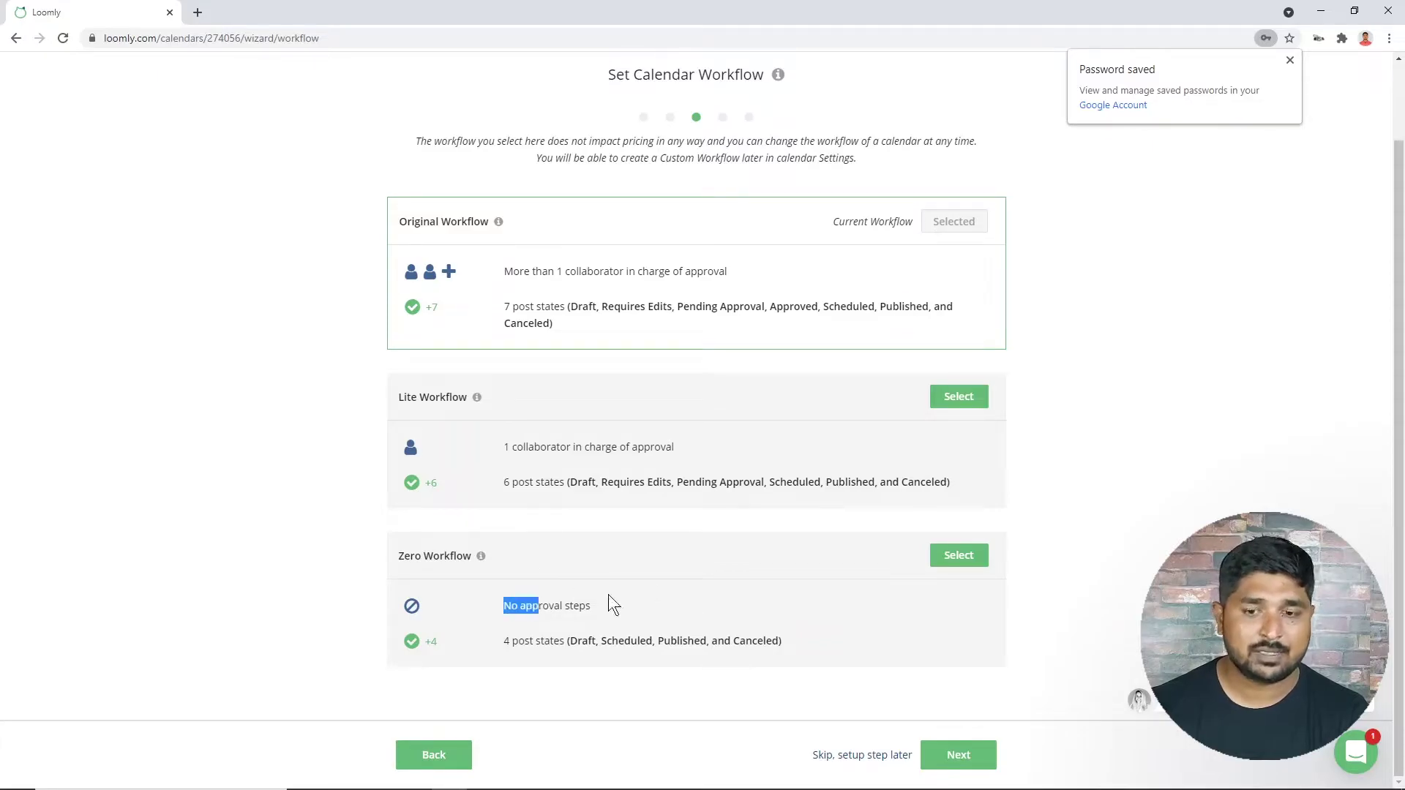
left_click(977, 558)
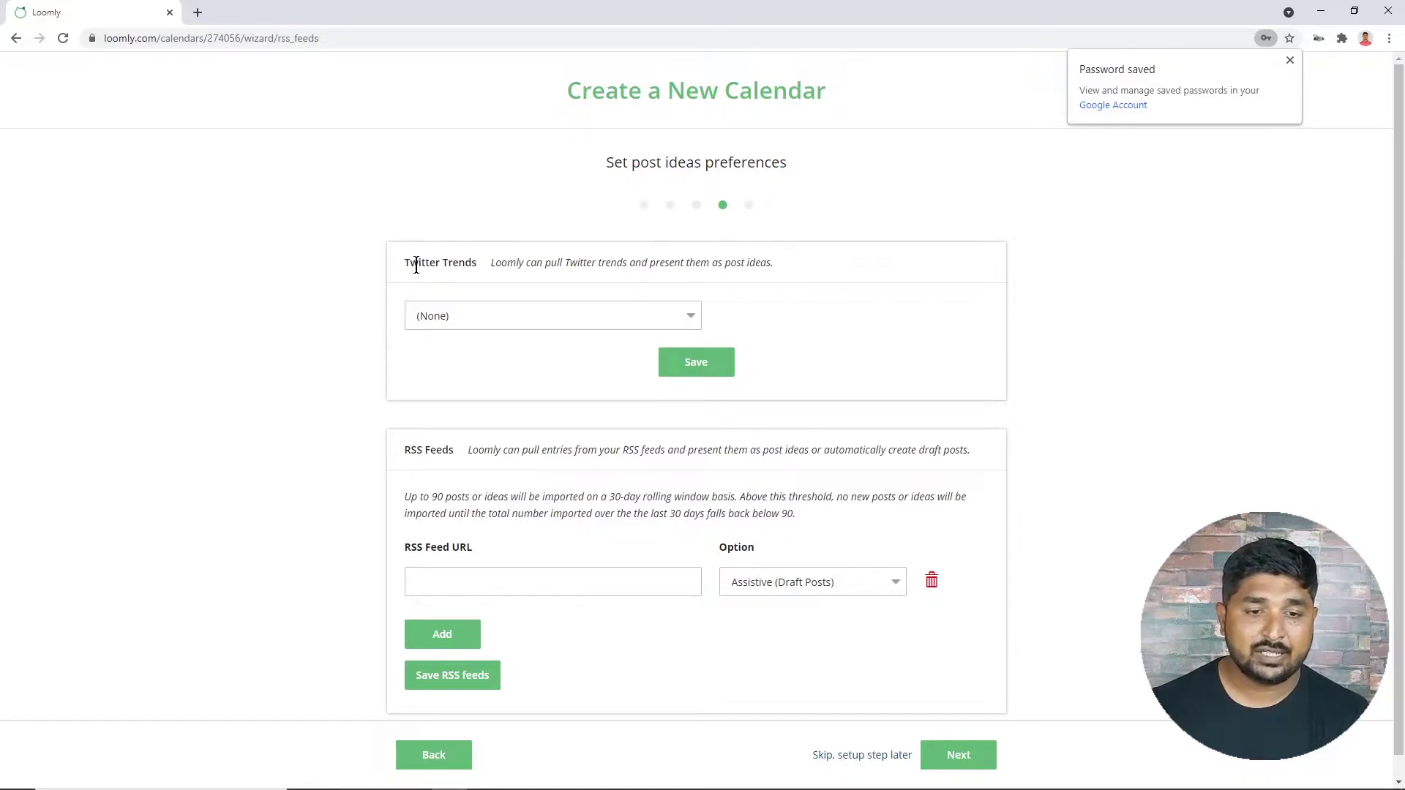
Set the Twitter Trends country for post ideas to India
left_click(530, 317)
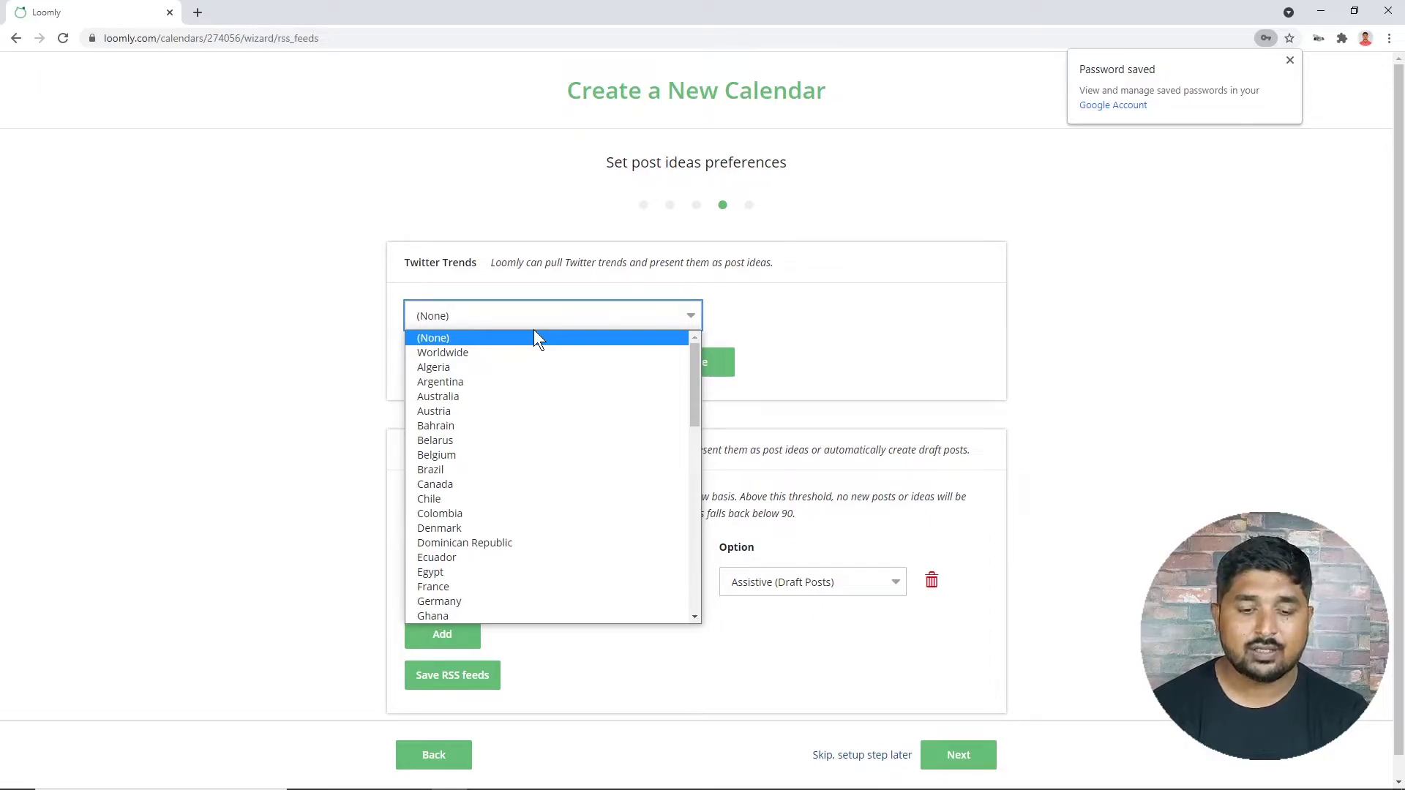
key("i")
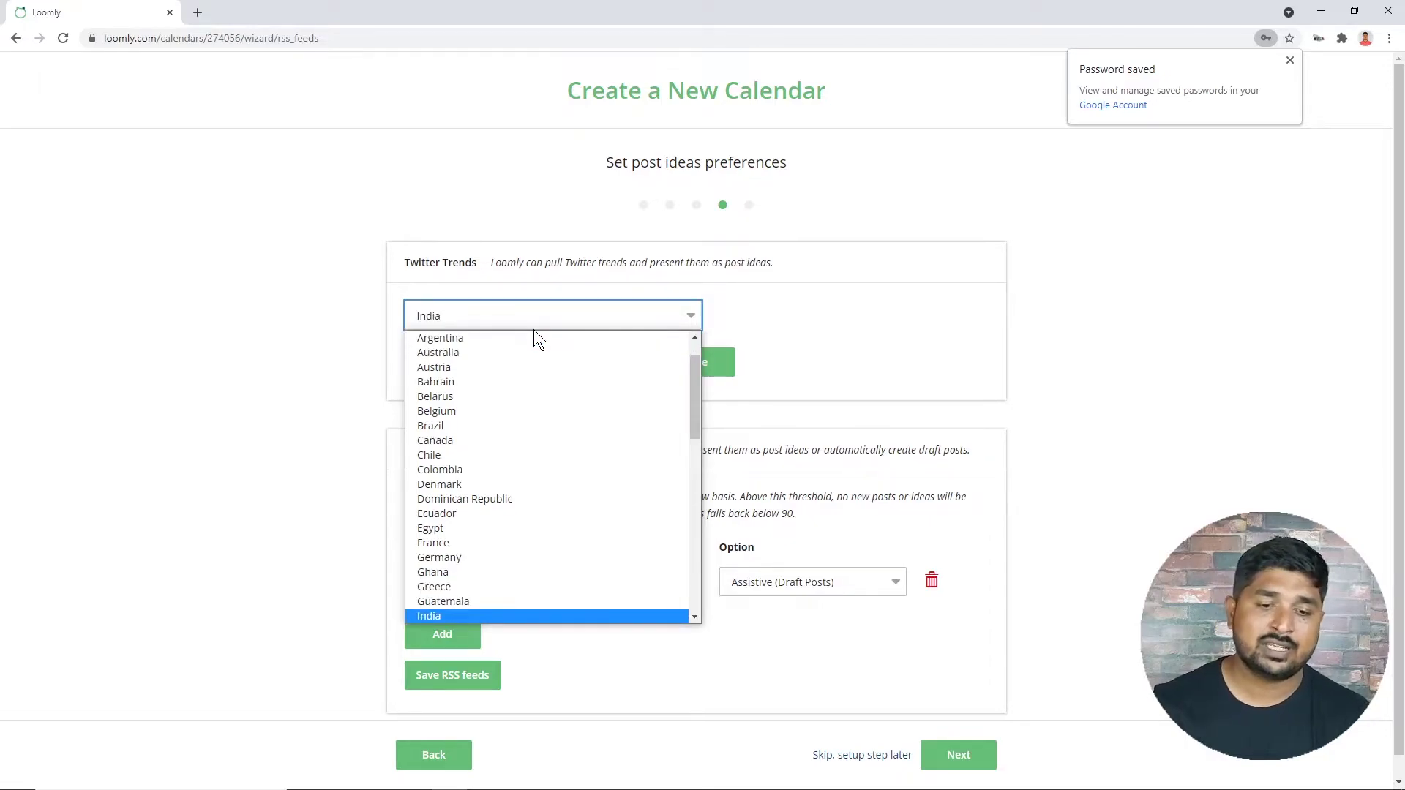
scroll(541, 366, "up", 1)
key("i")
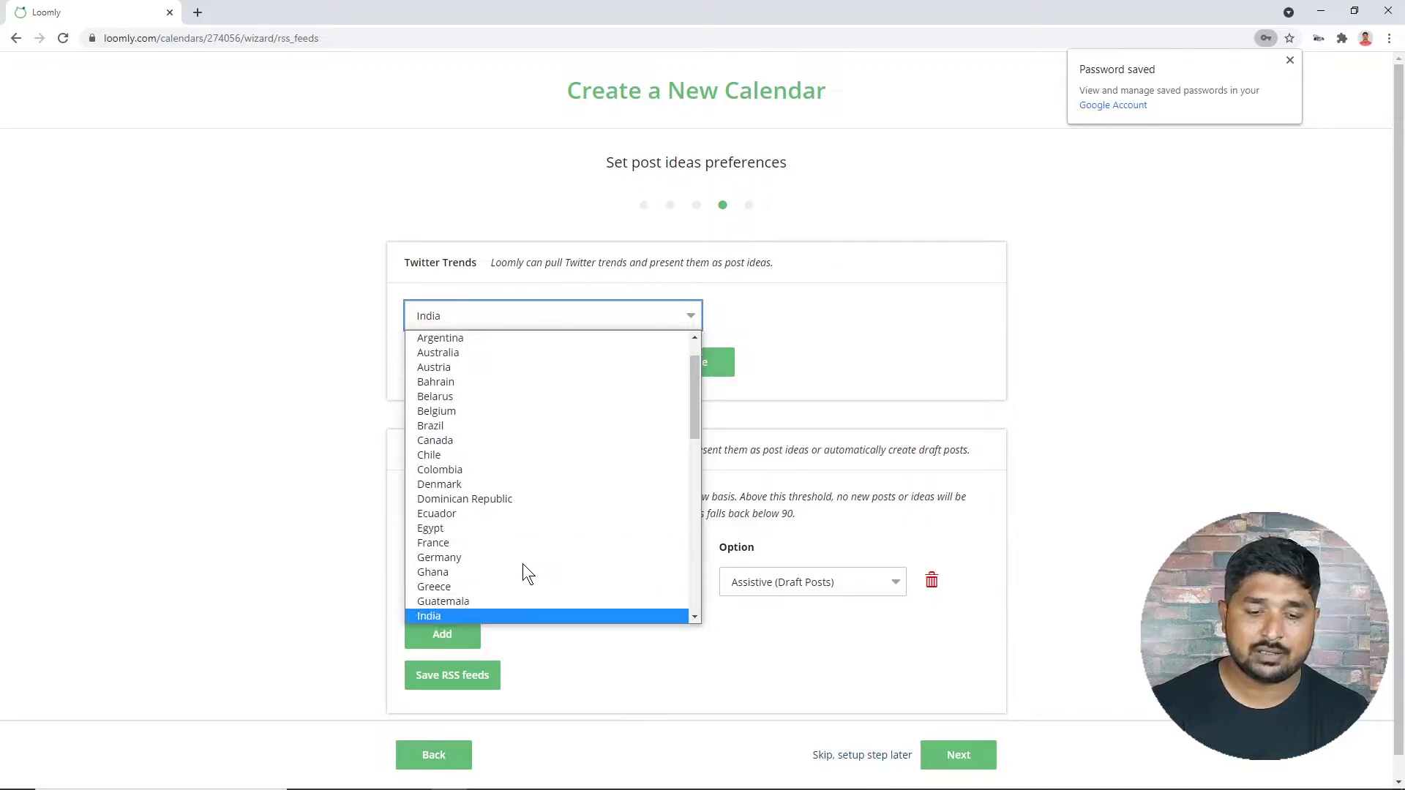
left_click(492, 616)
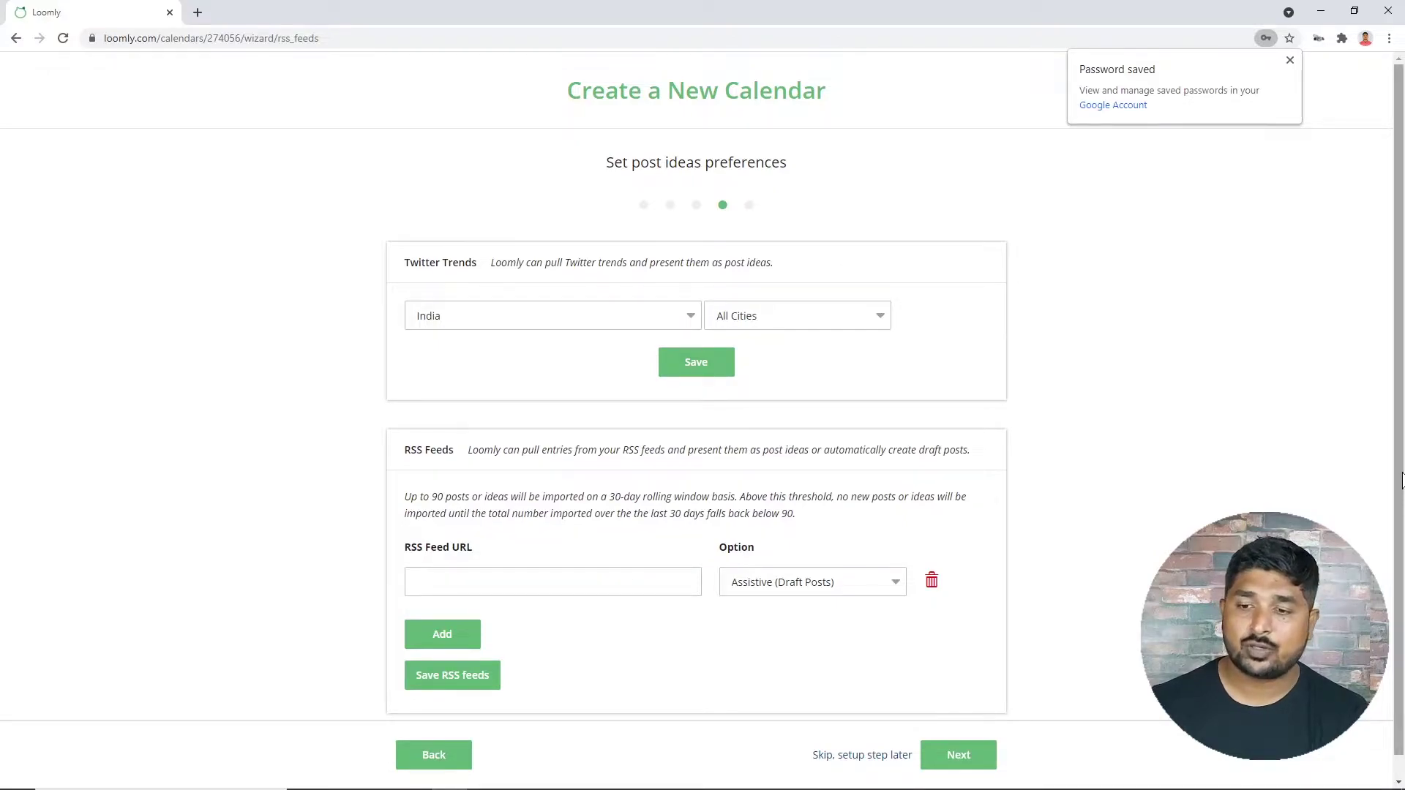
Open Search Engine Journal's RSS feed at searchenginejournal.com/feed in a new browser tab
scroll(1244, 548, "down", 1)
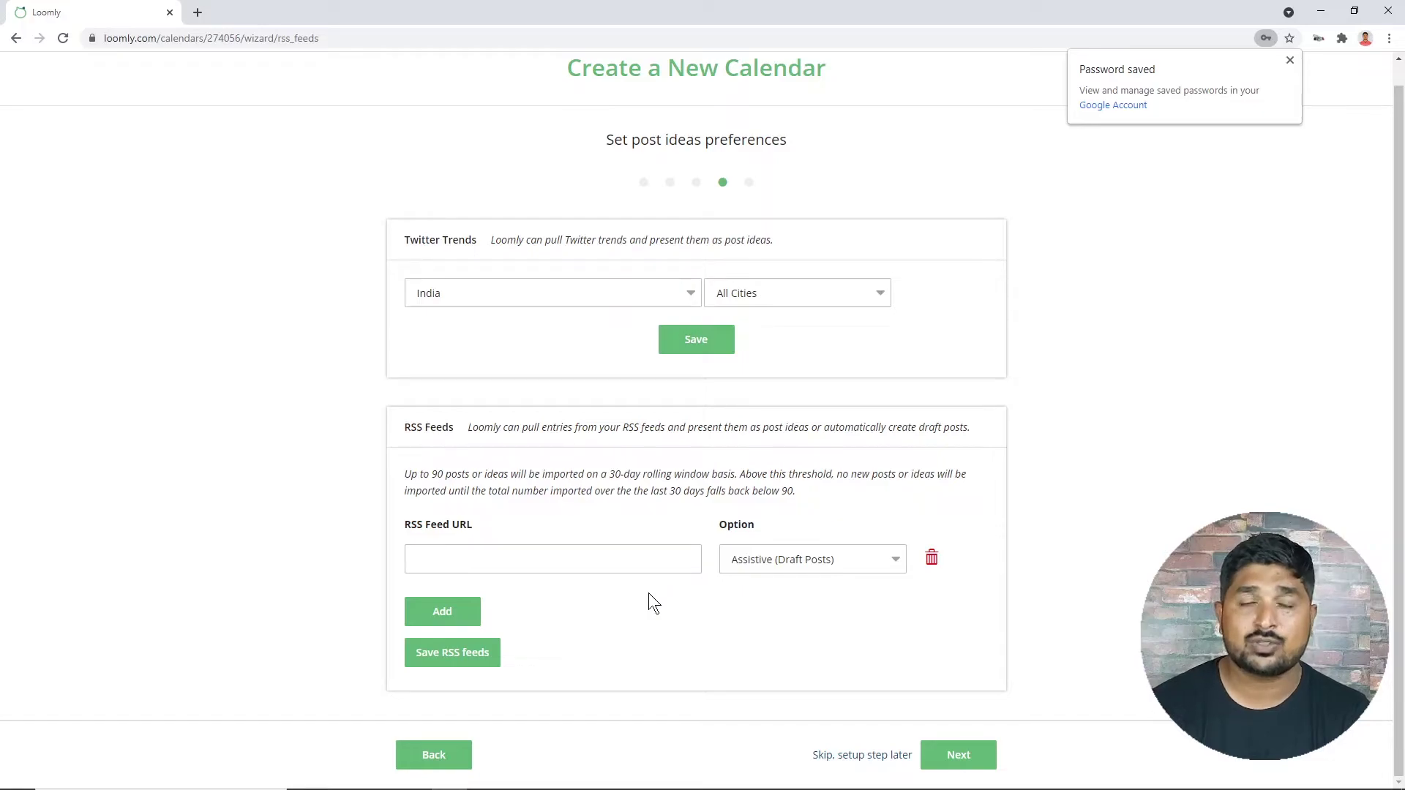
left_click(580, 557)
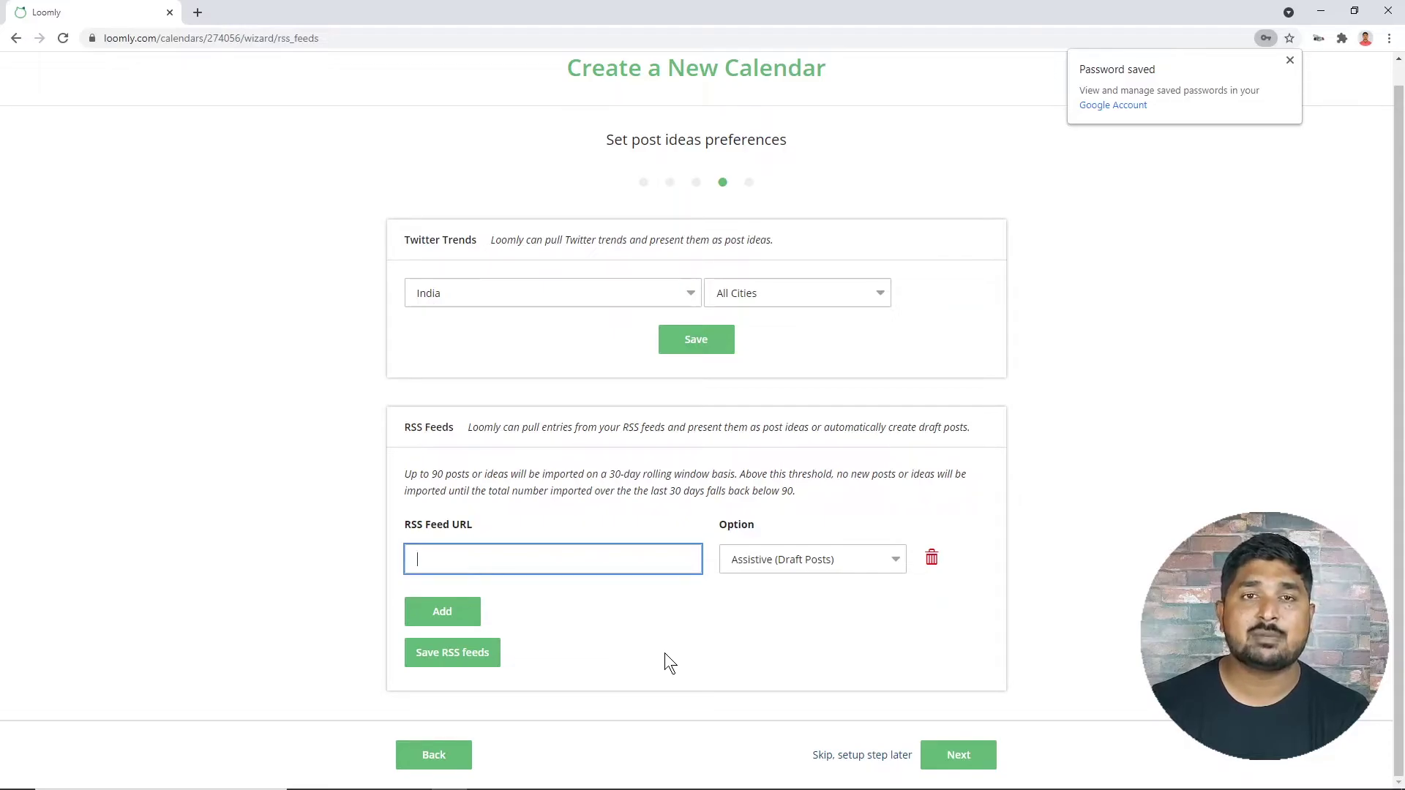
left_click(199, 13)
type("searc")
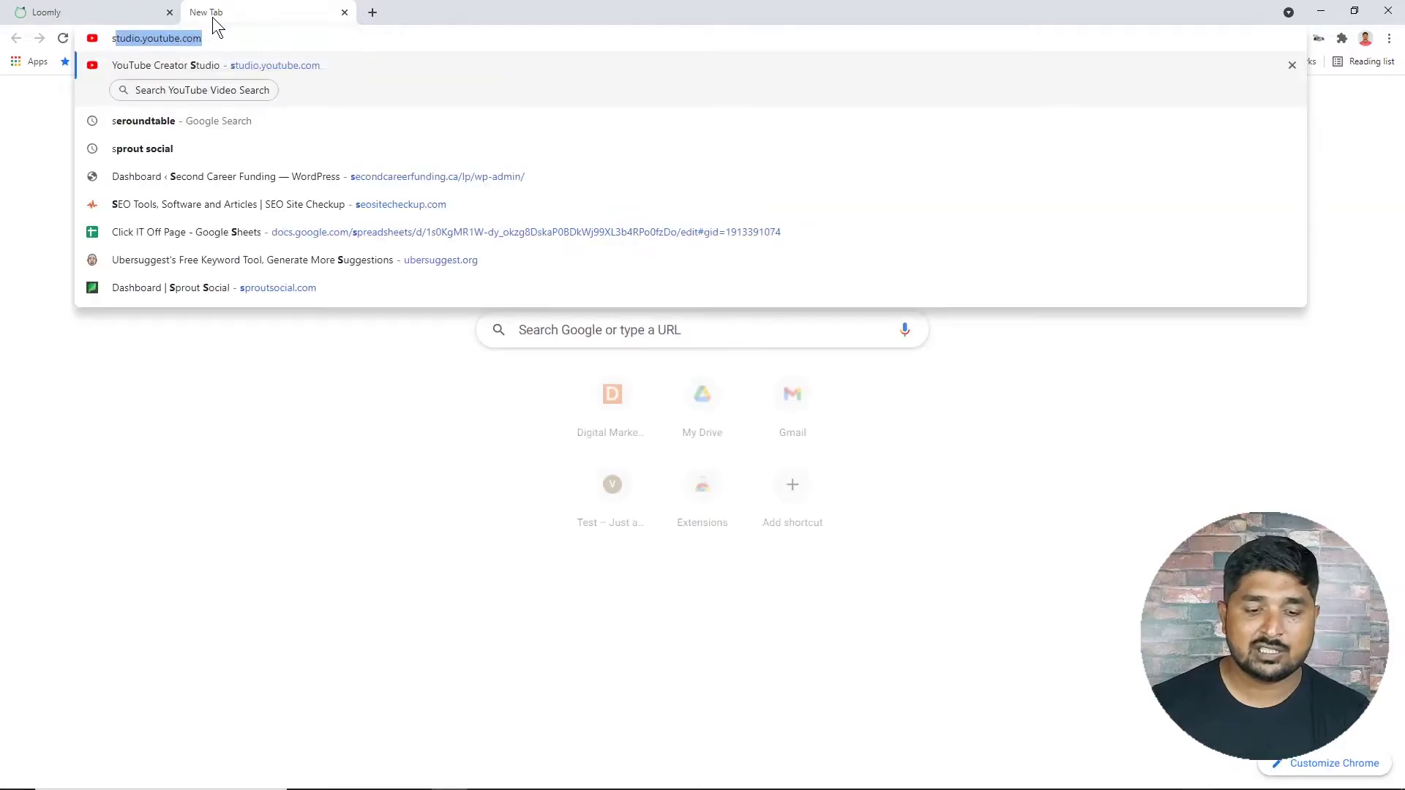
type("h")
key("Right")
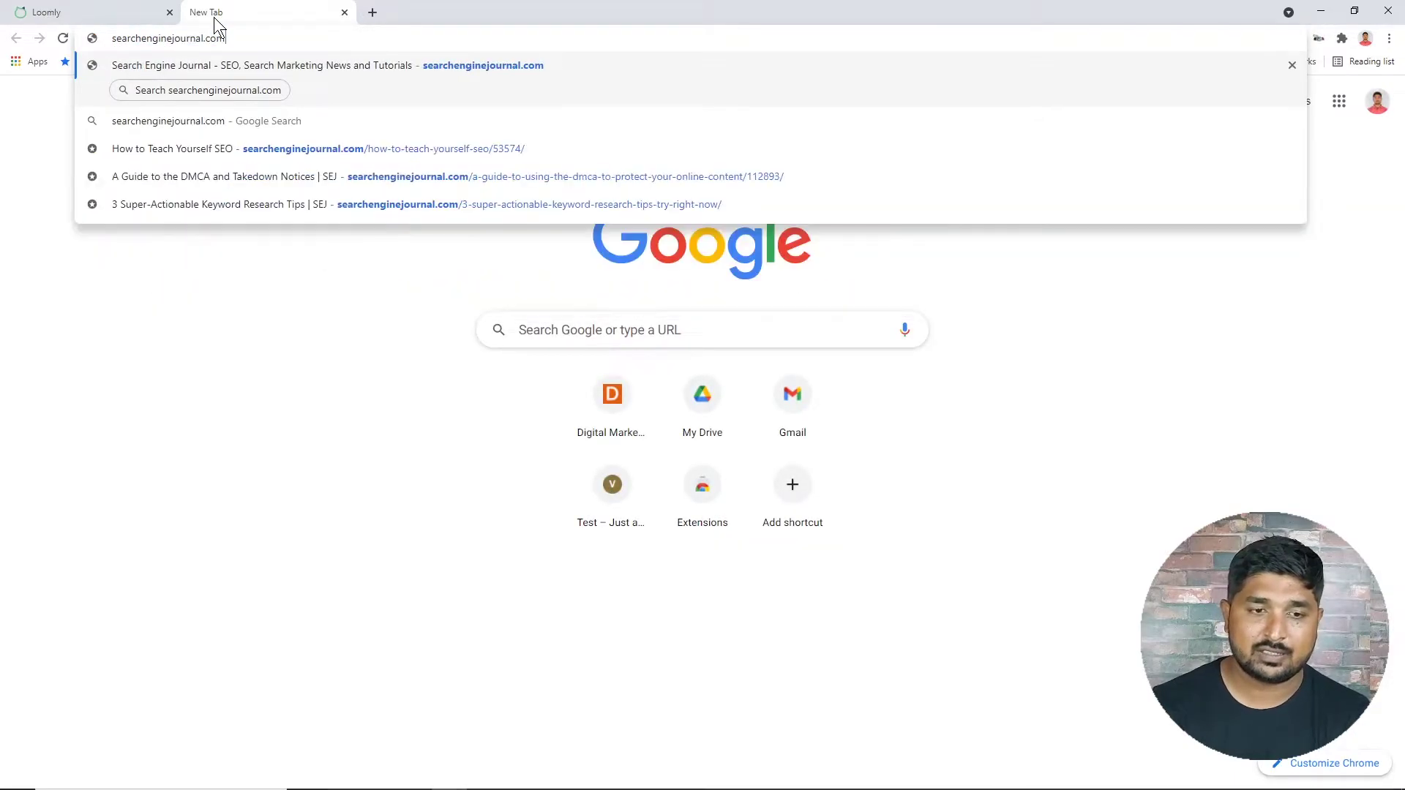
type("/feed")
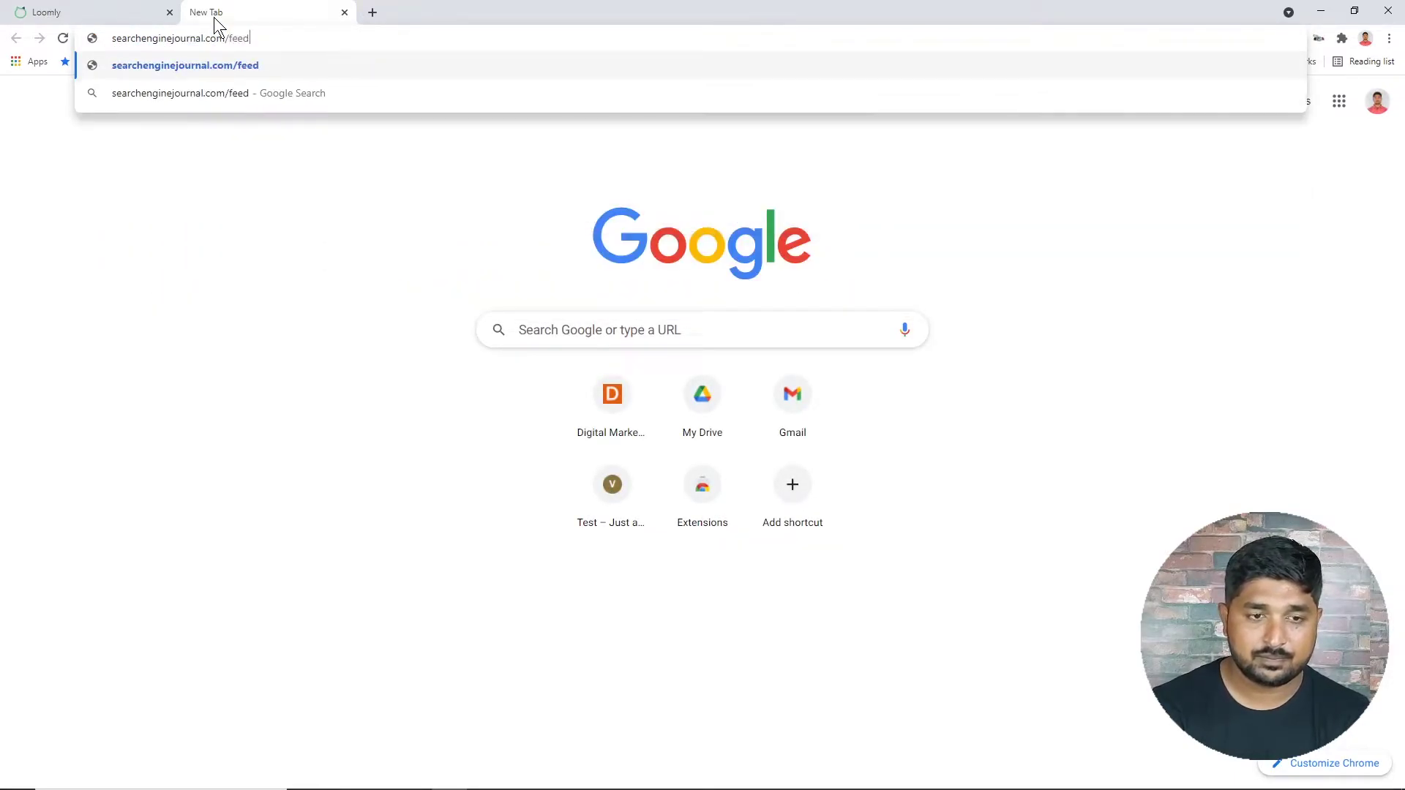
key("Return")
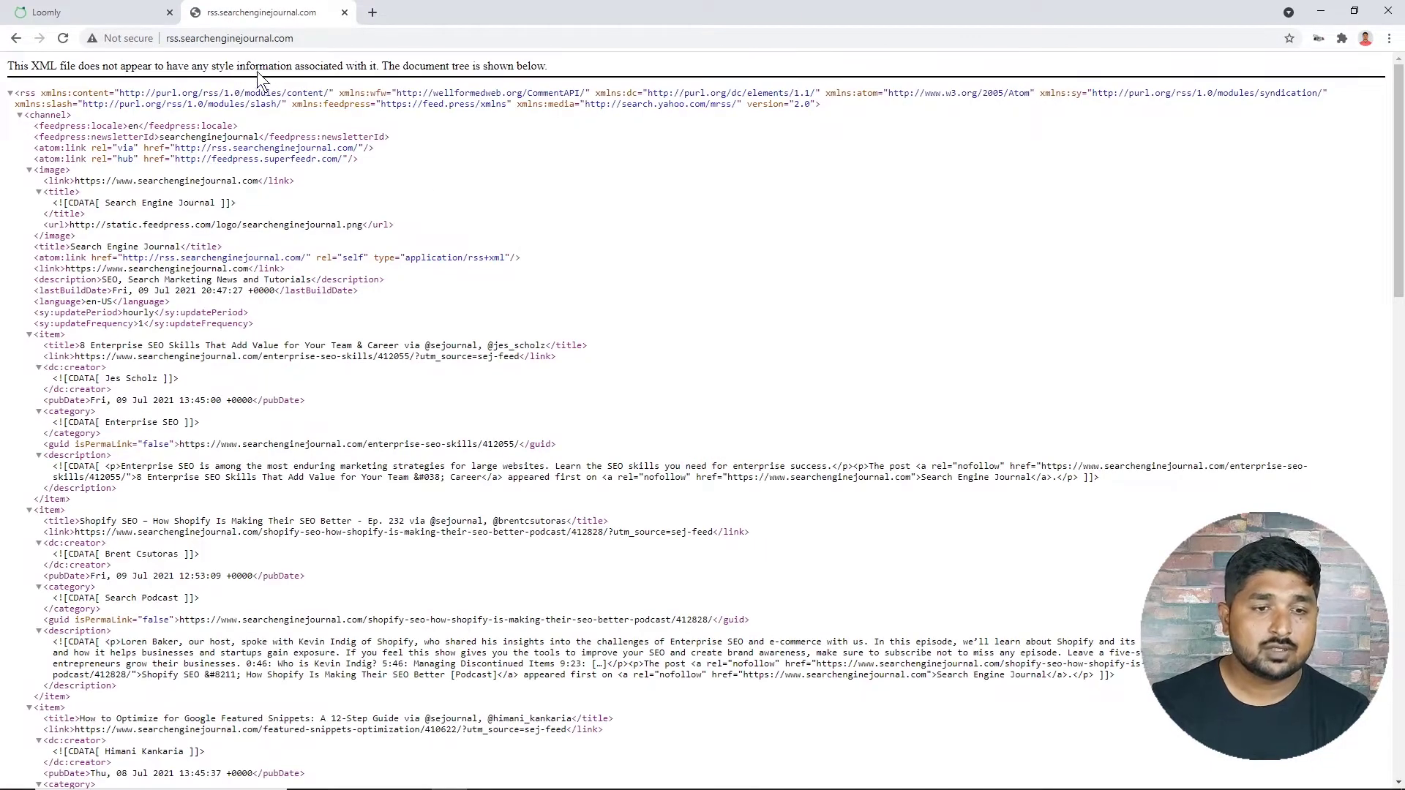
Copy the rss.searchenginejournal.com address into the calendar's RSS feed URL and save the RSS feeds
left_click(326, 38)
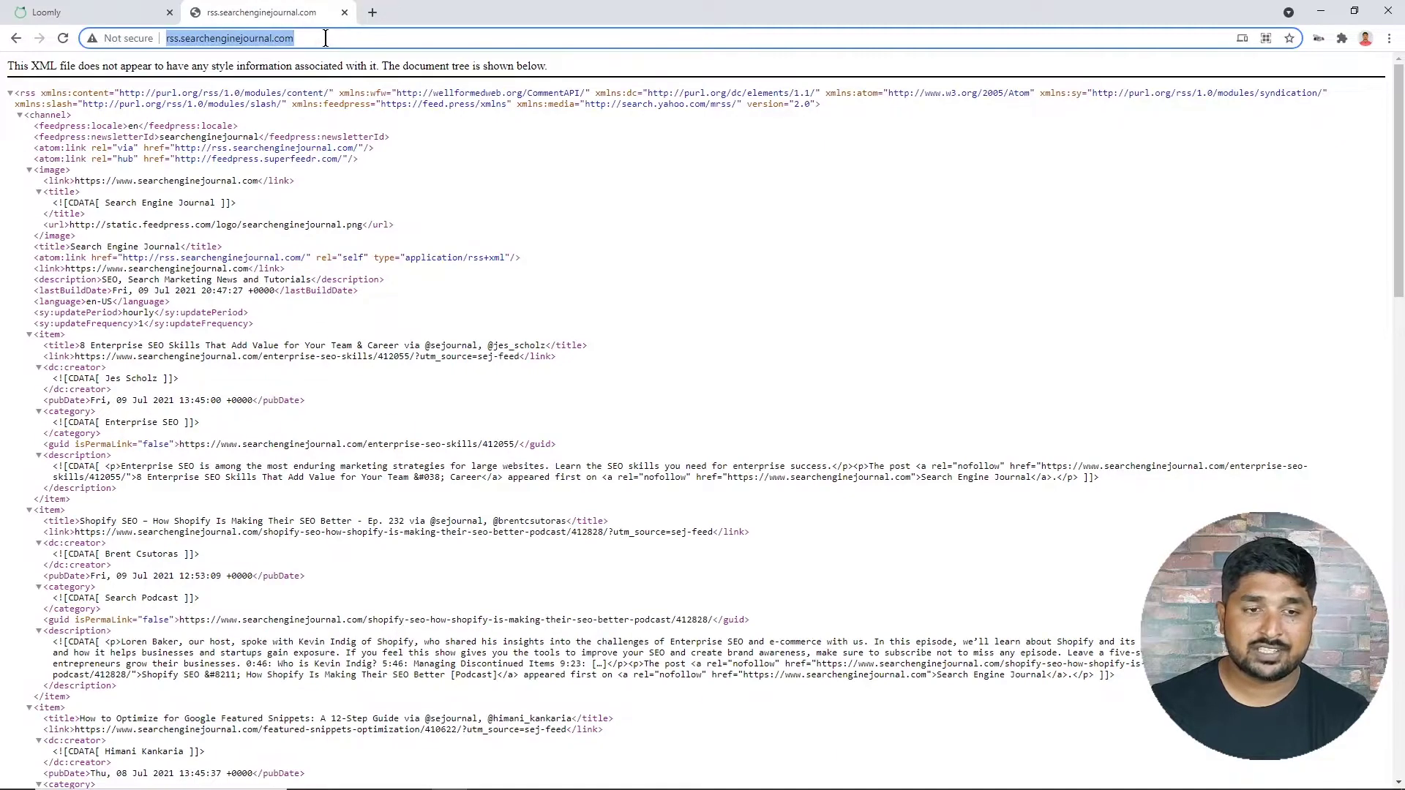
right_click(249, 38)
left_click(322, 136)
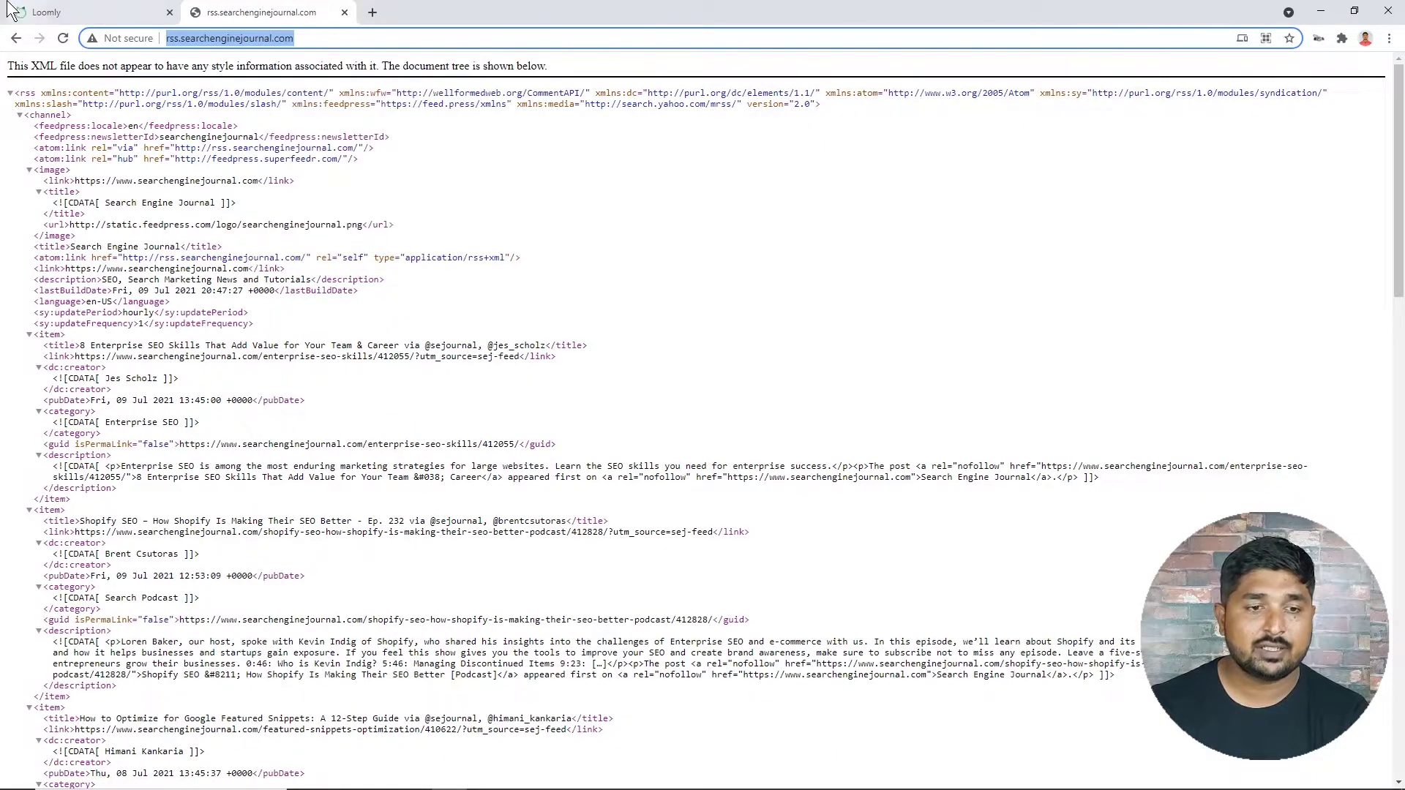
left_click(46, 6)
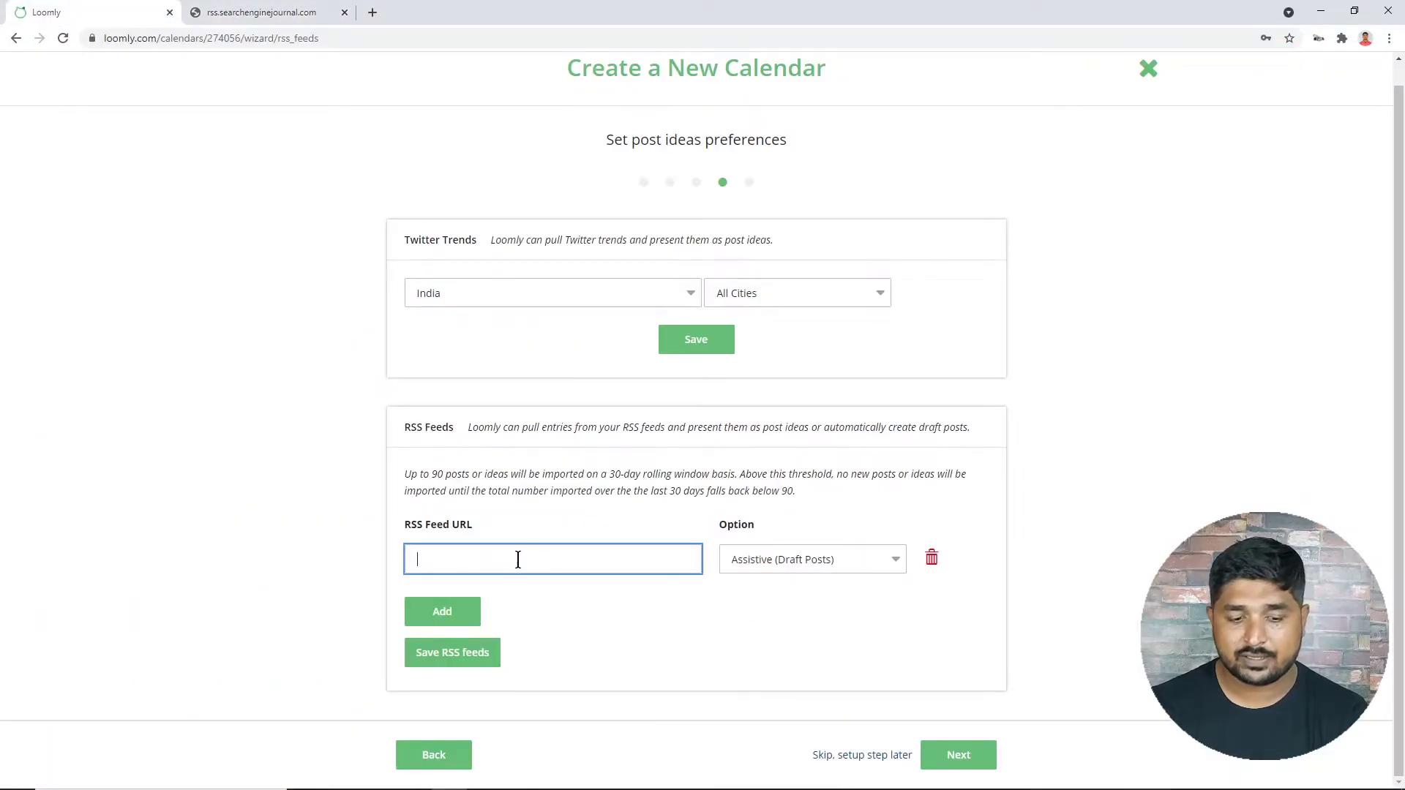
key("ctrl+v")
left_click(307, 532)
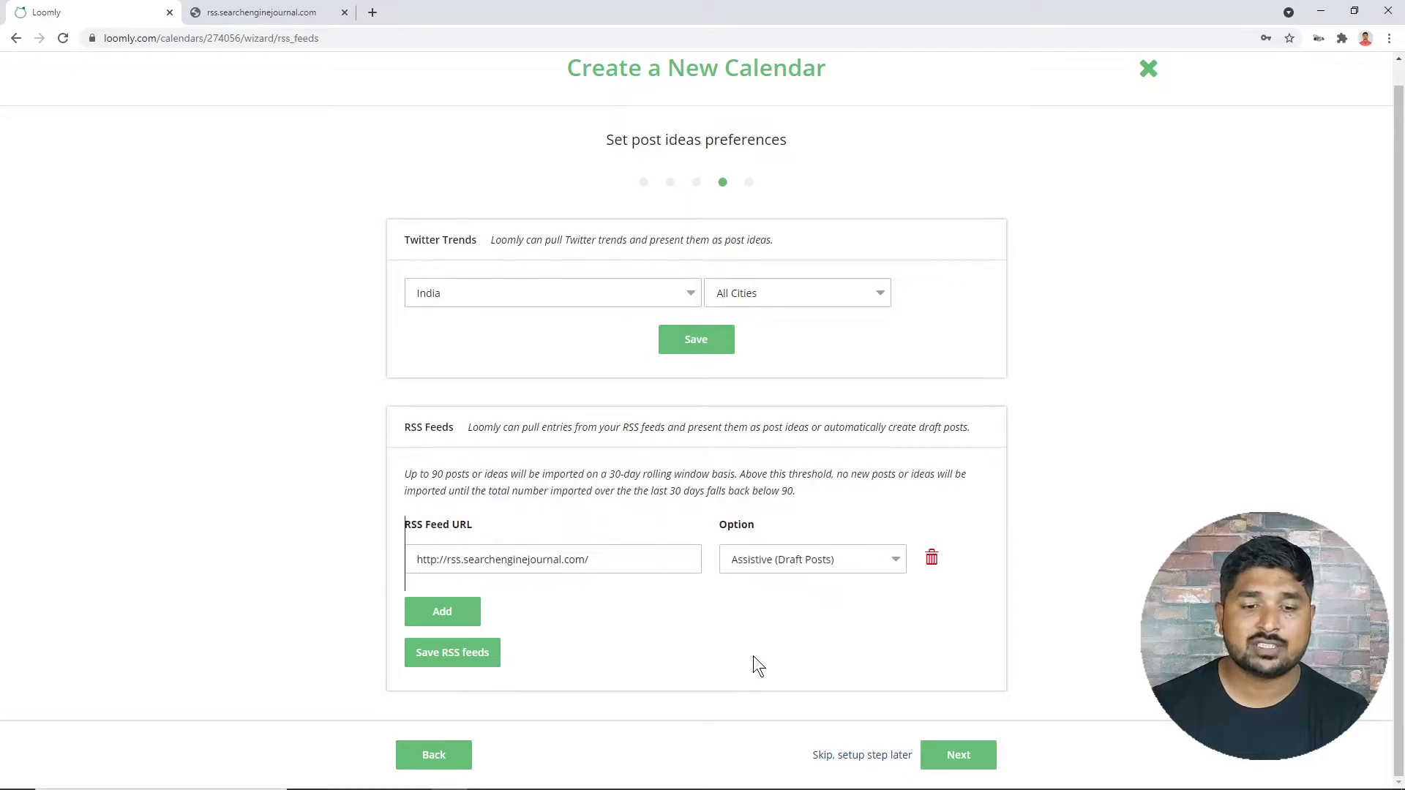
left_click(460, 656)
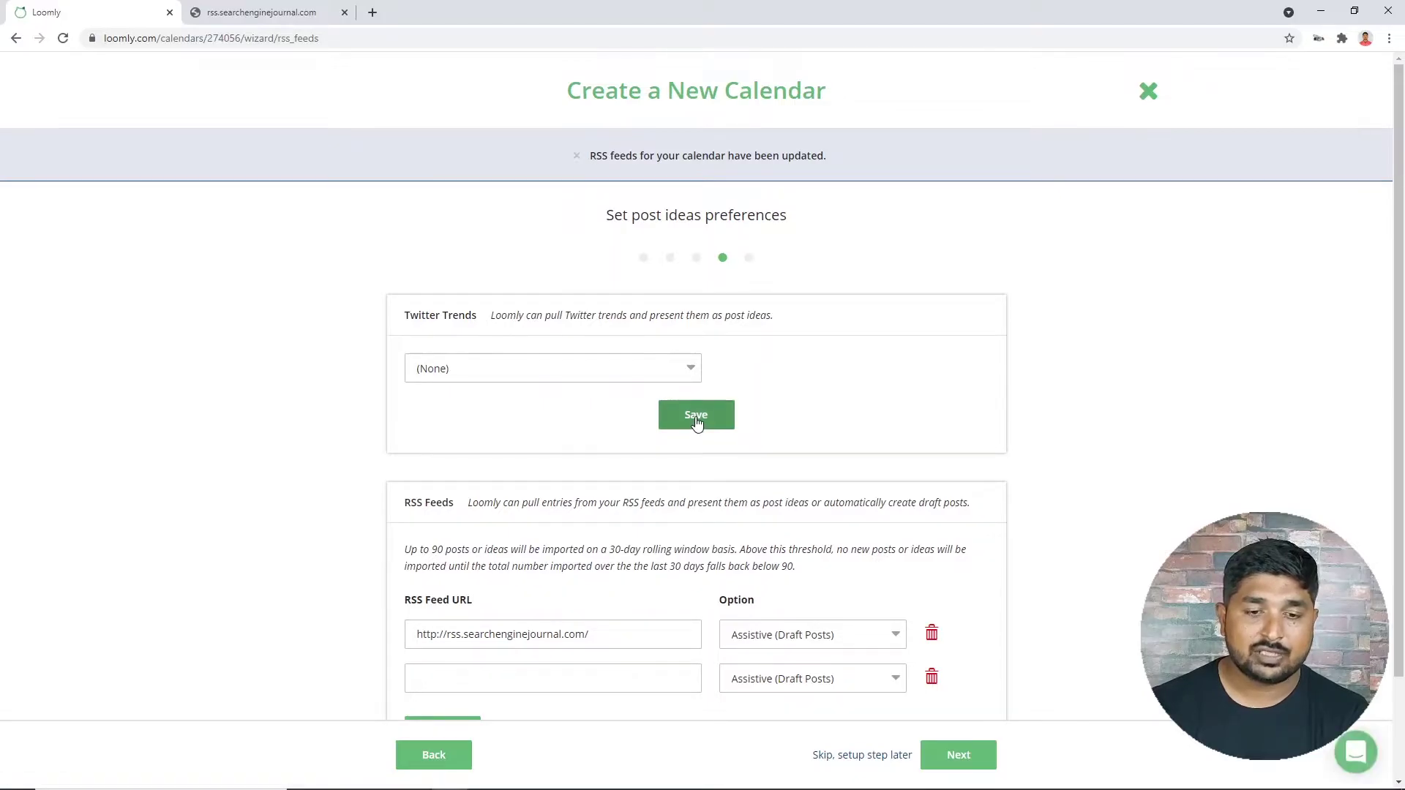
Choose India for Twitter Trends again and finish the calendar setup without inviting collaborators
left_click(547, 367)
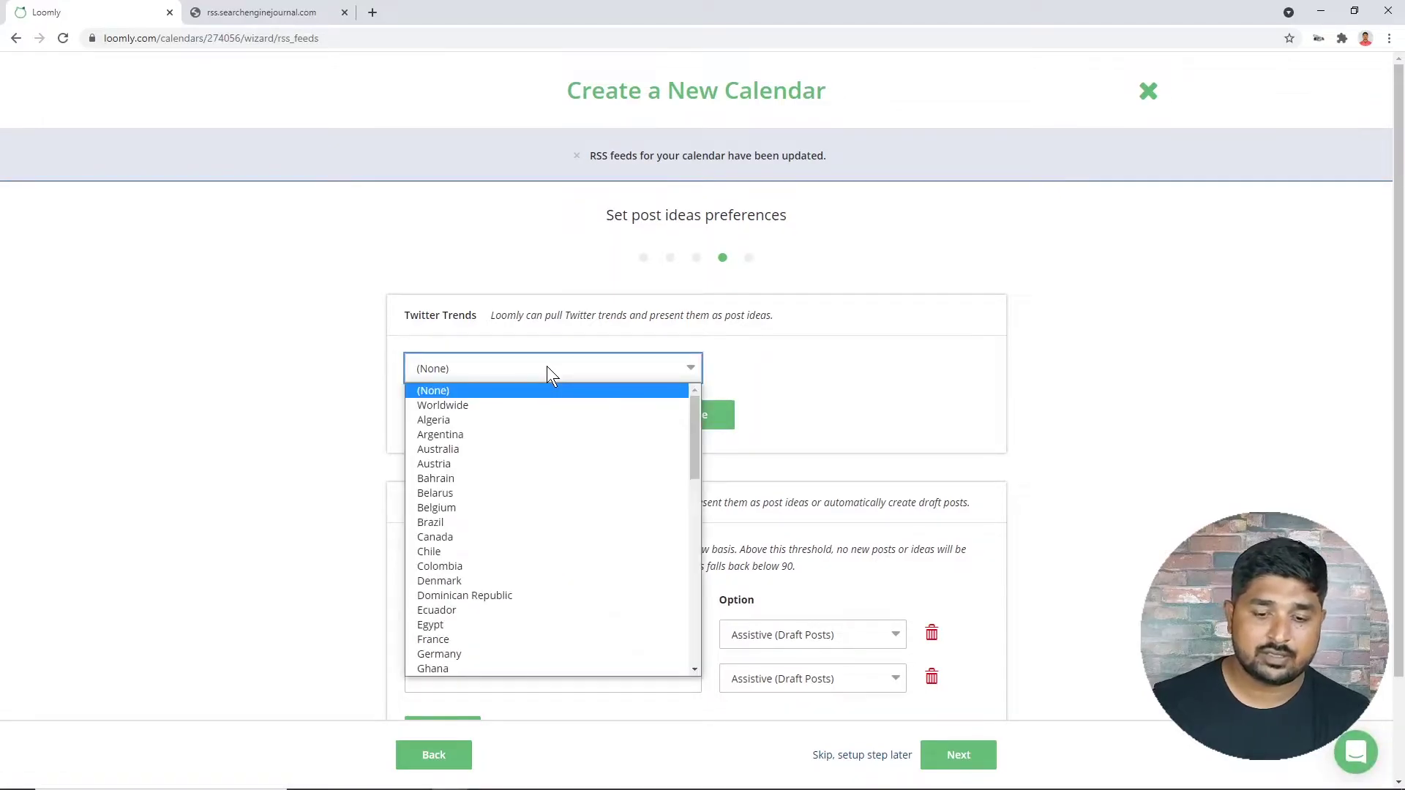
type("india")
key("Return")
scroll(1145, 512, "down", 2)
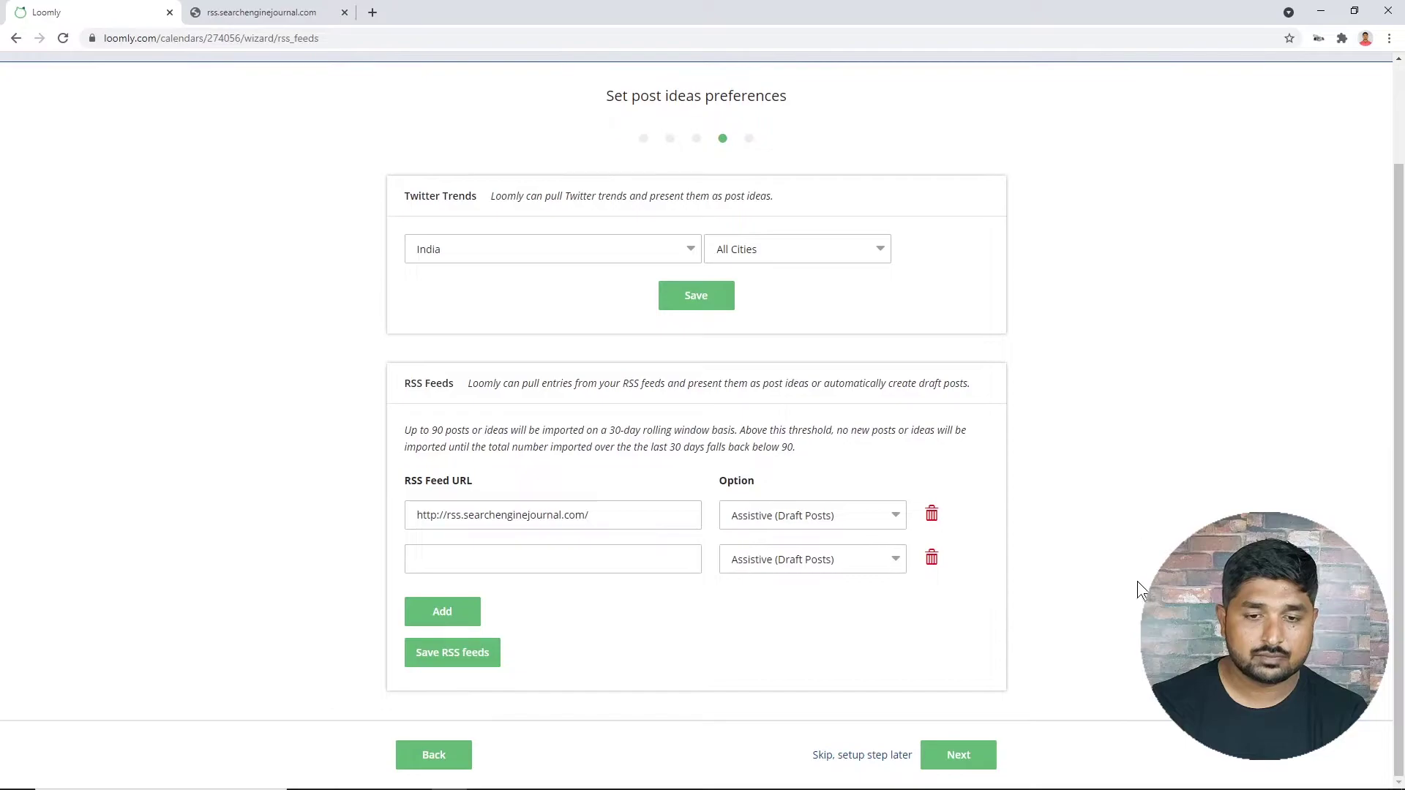
left_click(961, 761)
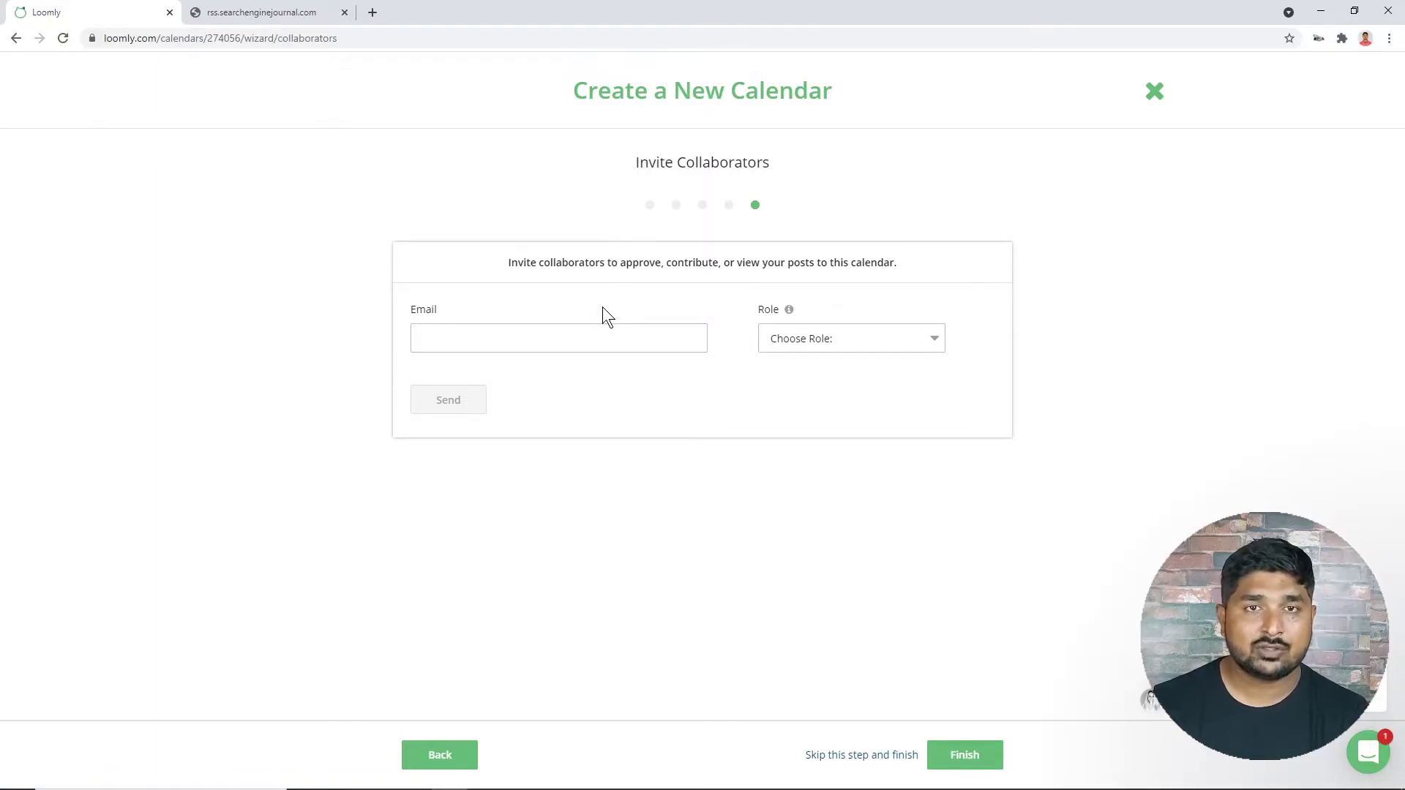
left_click(979, 769)
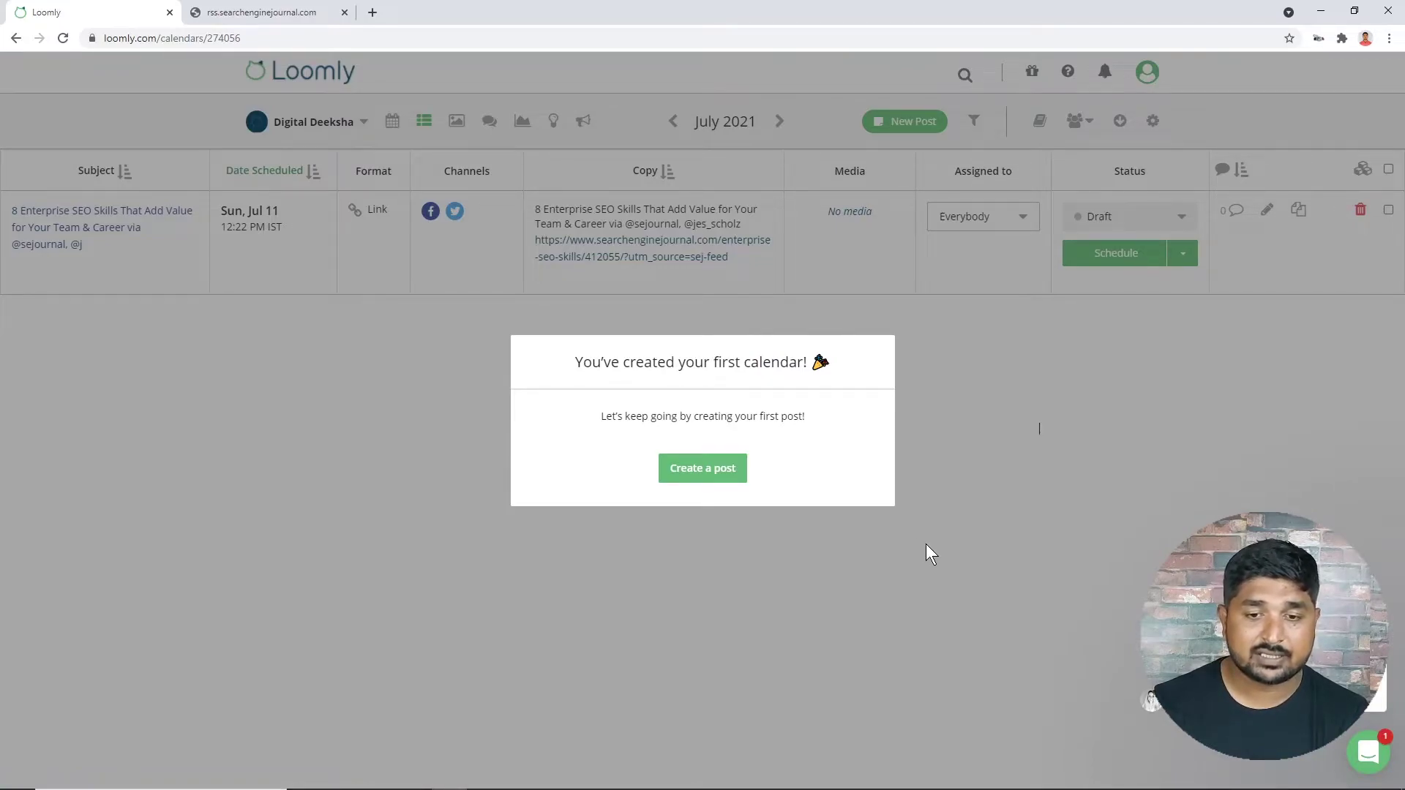
Start creating the first post, dismiss the Post Ideas tip and look through the suggested post ideas
left_click(715, 481)
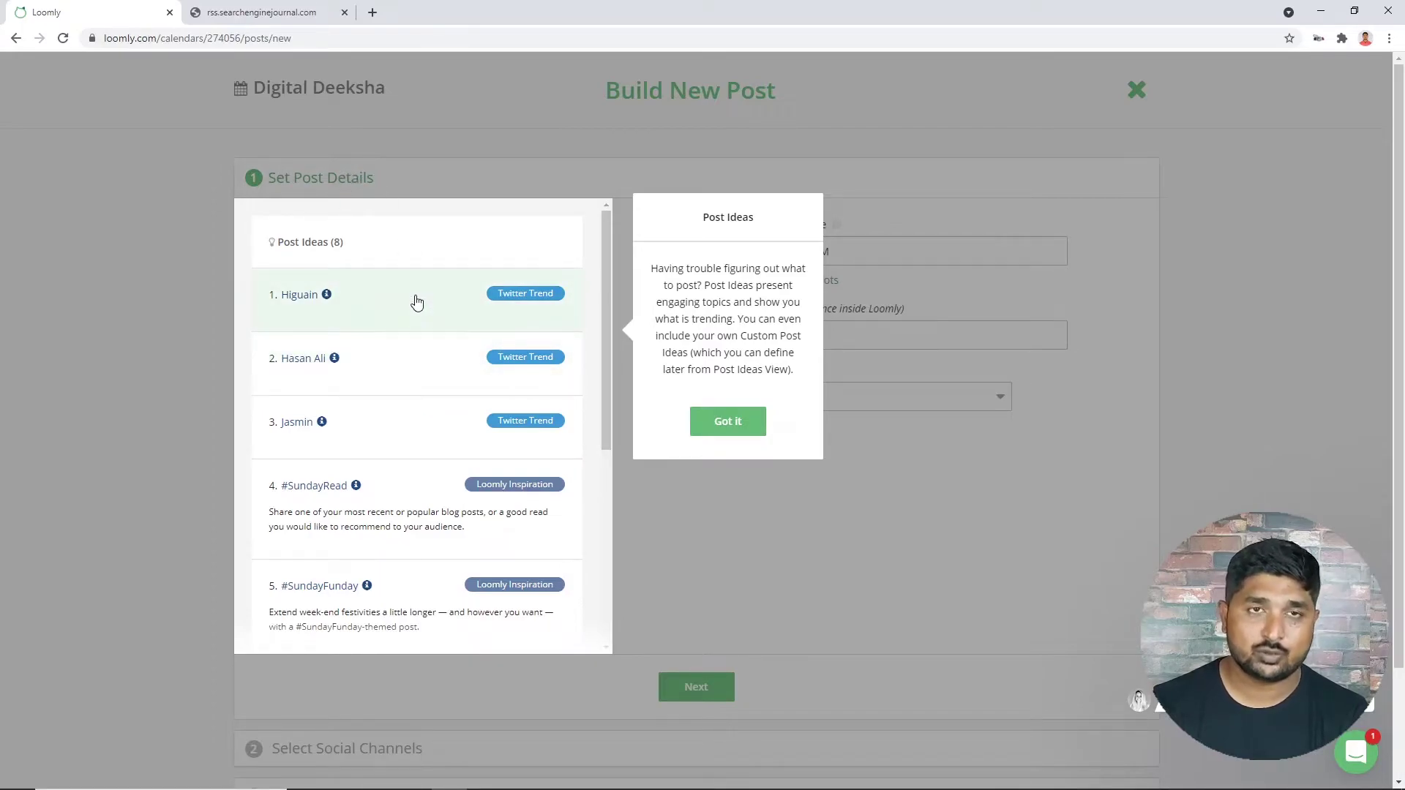
left_click(723, 422)
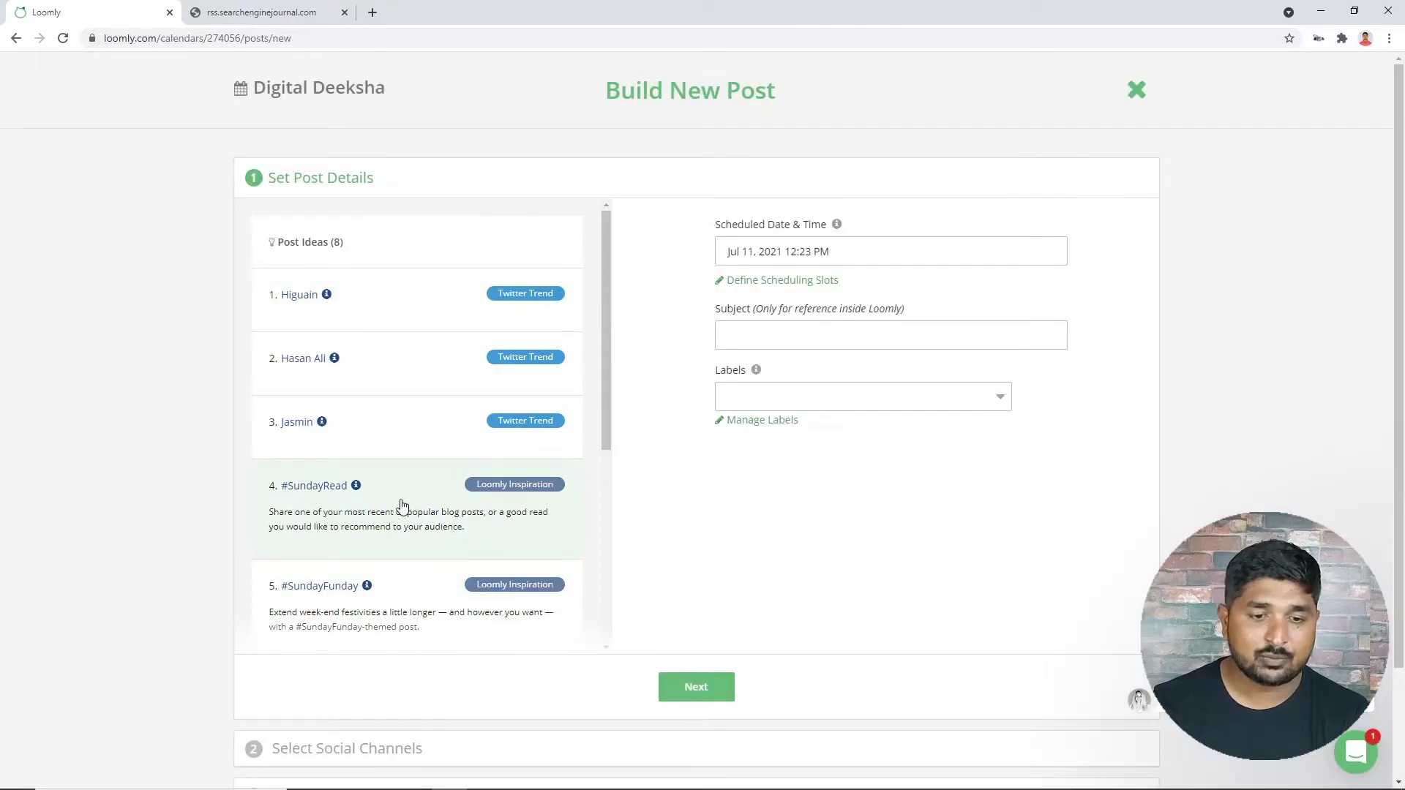
left_click_drag(601, 432, 571, 340)
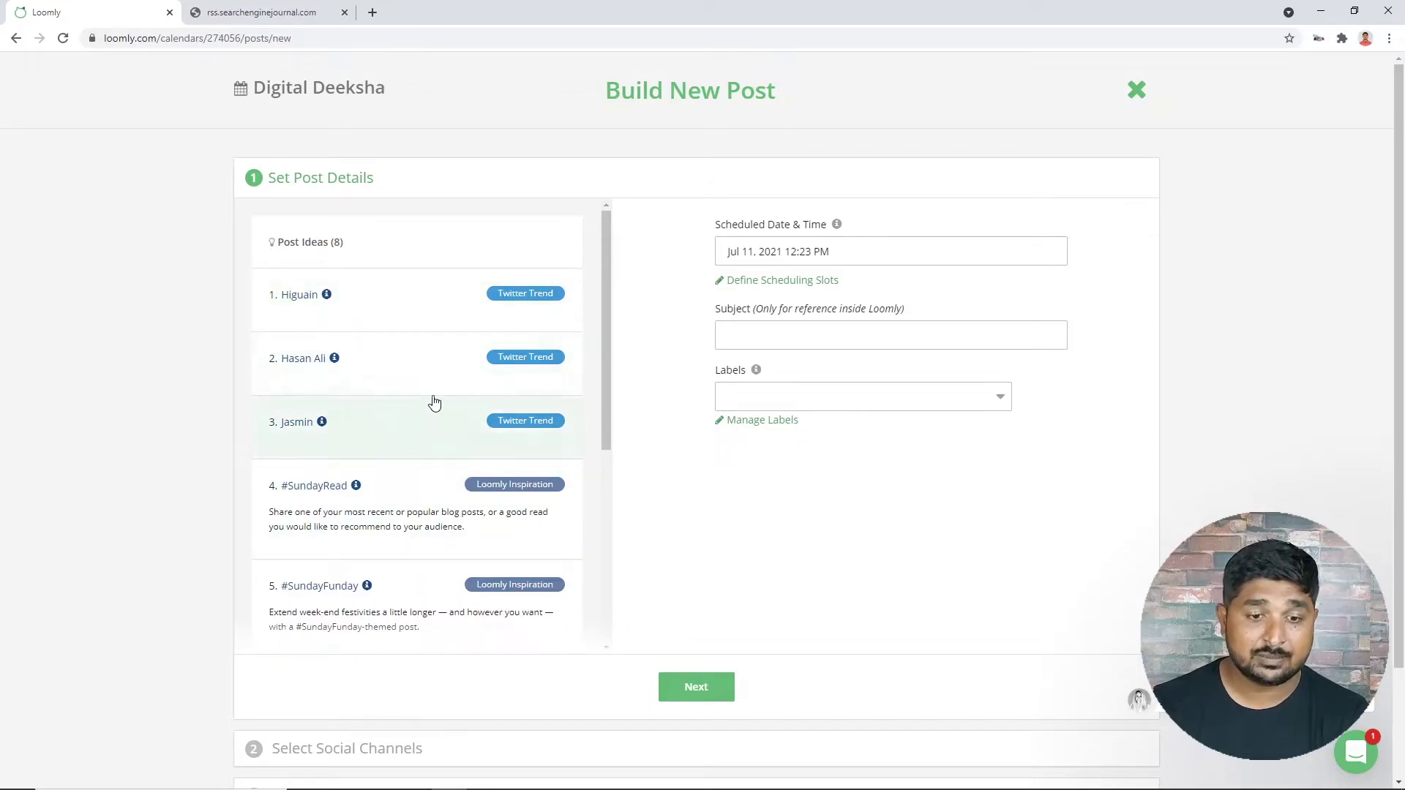
left_click_drag(607, 362, 604, 472)
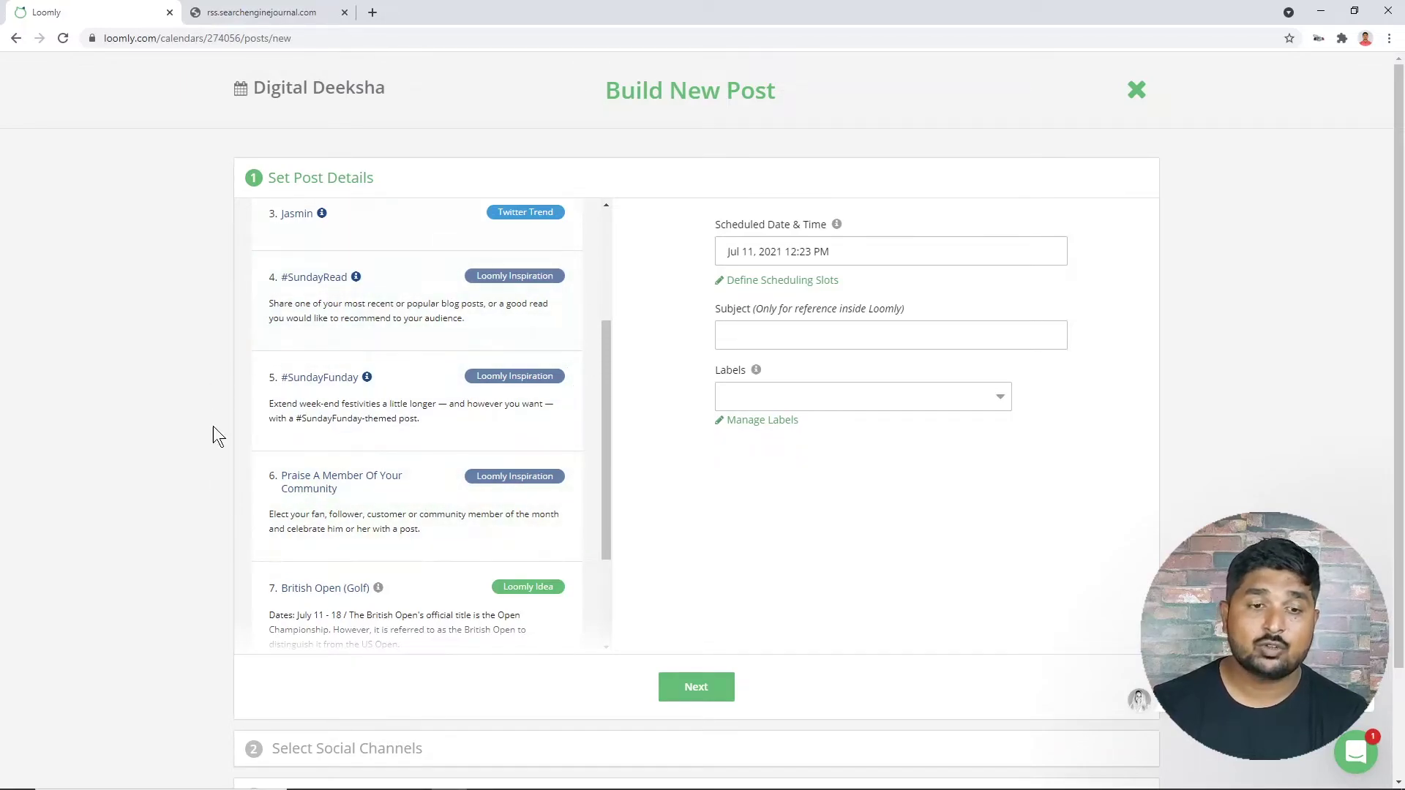
left_click_drag(605, 400, 598, 527)
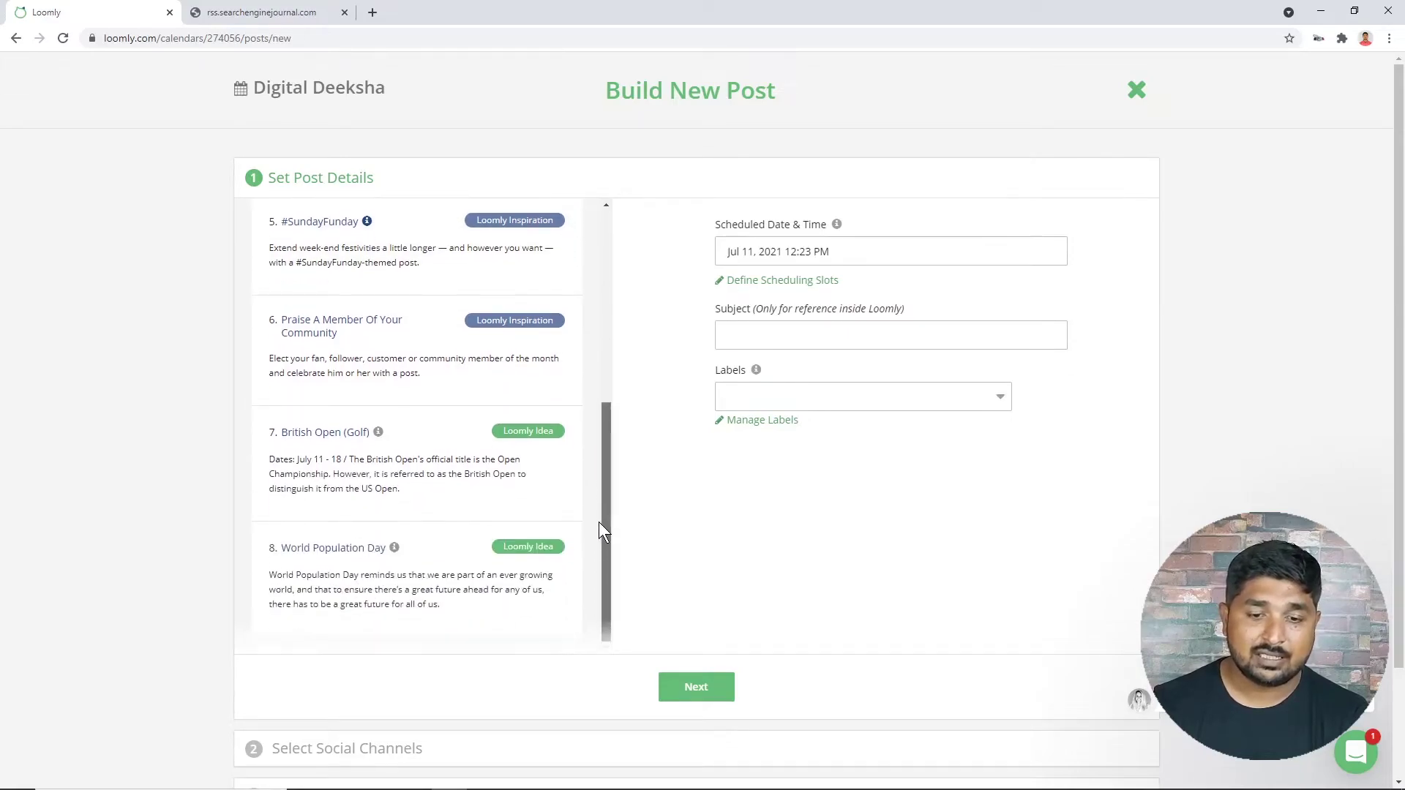
Schedule the post for Jul 15, 2021 at 10:01 AM
left_click(880, 251)
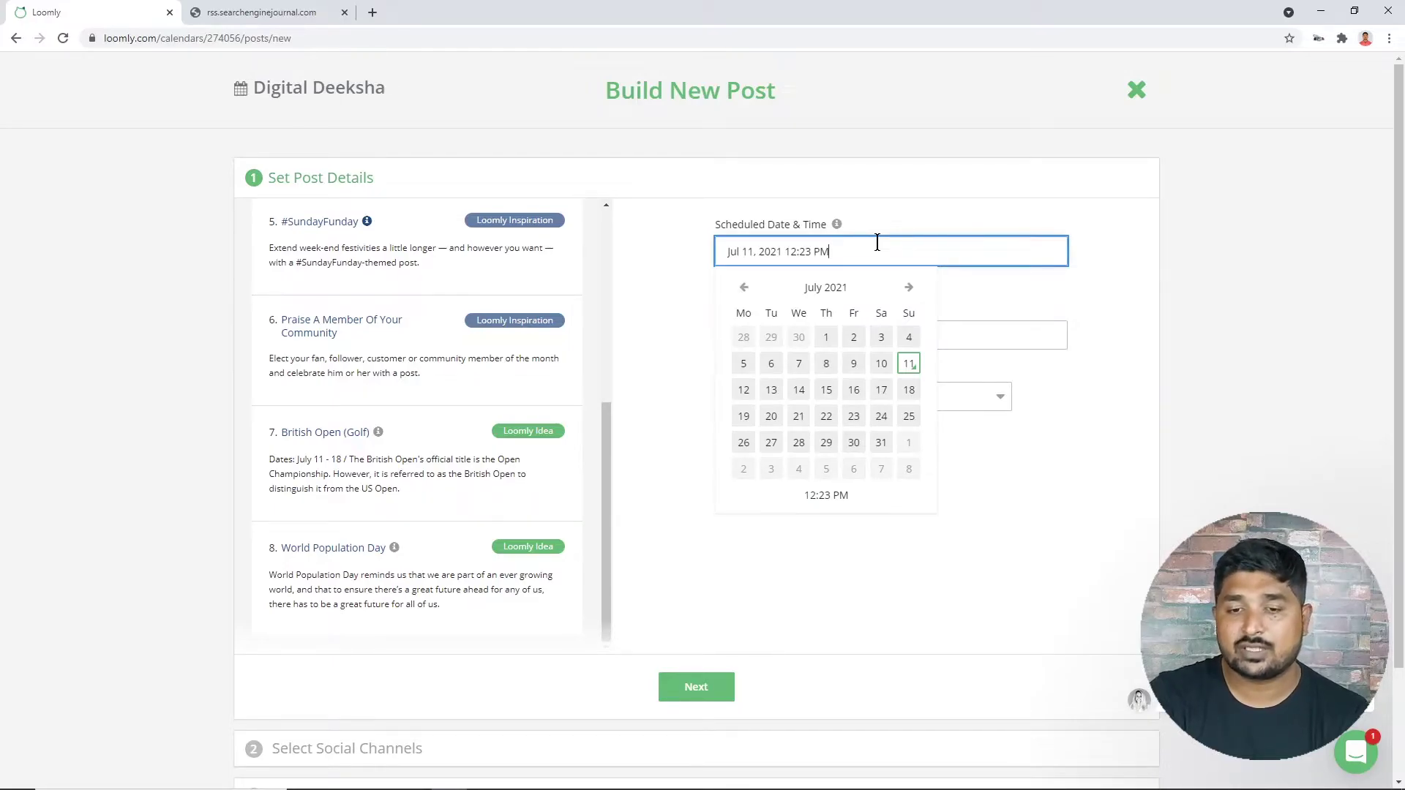
left_click(742, 395)
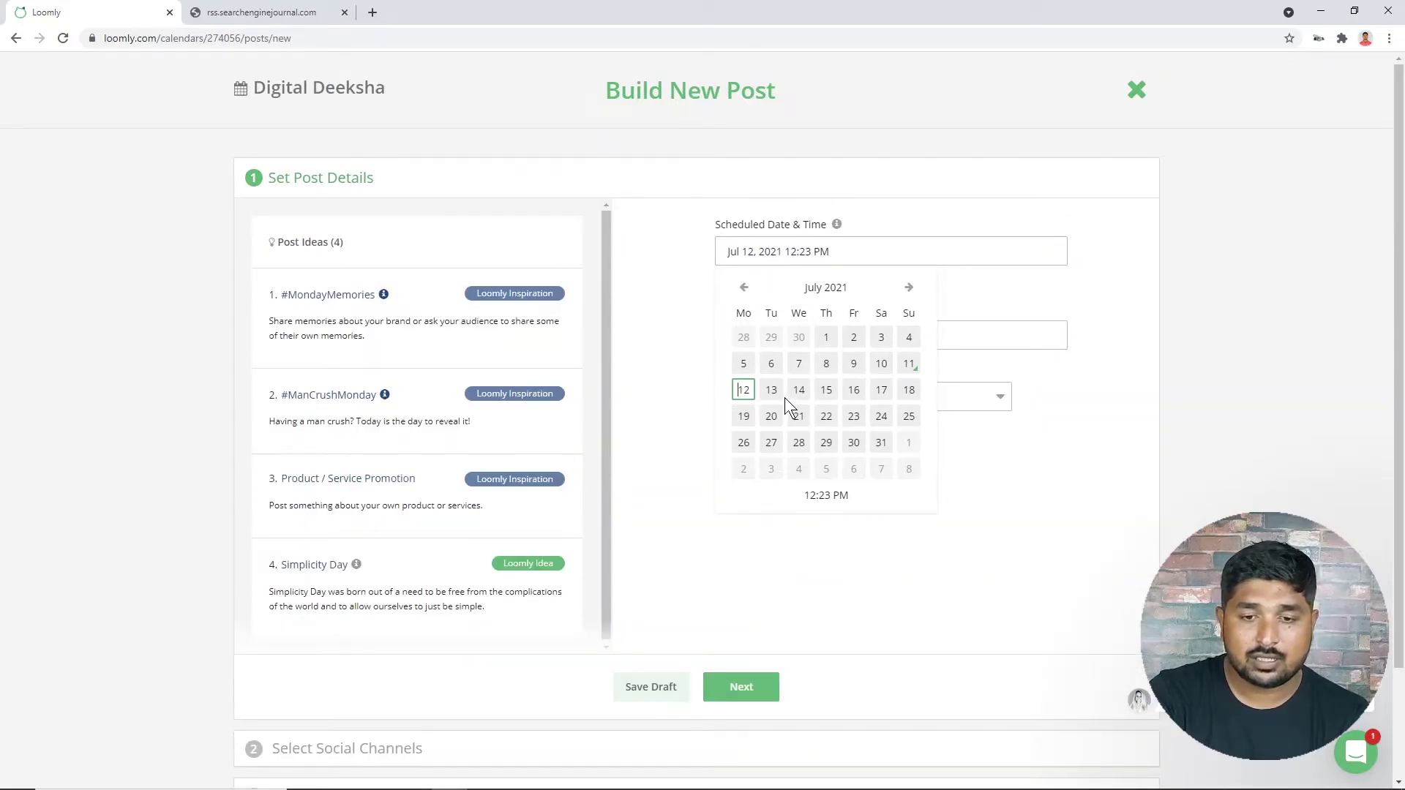
left_click(826, 392)
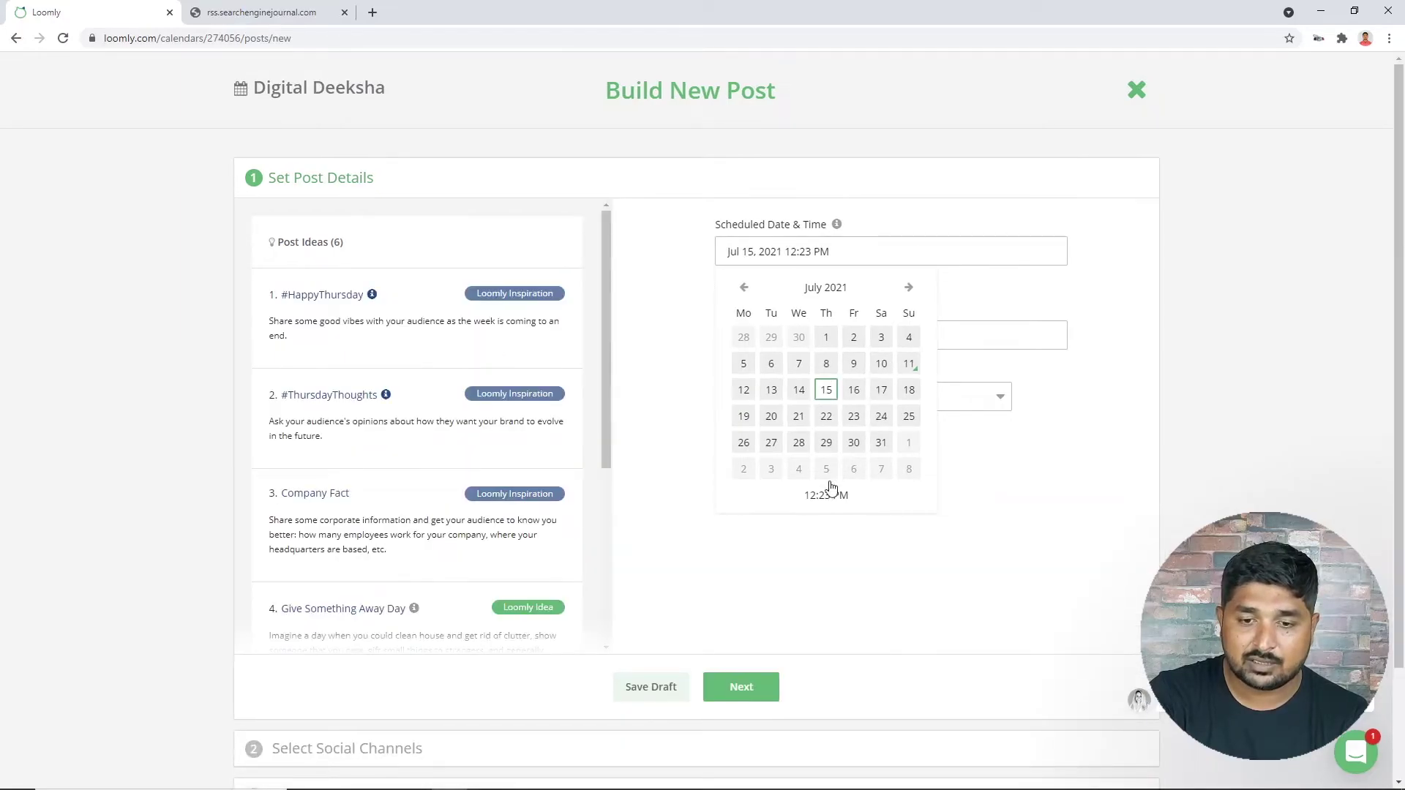
left_click(825, 495)
left_click(795, 375)
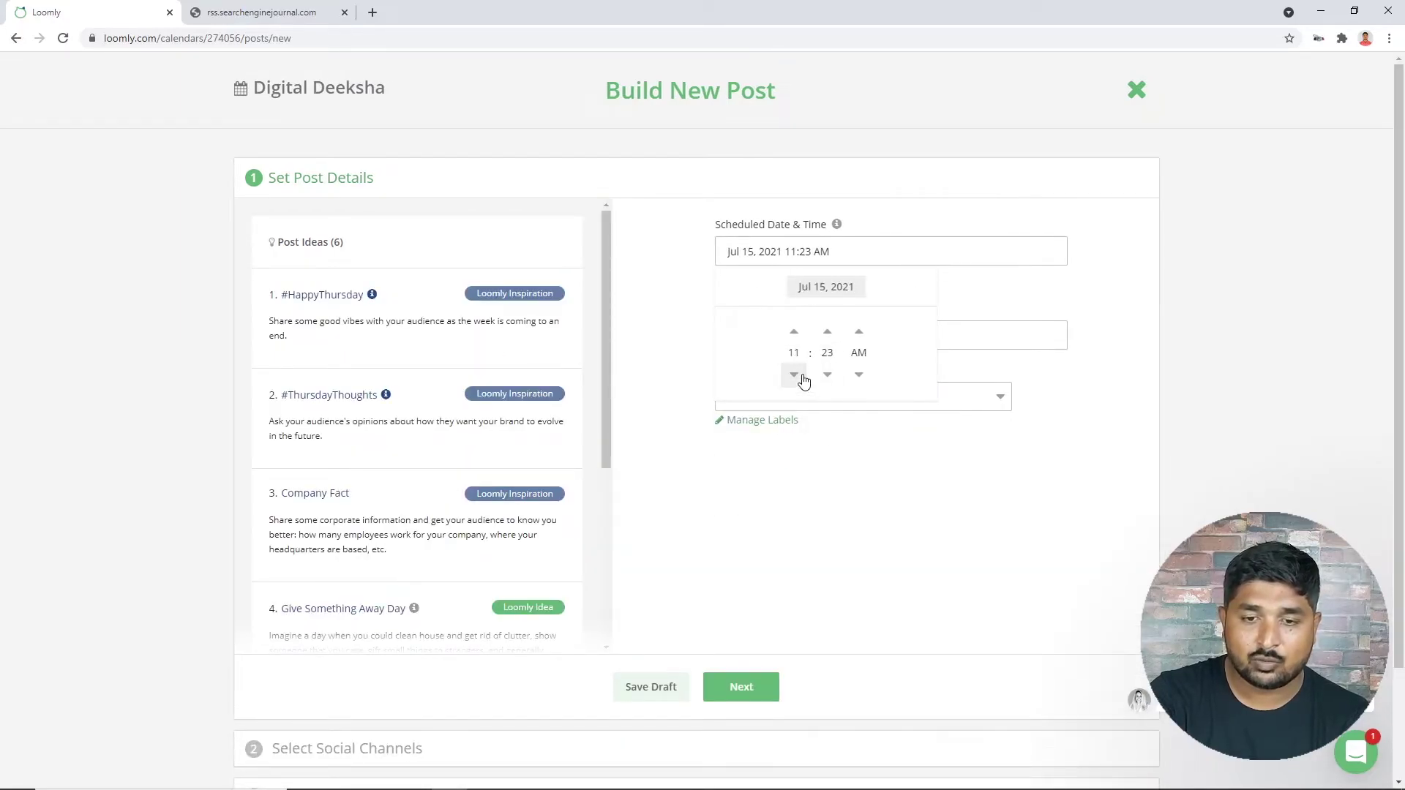
left_click(796, 376)
left_click(828, 379)
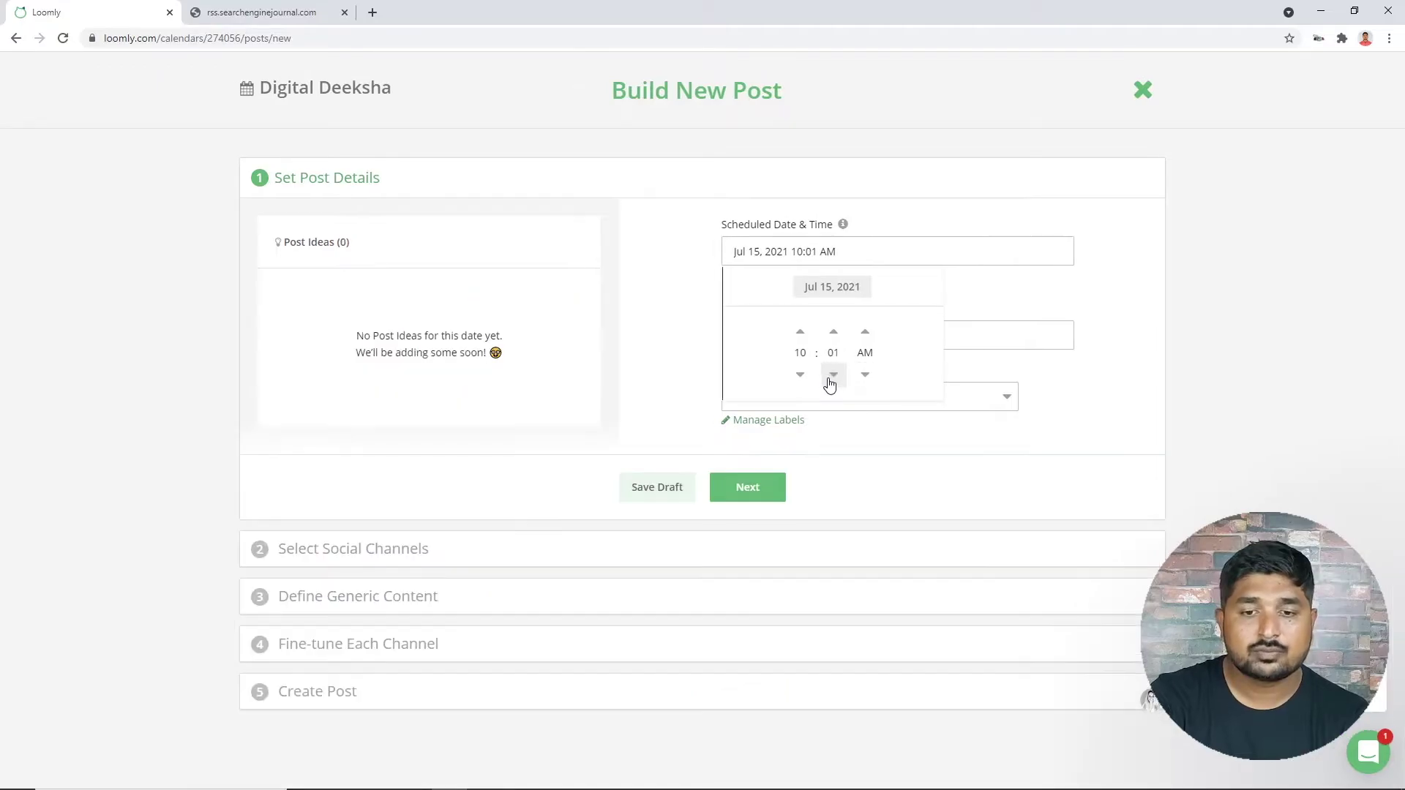
left_click(950, 483)
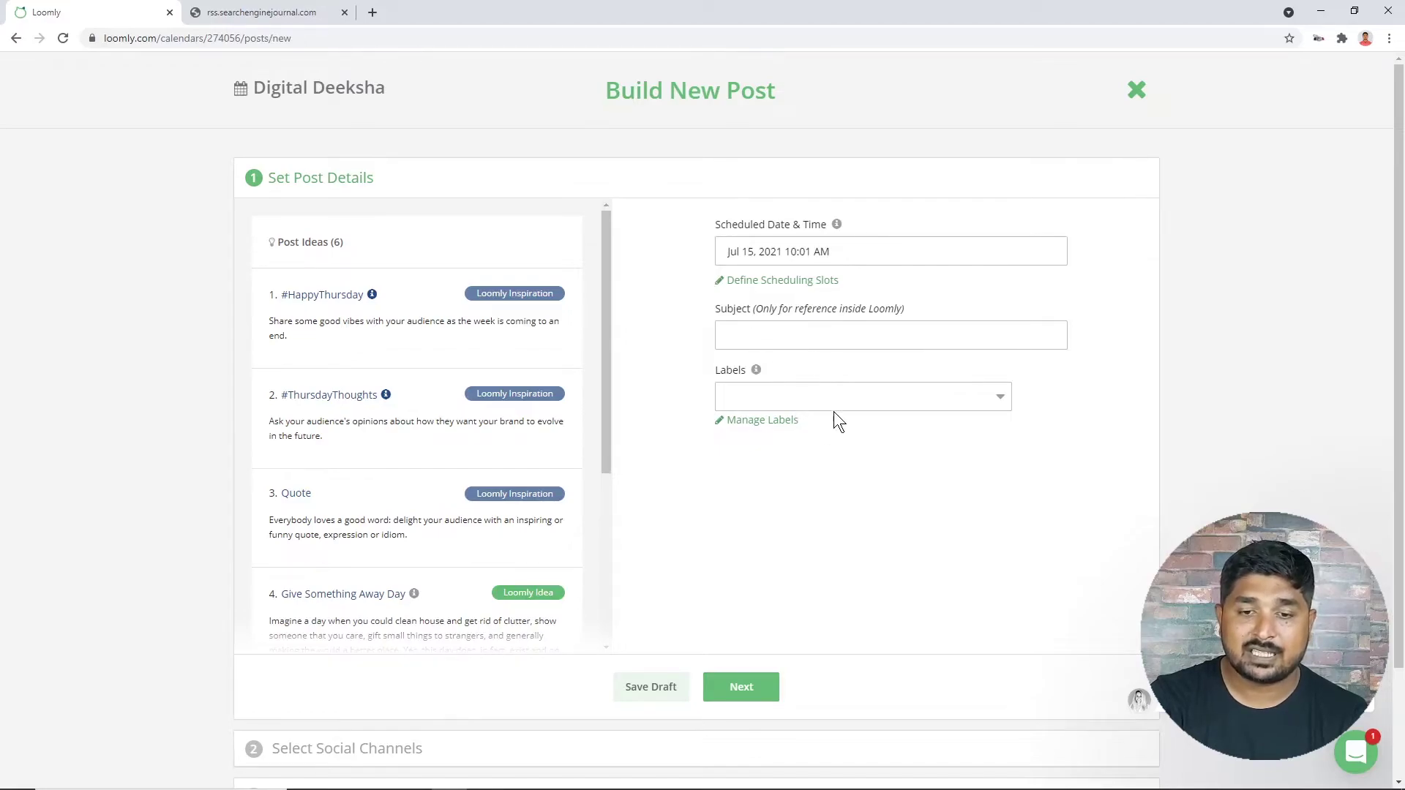
Enter "Digital Deeksha Video" as the post subject and check the available labels
left_click(770, 330)
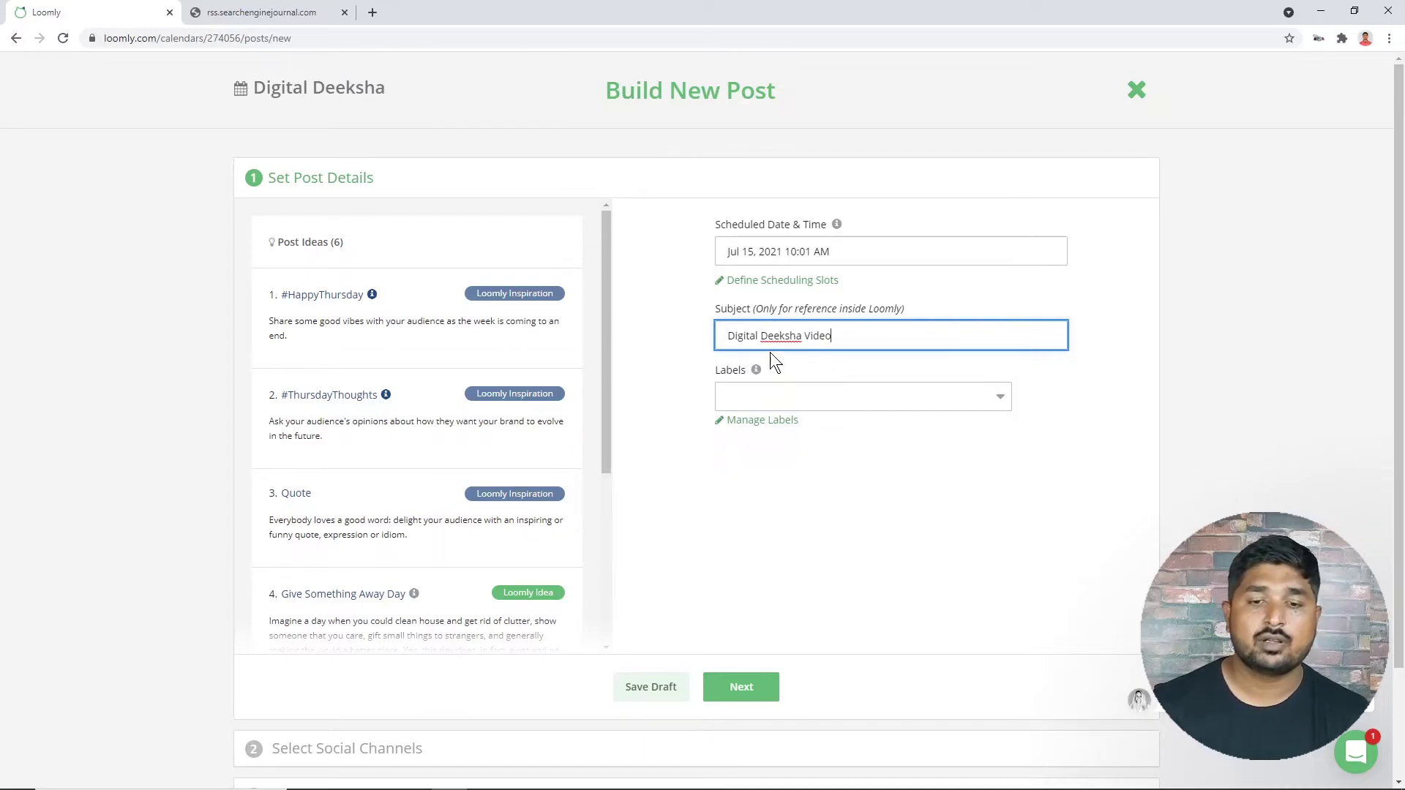
left_click(780, 391)
left_click(887, 507)
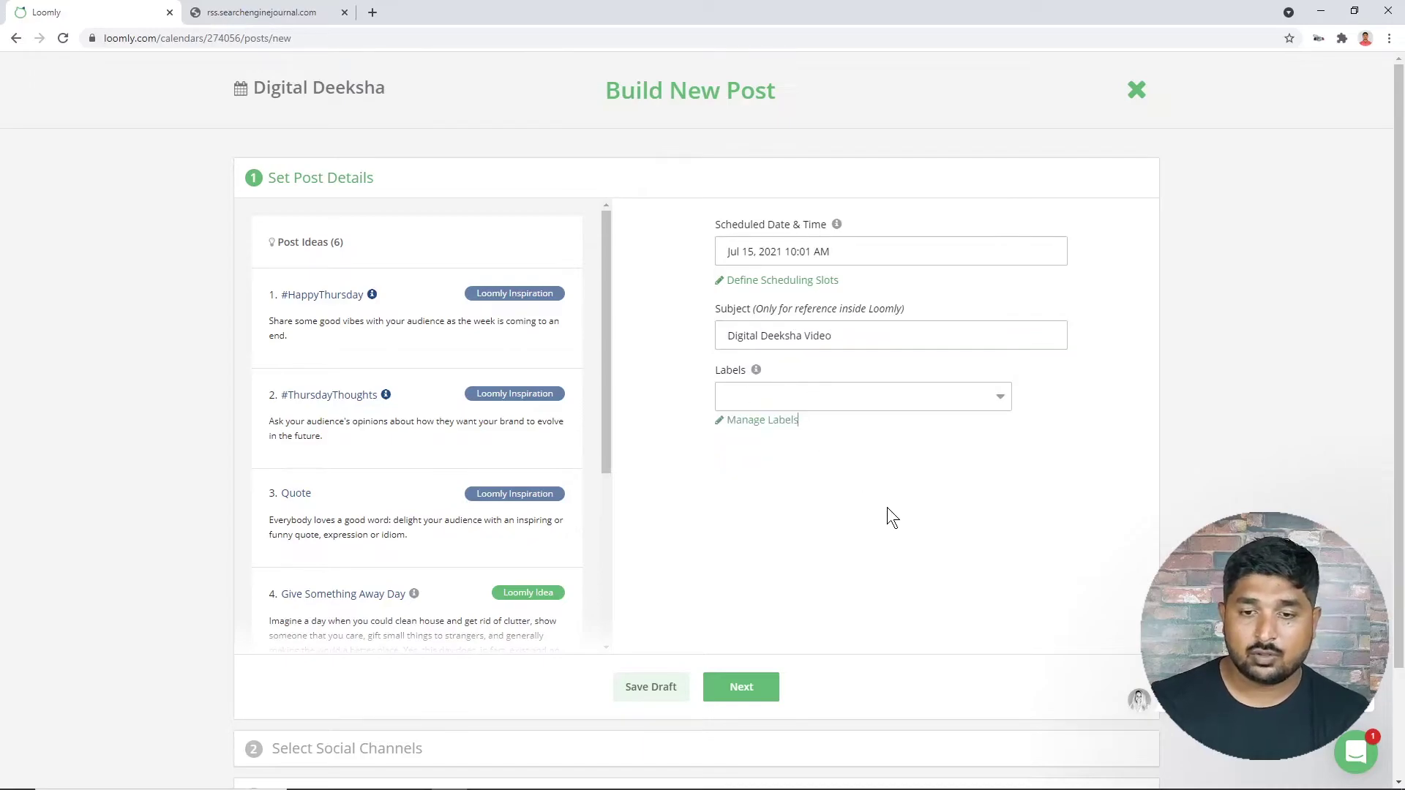
Create a new post label named "video" with the colour #B80000
left_click(761, 420)
left_click(584, 453)
type("video")
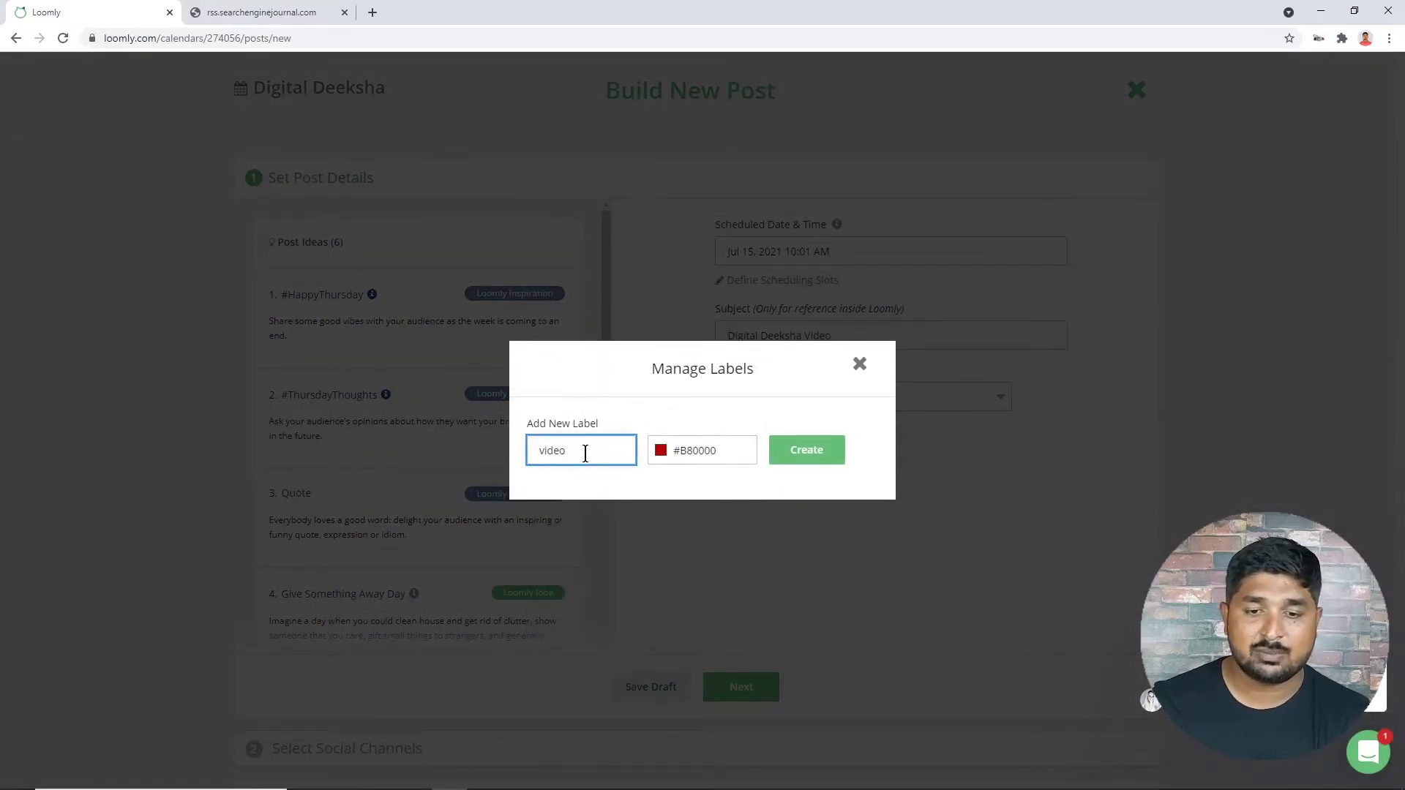
left_click(825, 449)
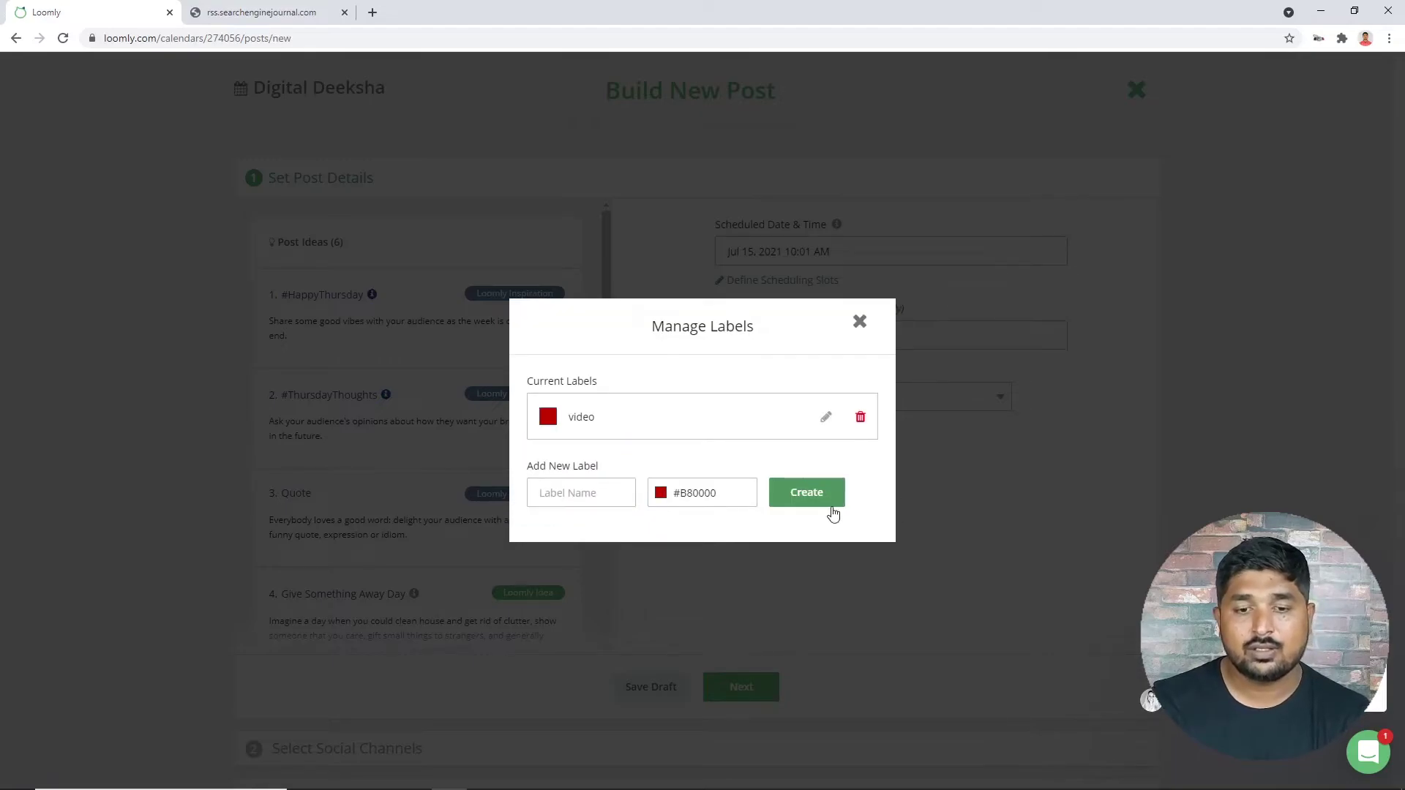
Create a second label named "blog post" in teal and close the label manager
left_click(575, 495)
type("blog post")
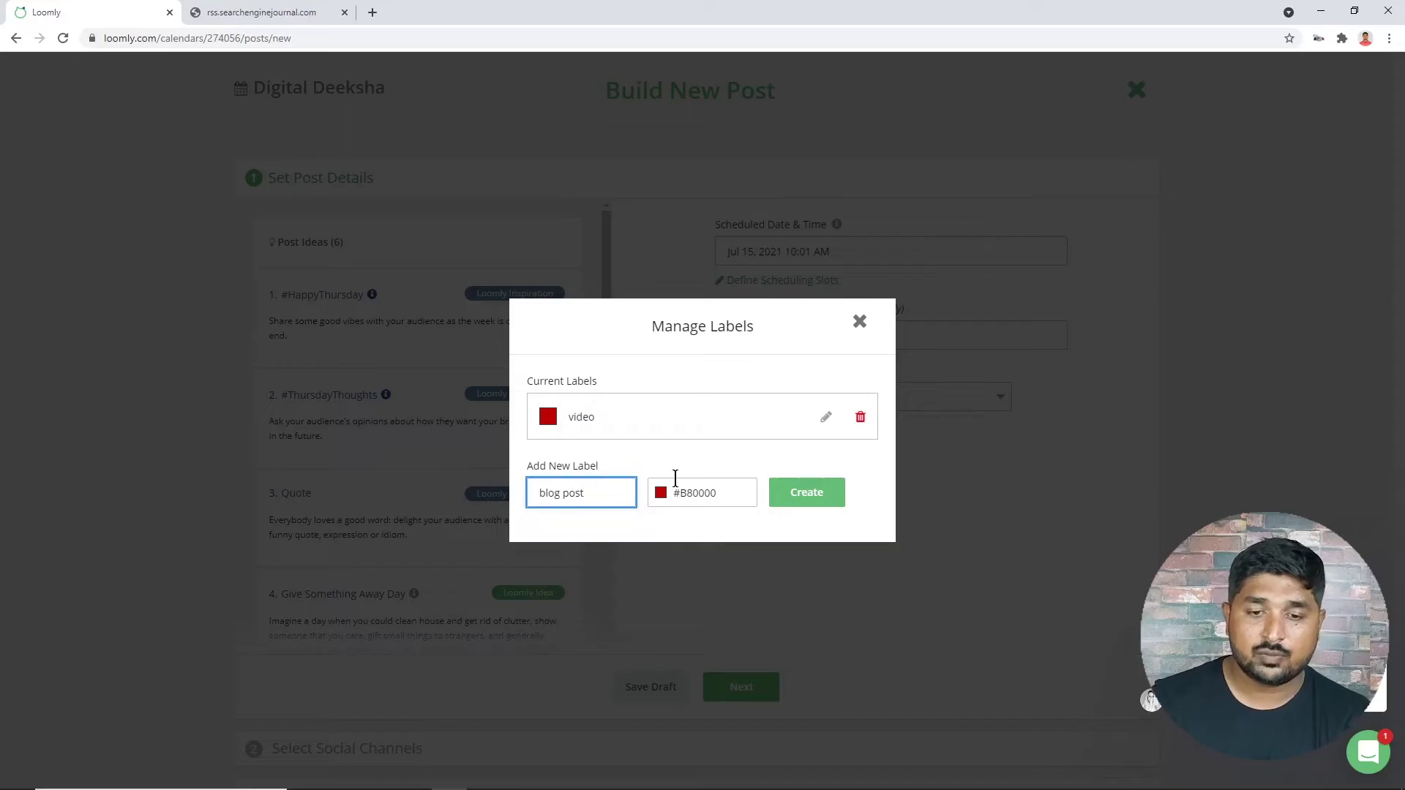
left_click(687, 493)
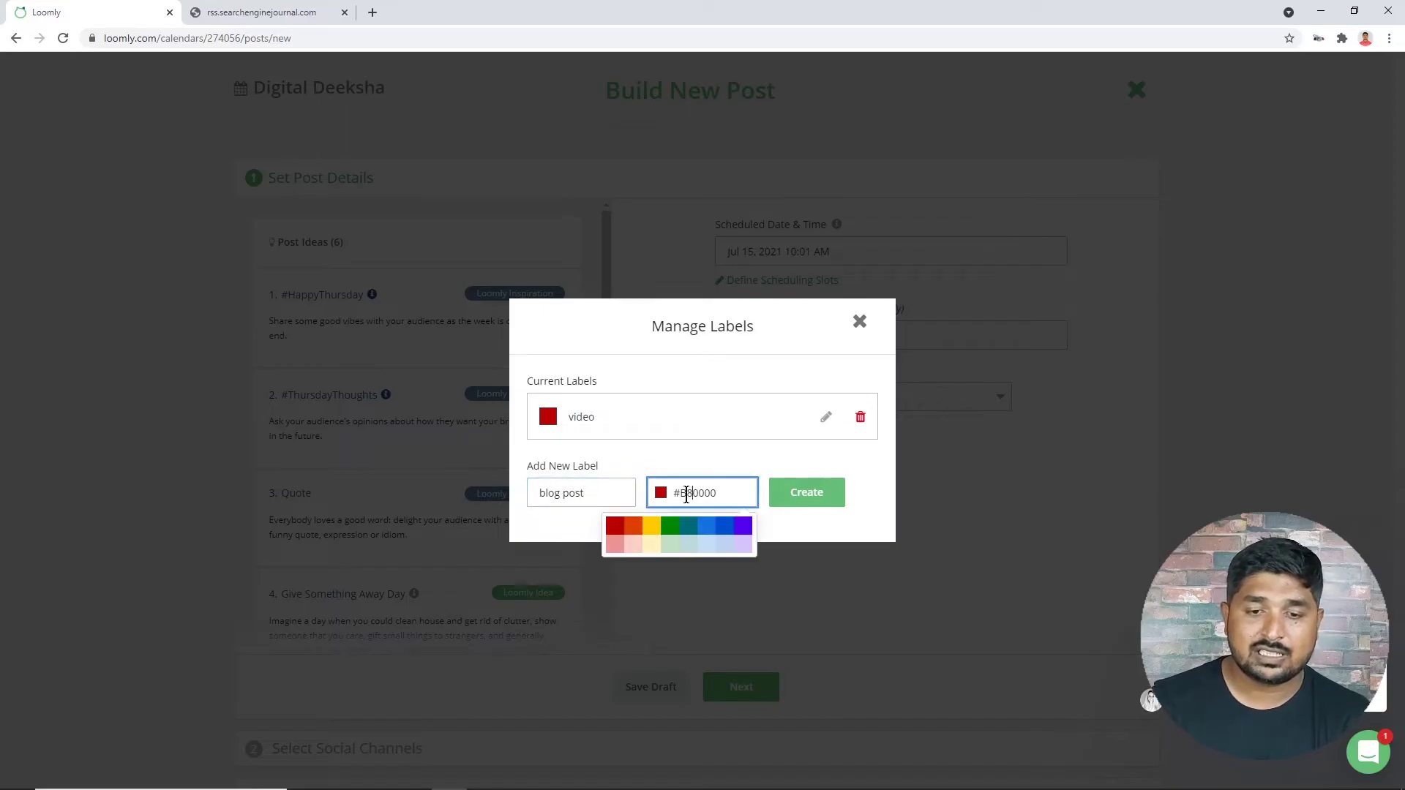
left_click(693, 532)
left_click(806, 492)
left_click(860, 301)
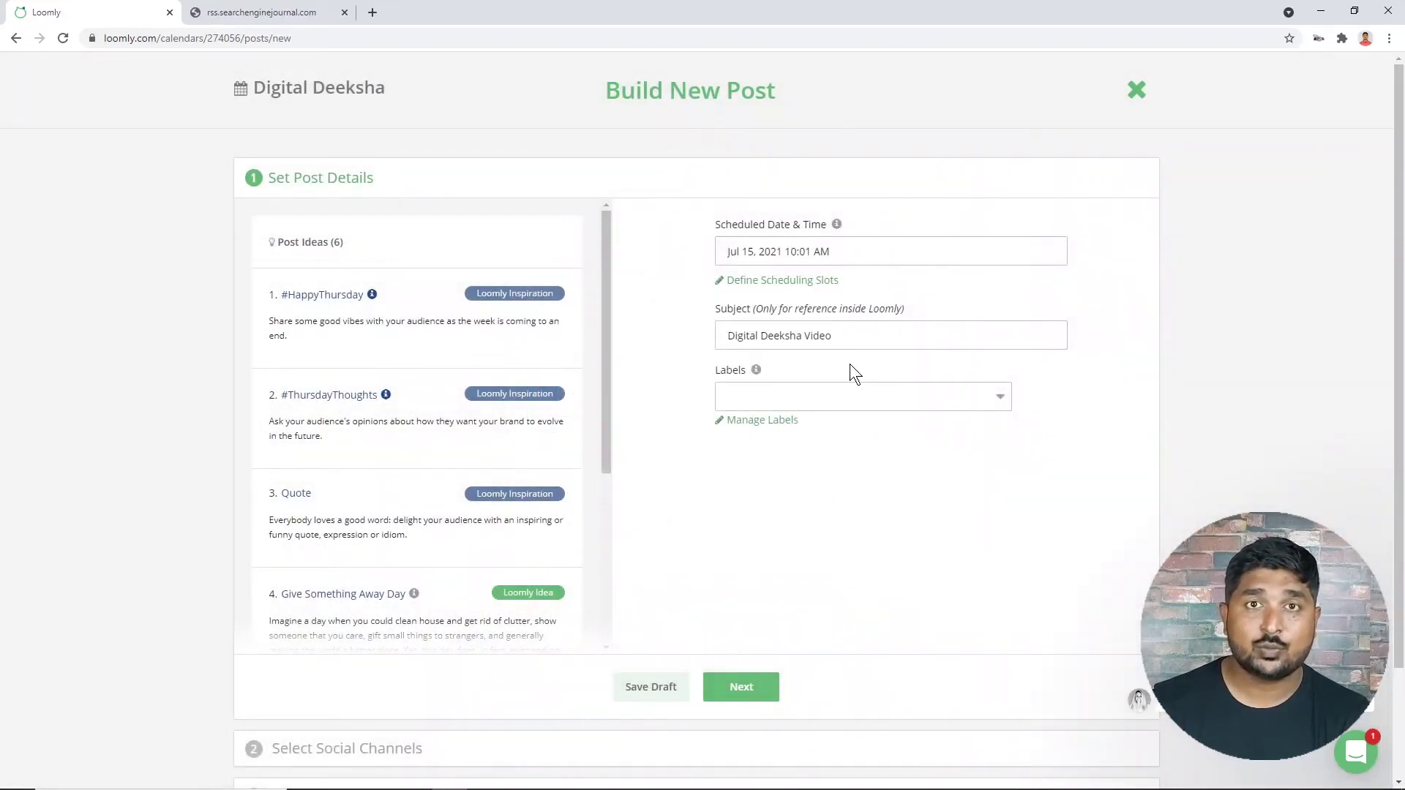
Assign the video label to the post and continue to the social channel selection
left_click(801, 405)
left_click(805, 455)
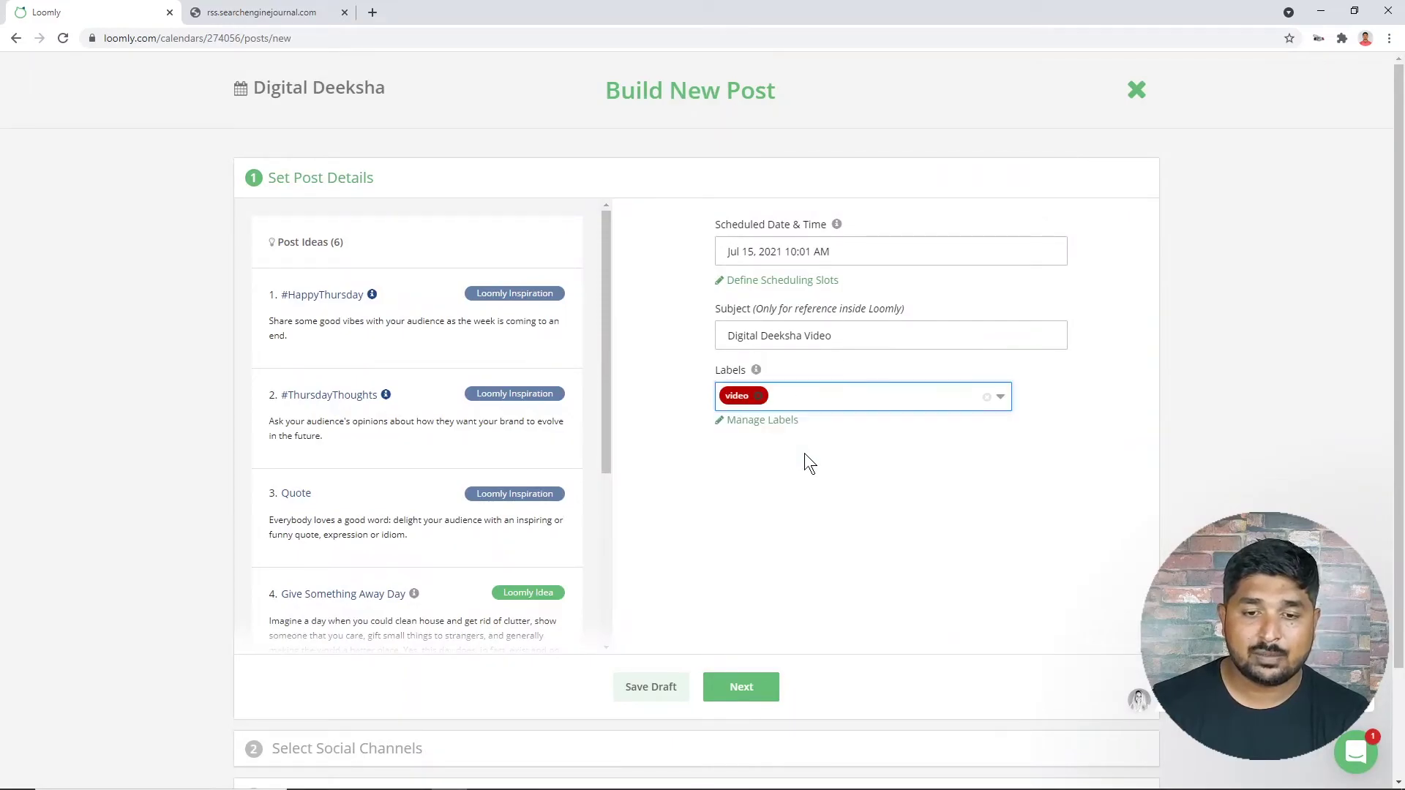
left_click(746, 694)
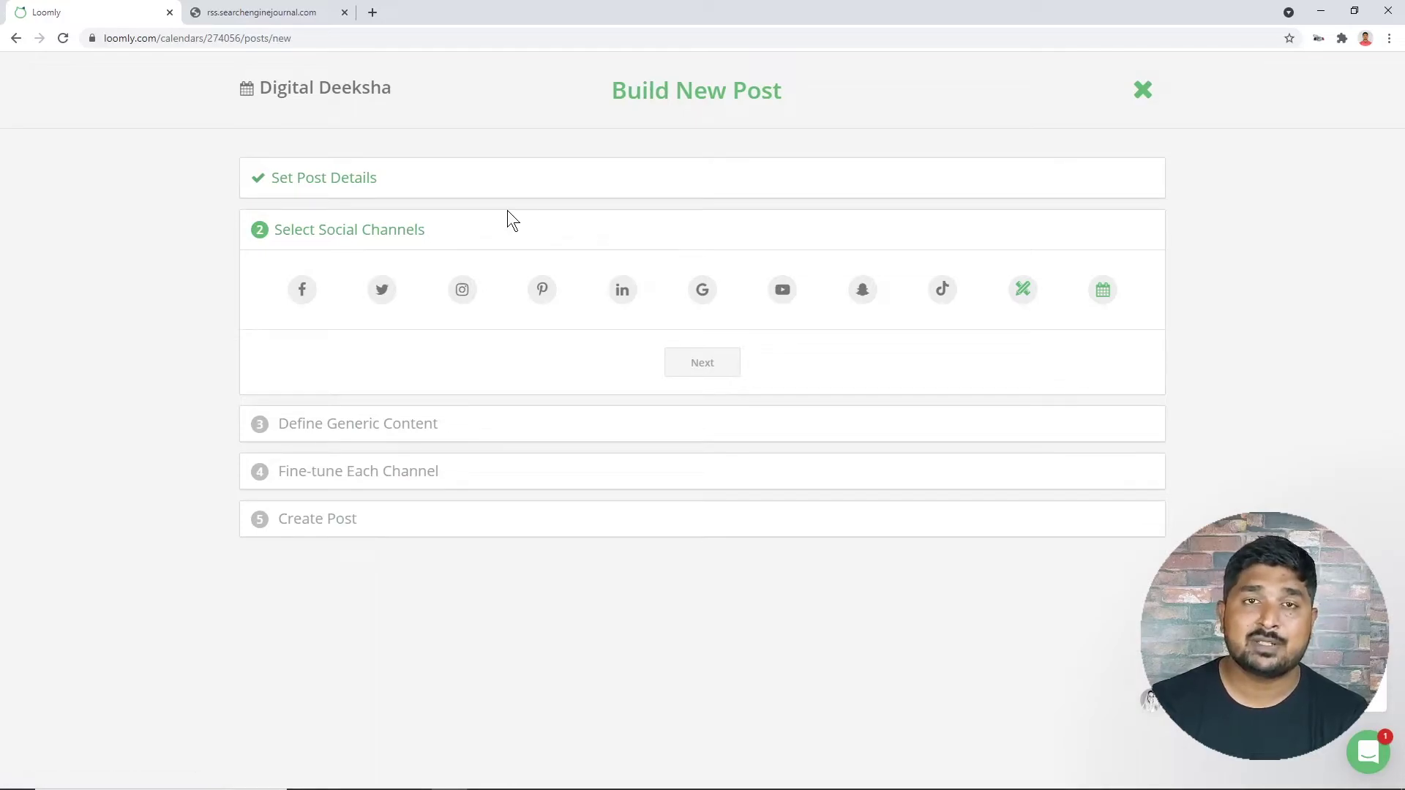
Select Facebook and Twitter as the post's social channels and continue to the generic content
left_click(300, 299)
left_click(387, 296)
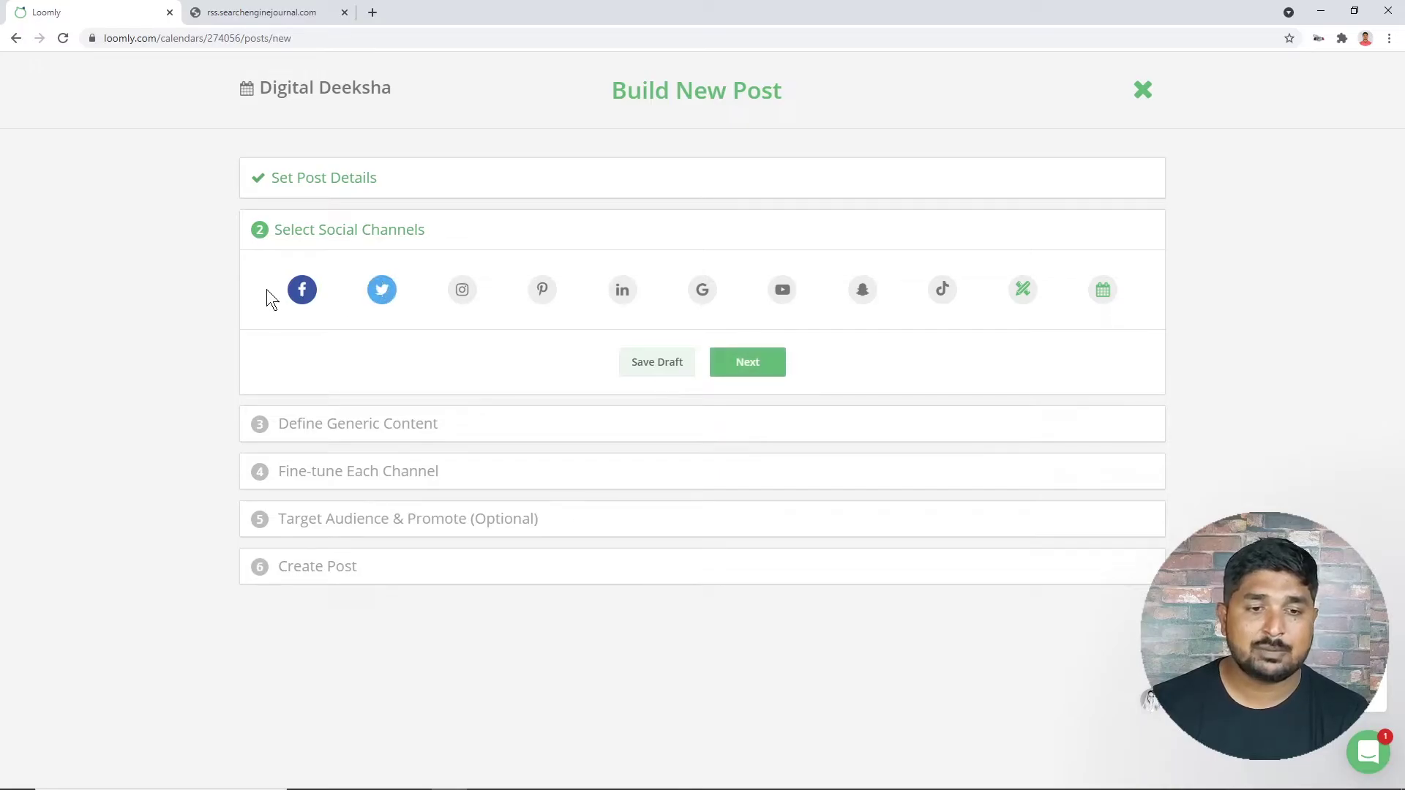
left_click(745, 360)
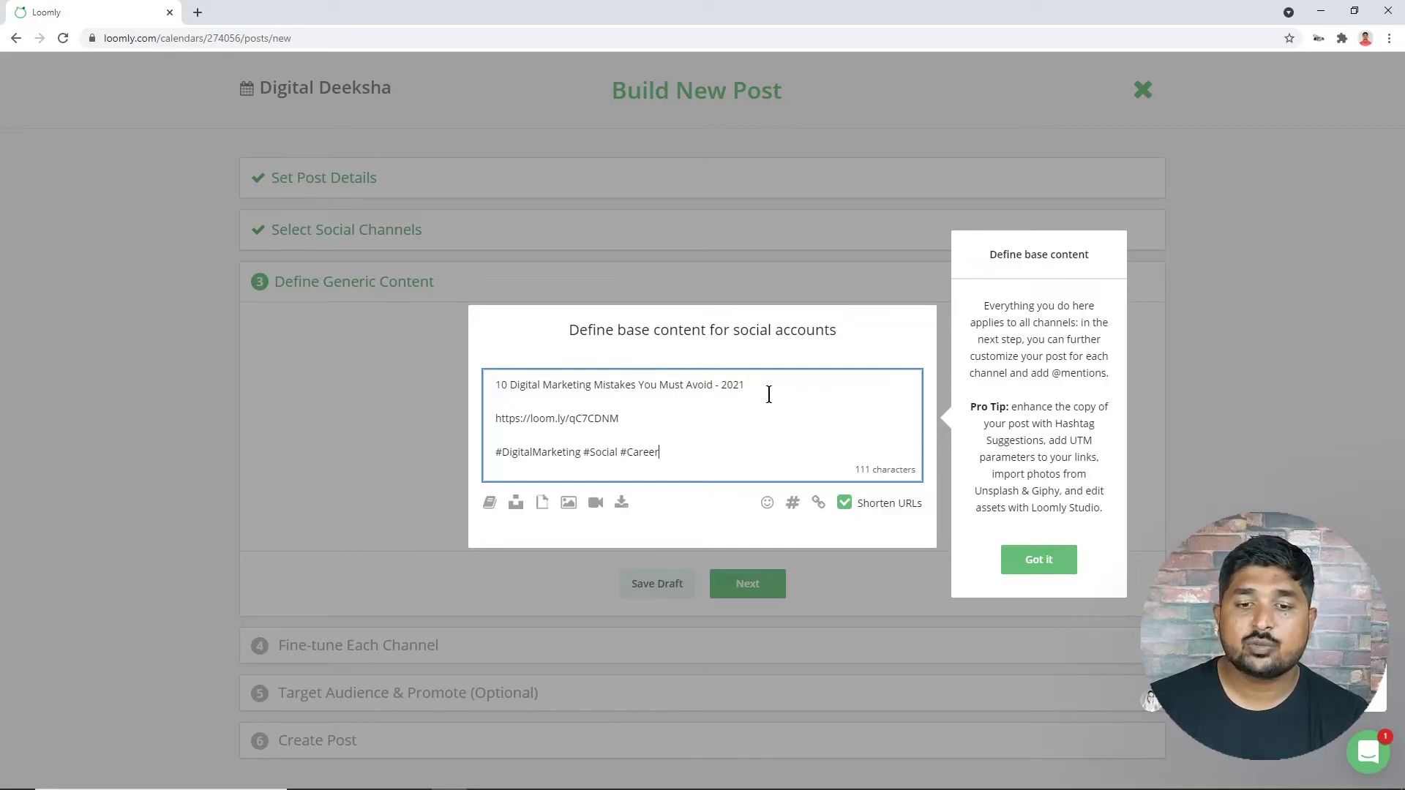
Turn off URL shortening for the post's base content, dismiss the base content tip and continue to channel fine-tuning
left_click(845, 510)
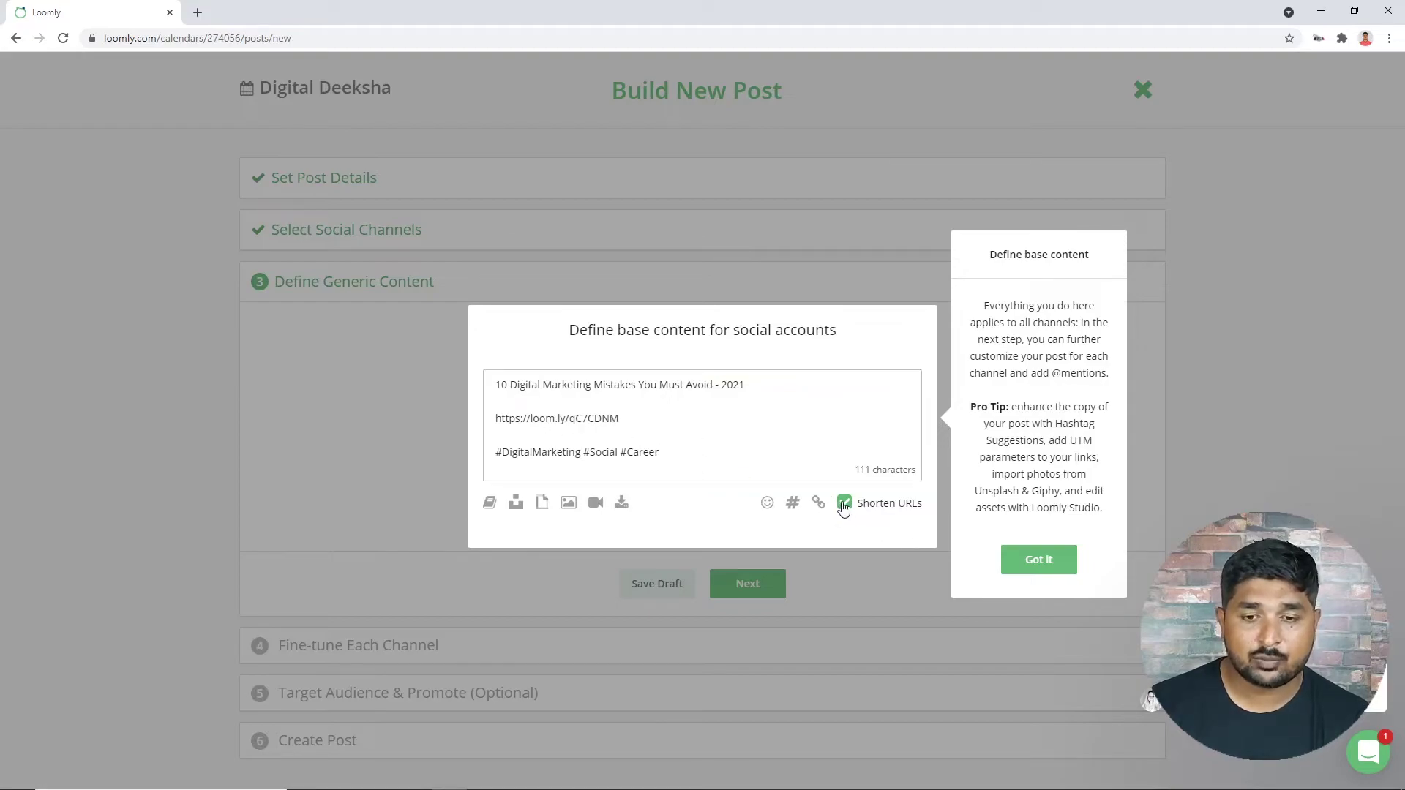
left_click(843, 505)
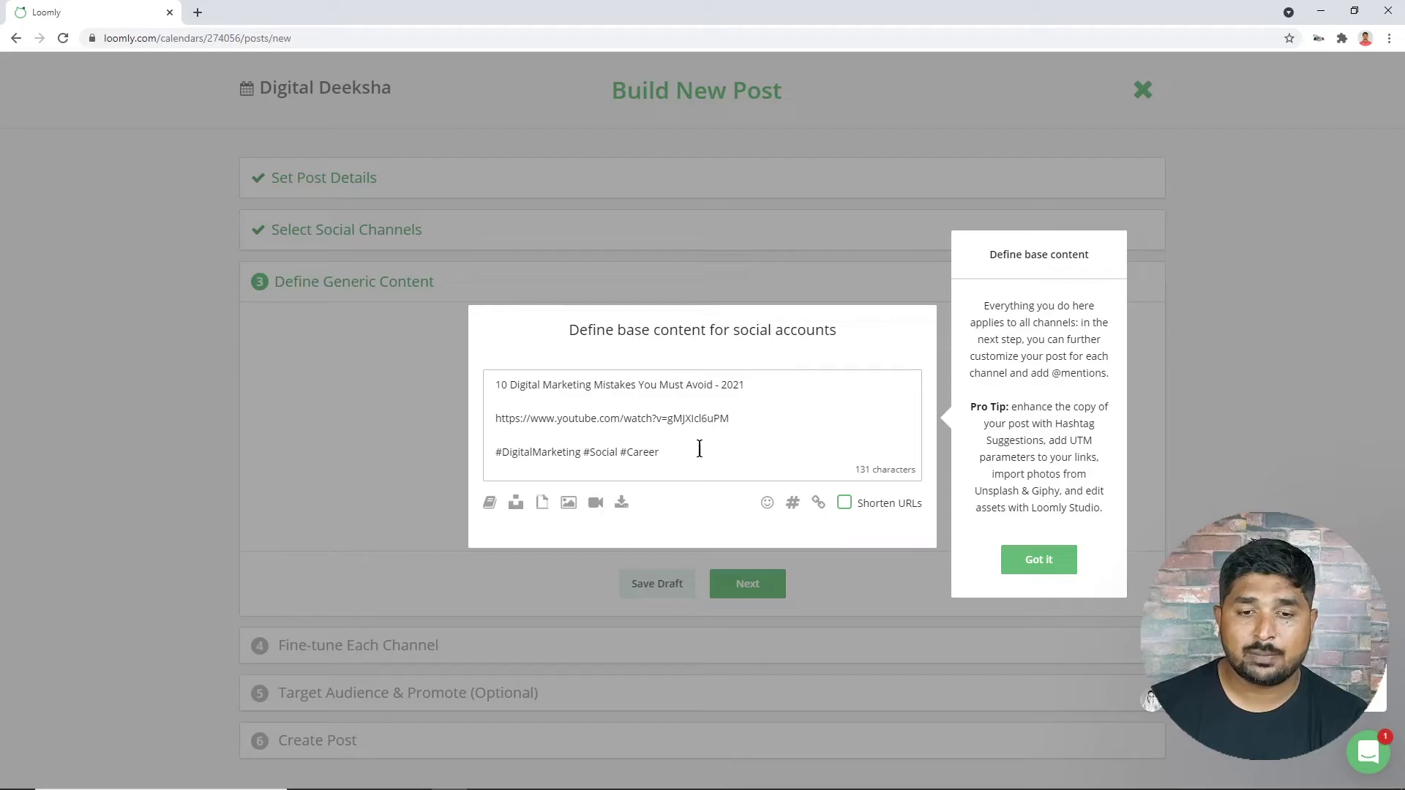
left_click(1005, 562)
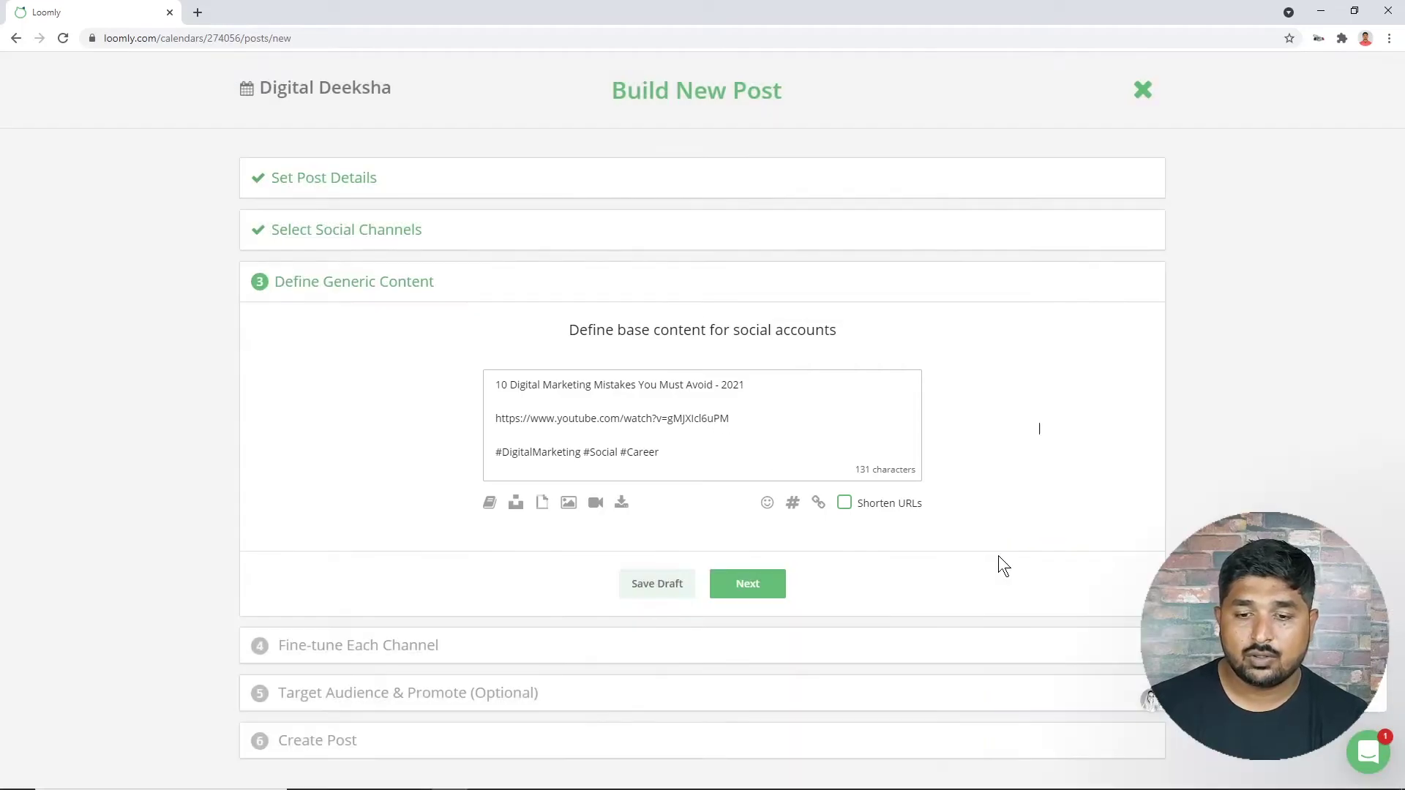
left_click(752, 591)
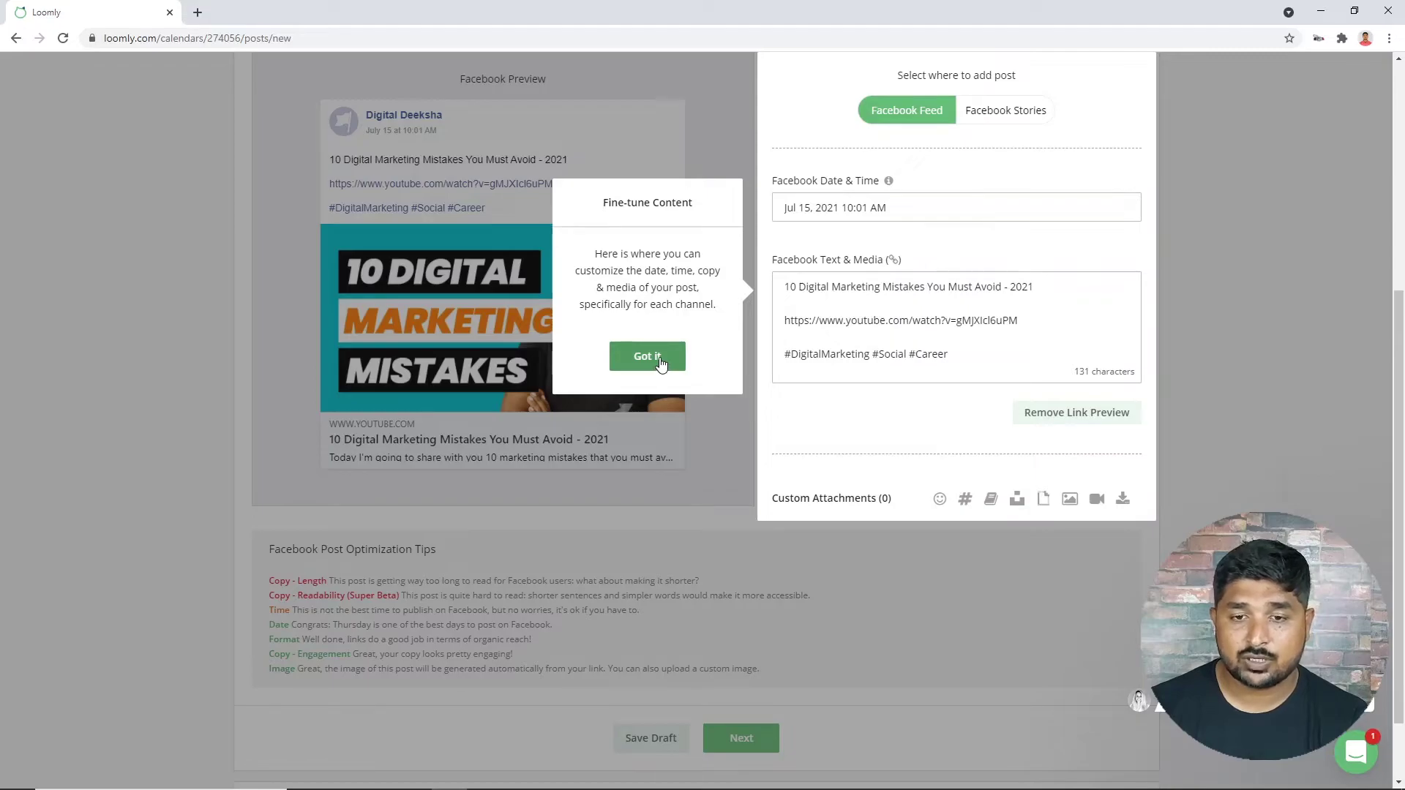
Dismiss the fine-tuning tip, compare the Facebook and Twitter versions of the post and continue to audience targeting
left_click(660, 358)
left_click(702, 389)
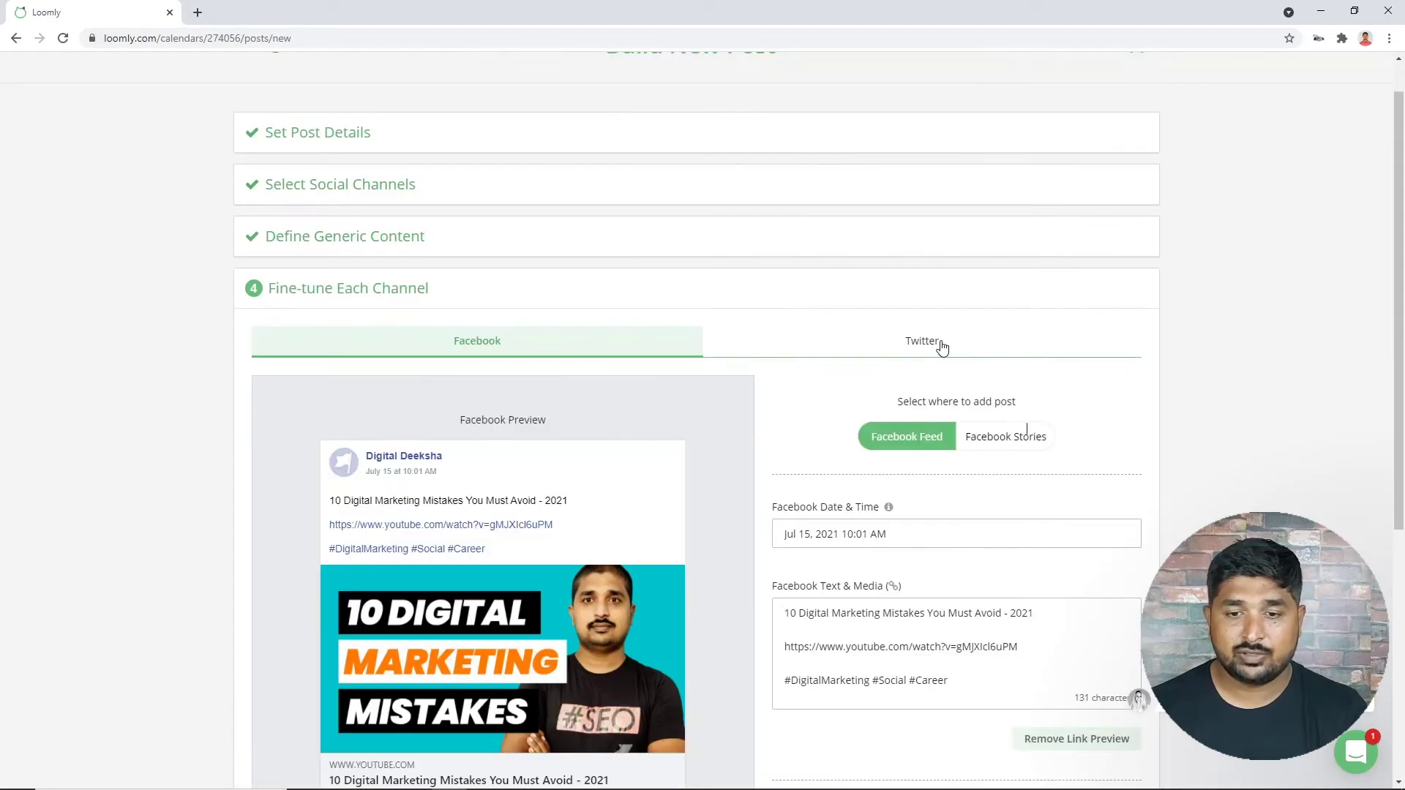
left_click(941, 345)
scroll(728, 354, "down", 2)
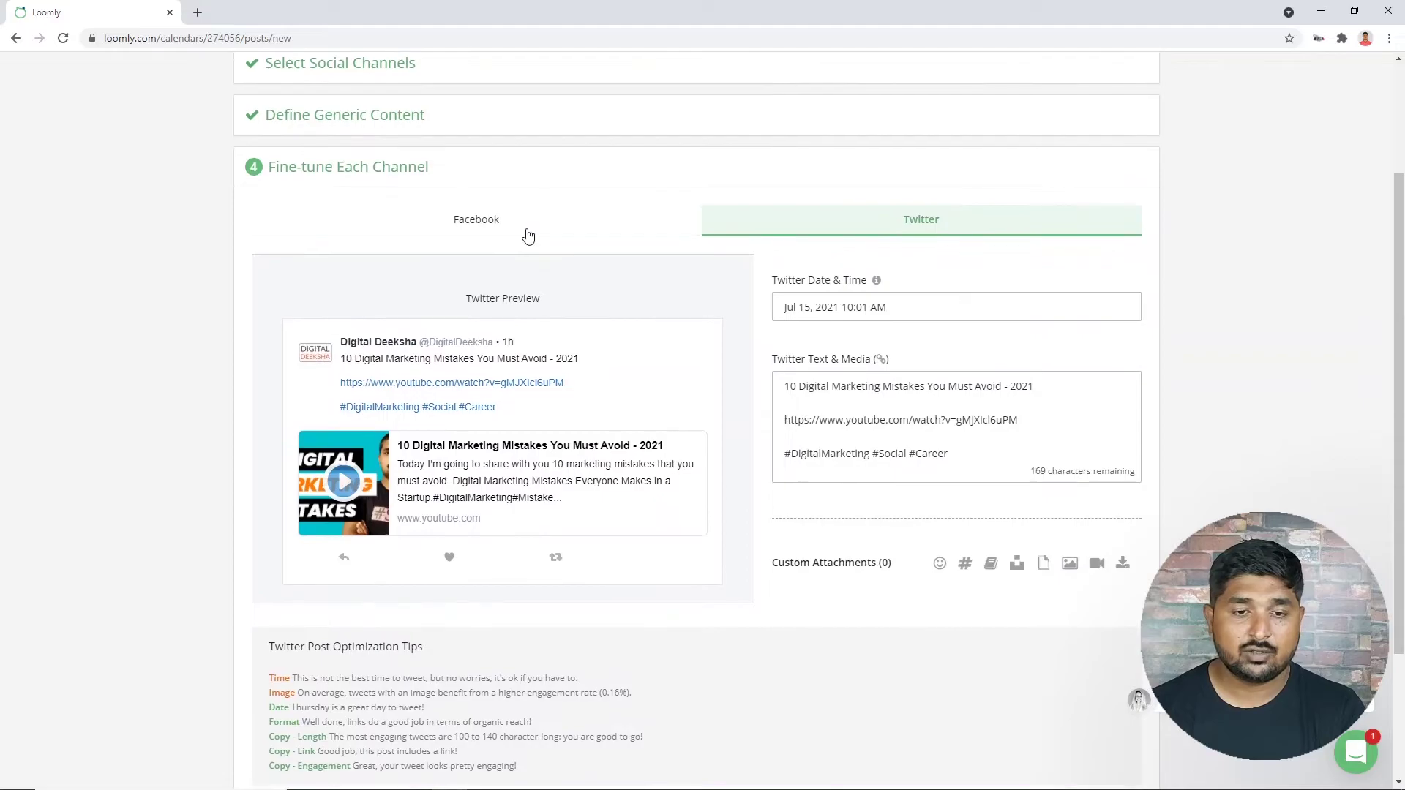
left_click(521, 220)
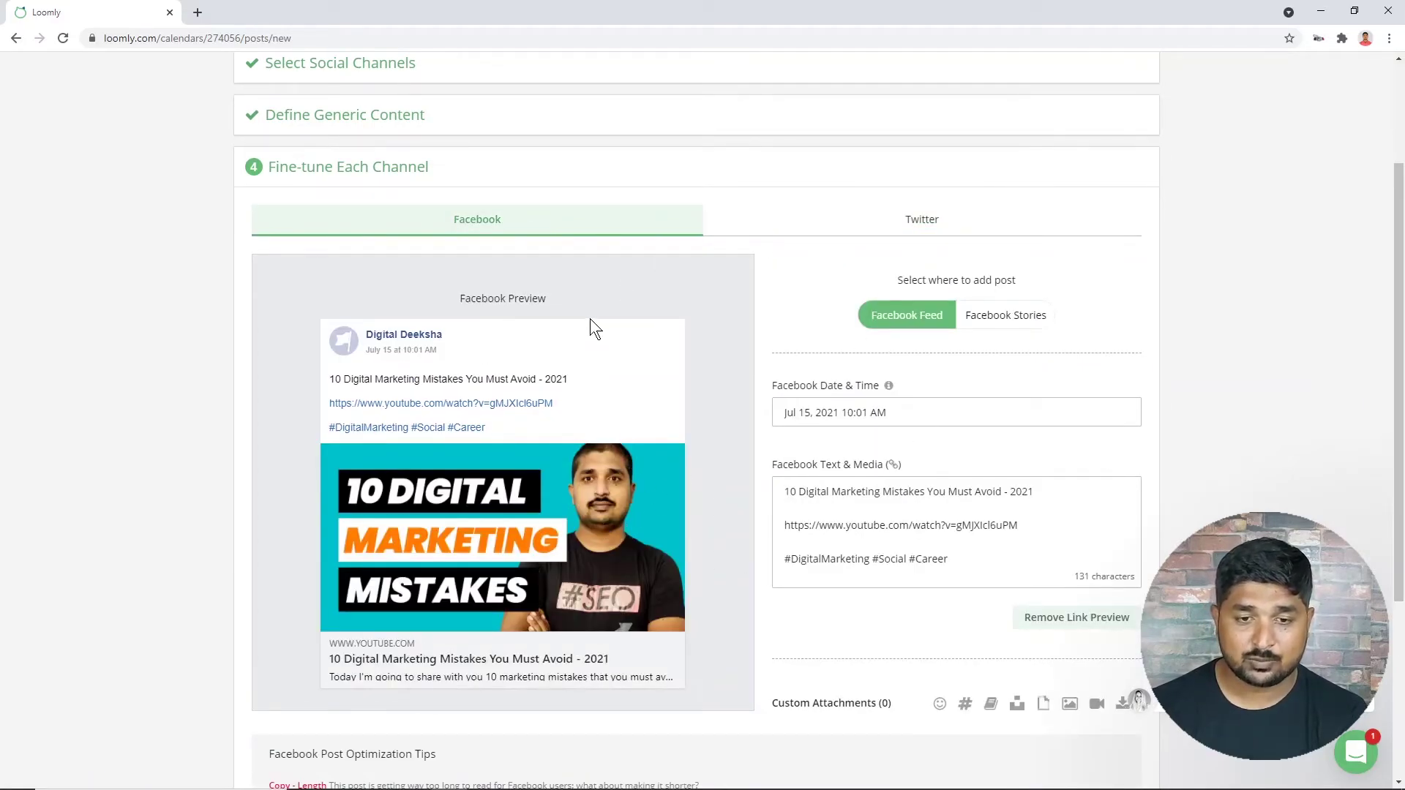
left_click(834, 221)
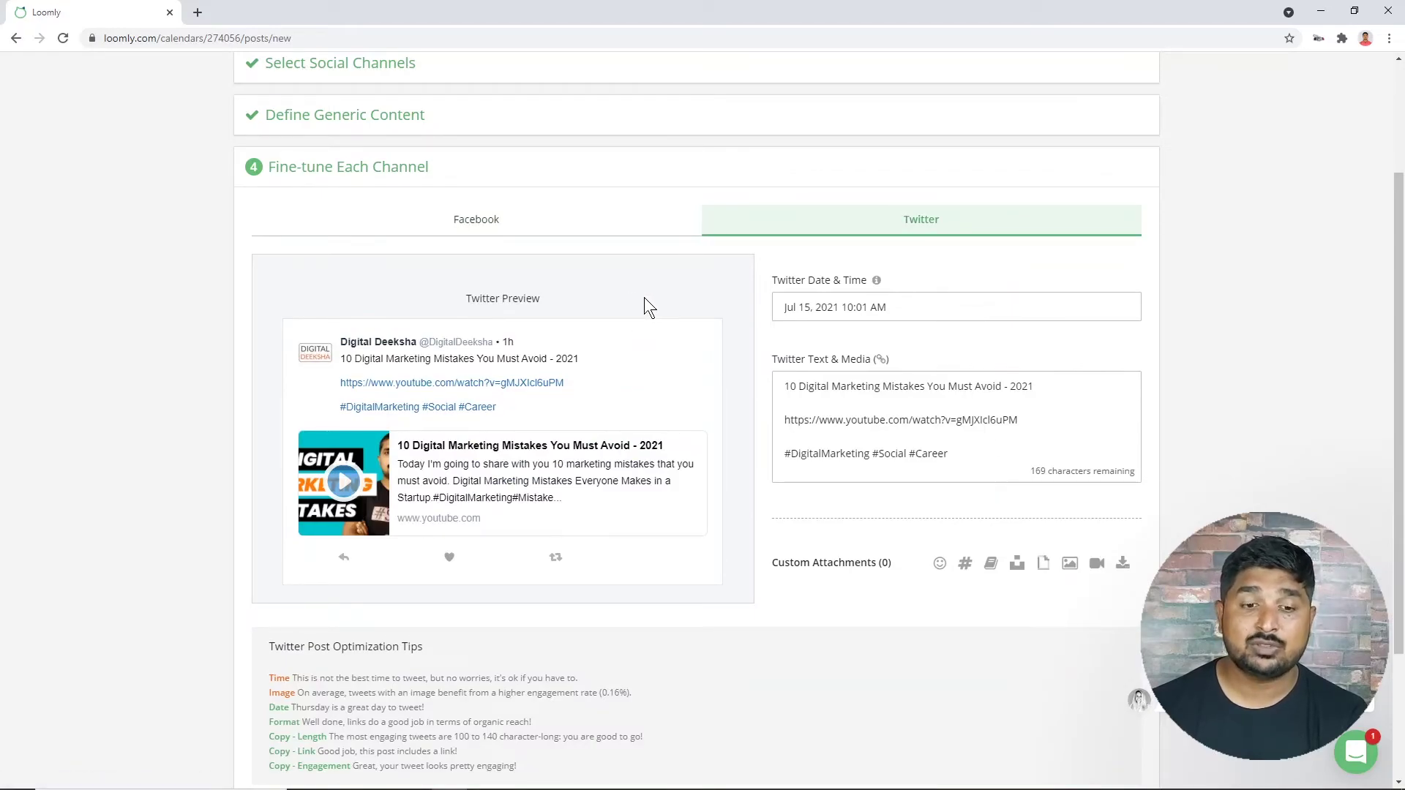
scroll(745, 380, "down", 3)
left_click(734, 665)
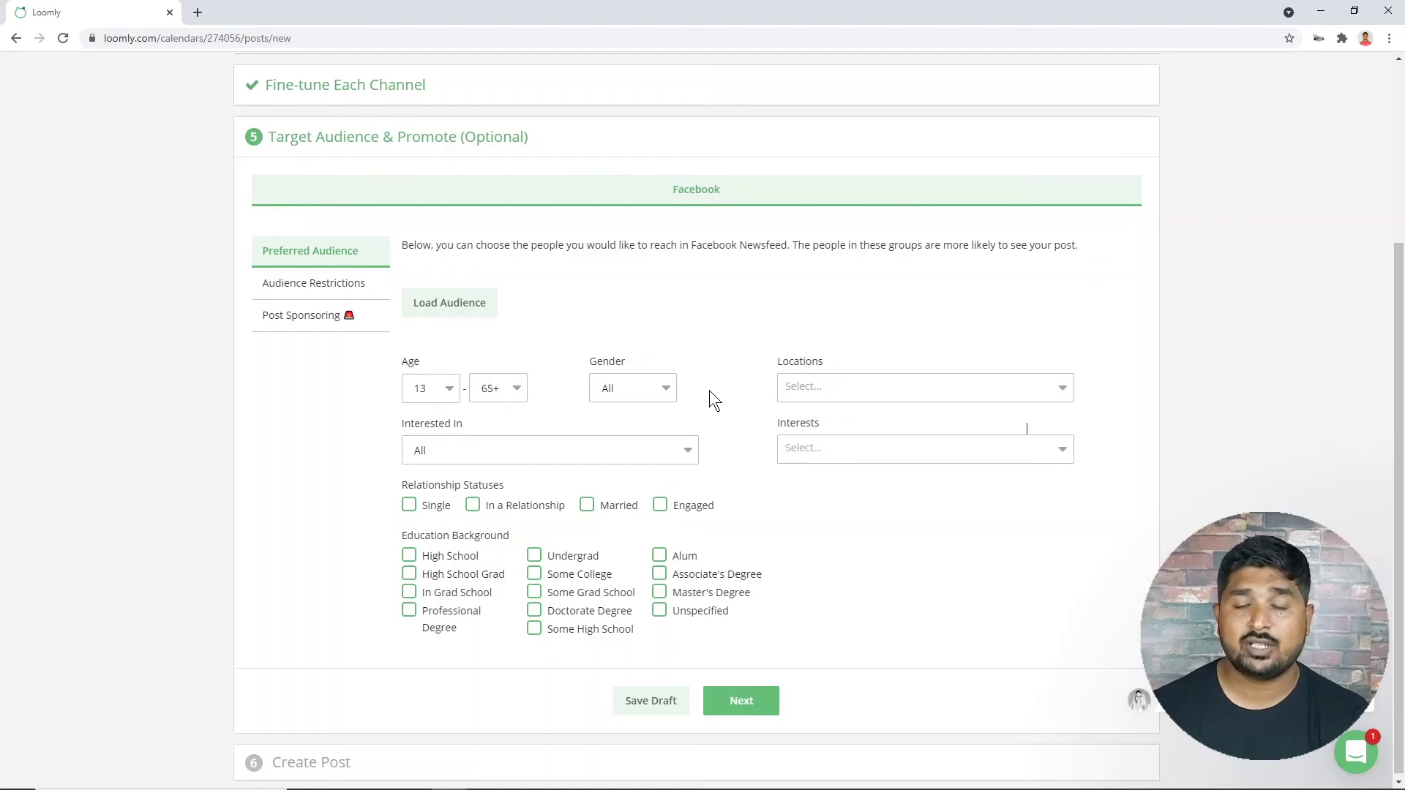
Keep the default Facebook audience settings, schedule the post and start the post view tour
left_click(753, 704)
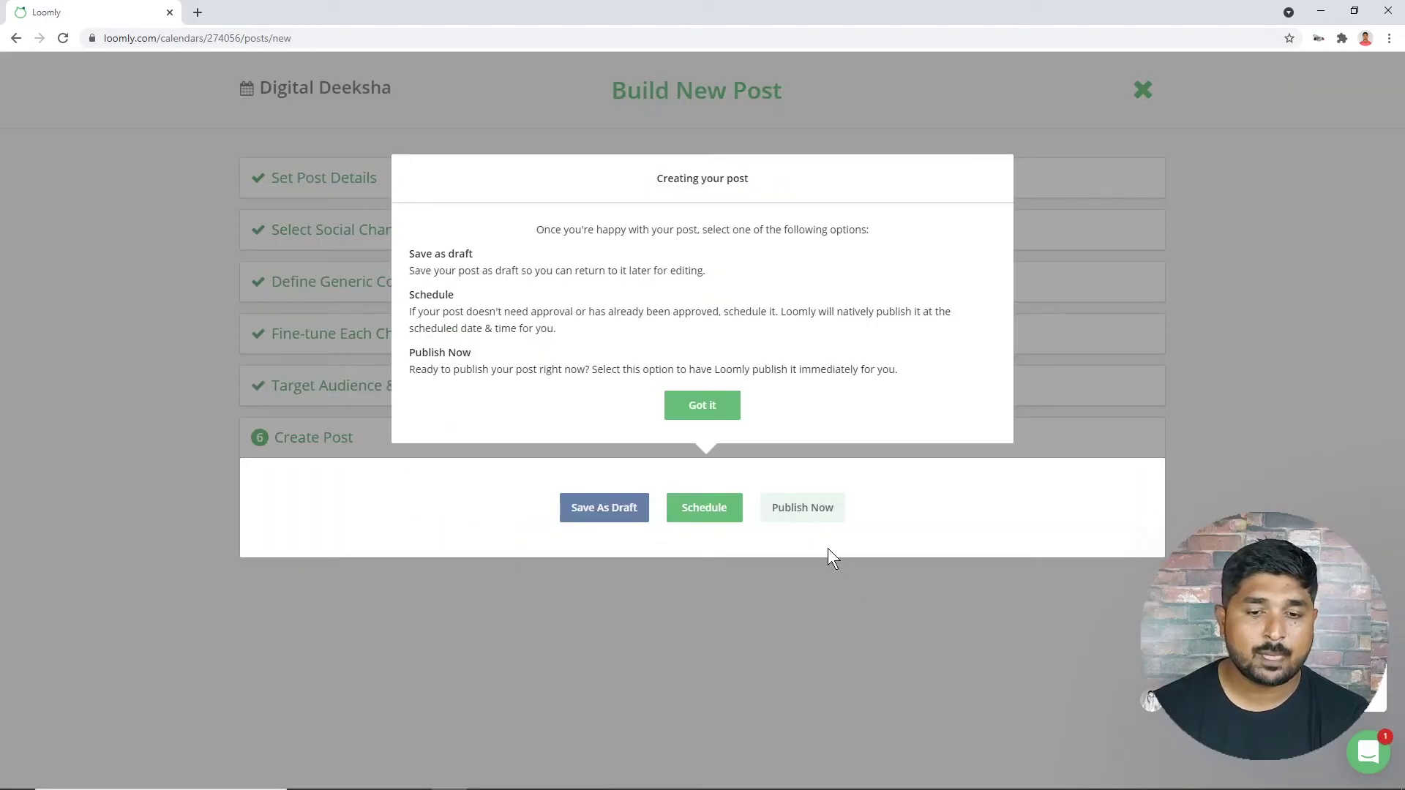
left_click(699, 406)
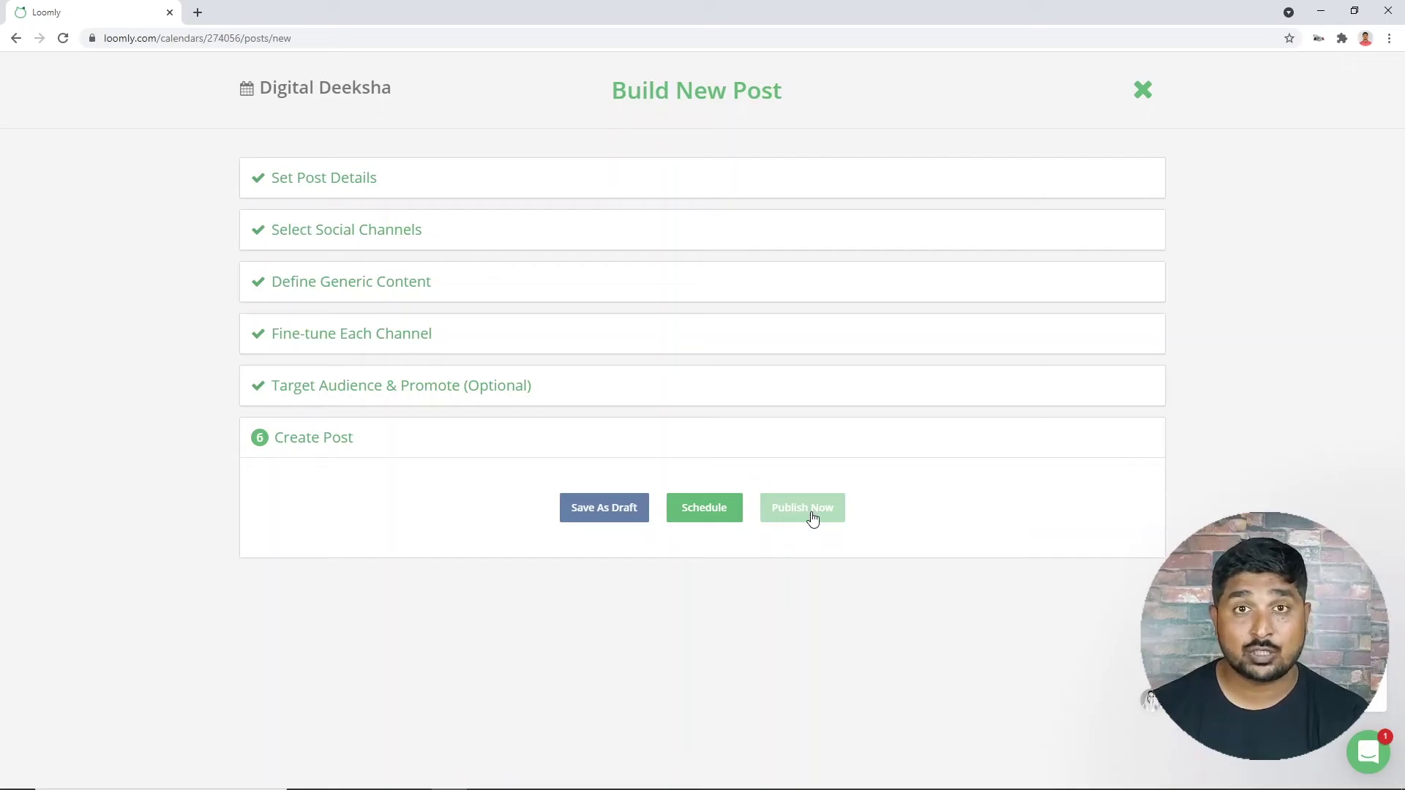
left_click(704, 512)
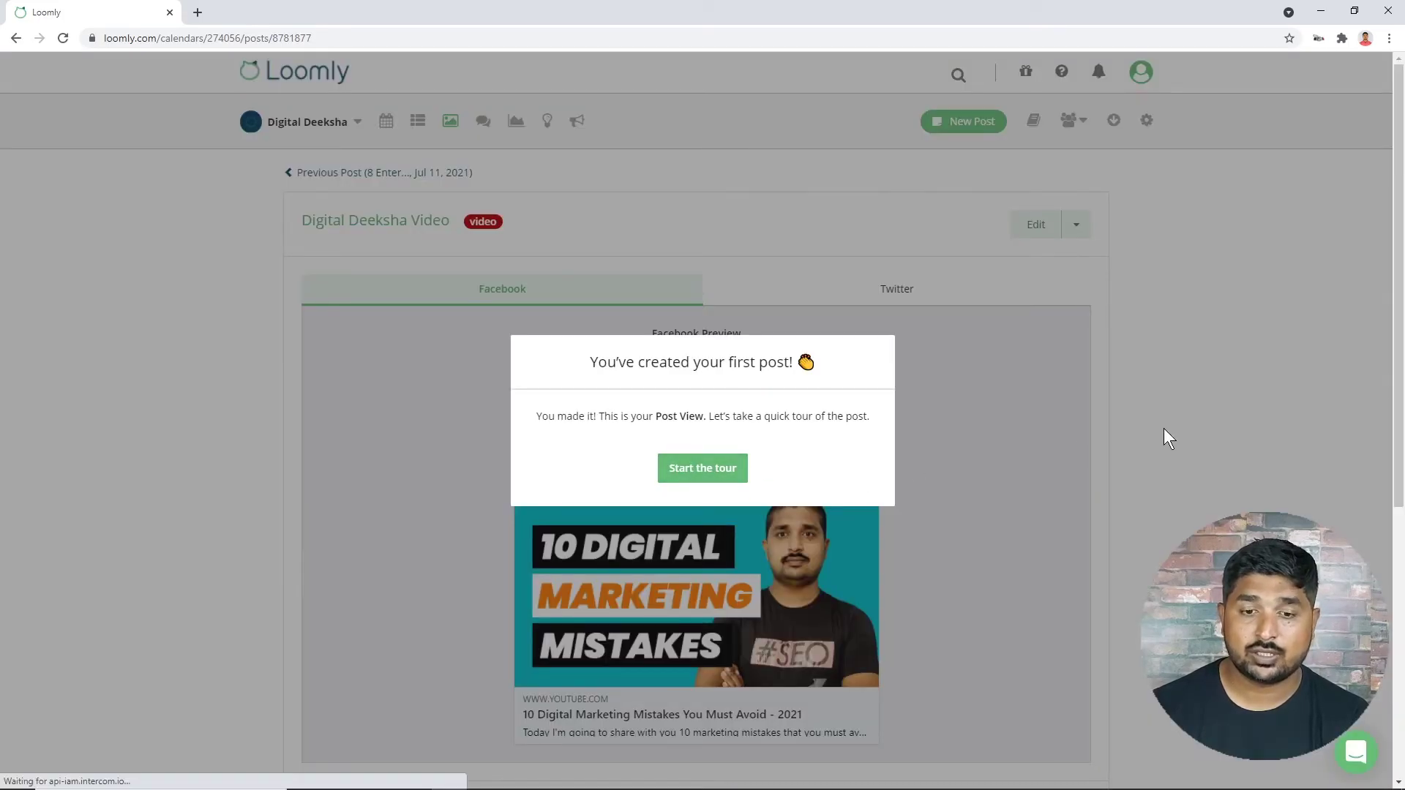
left_click(692, 474)
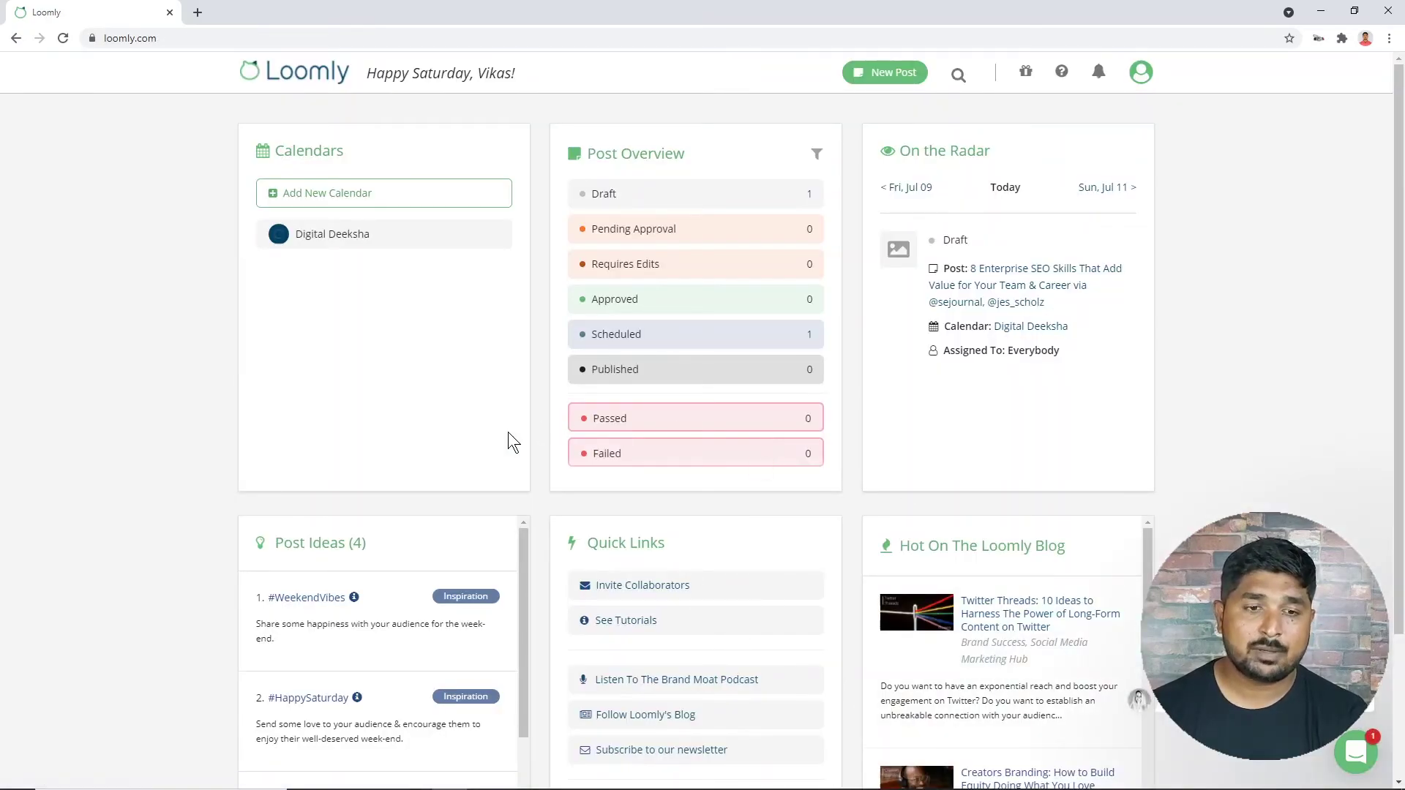
Examine the dashboard's calendars, post overview, post ideas, quick links and blog article sections
left_click_drag(284, 150, 322, 151)
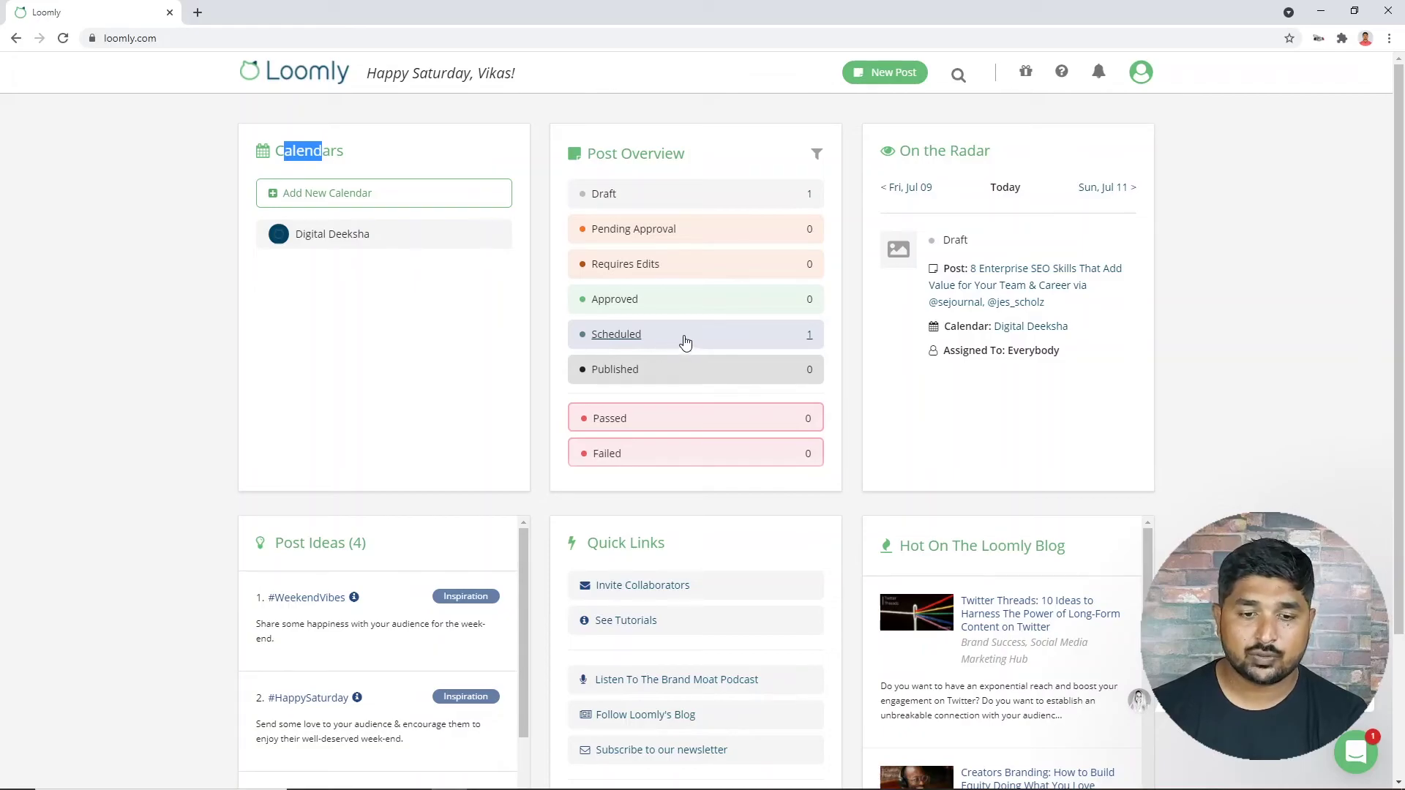
scroll(683, 339, "down", 3)
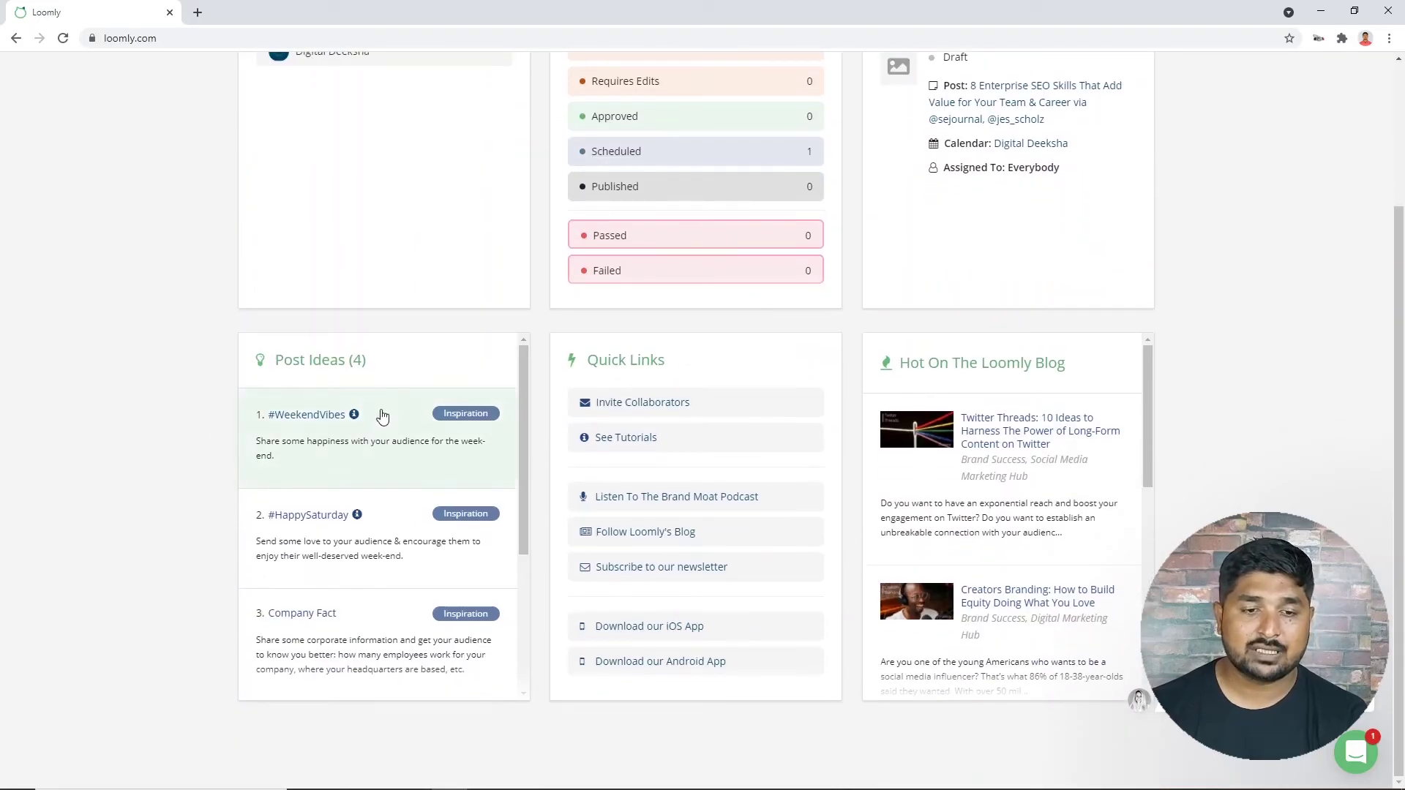
scroll(351, 468, "down", 4)
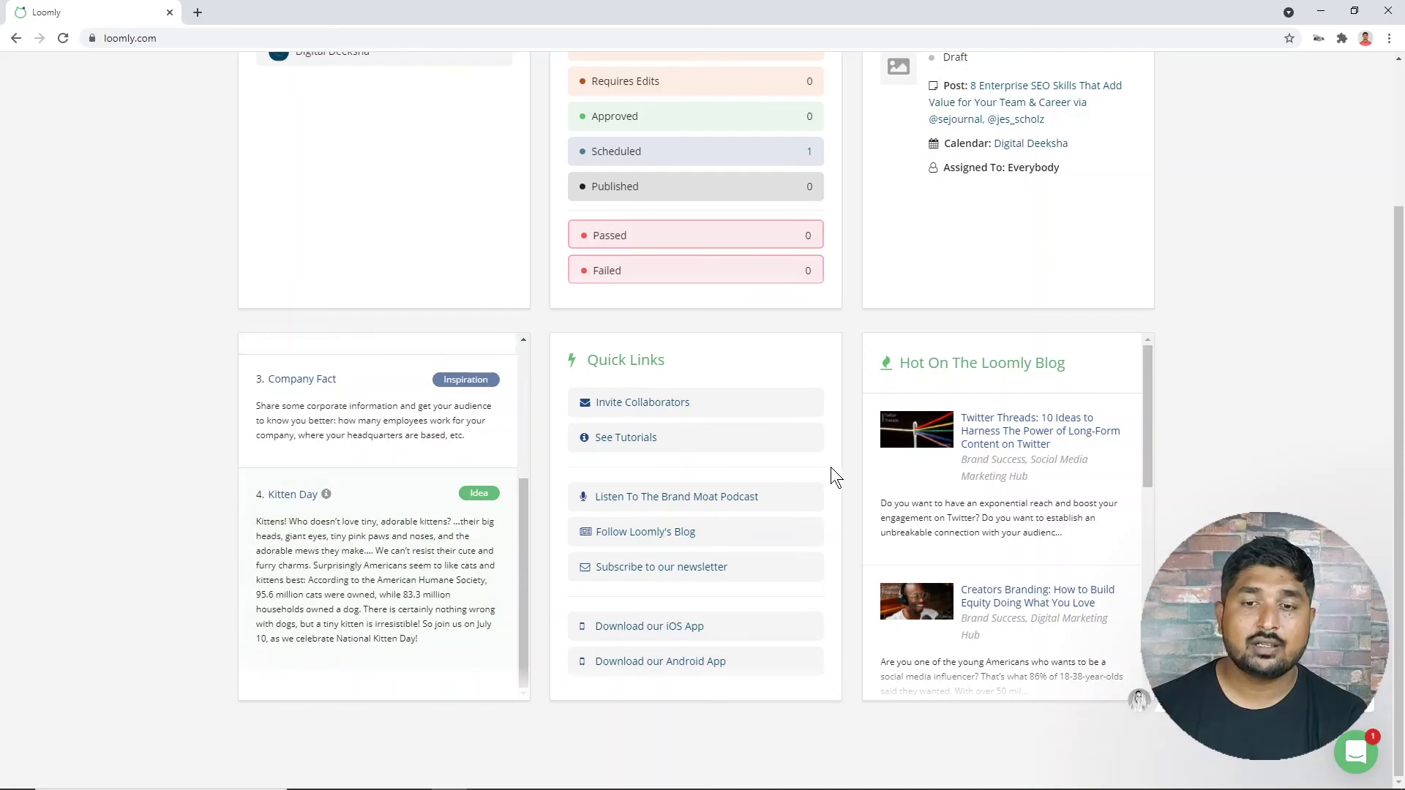
scroll(834, 468, "up", 3)
scroll(1057, 501, "down", 3)
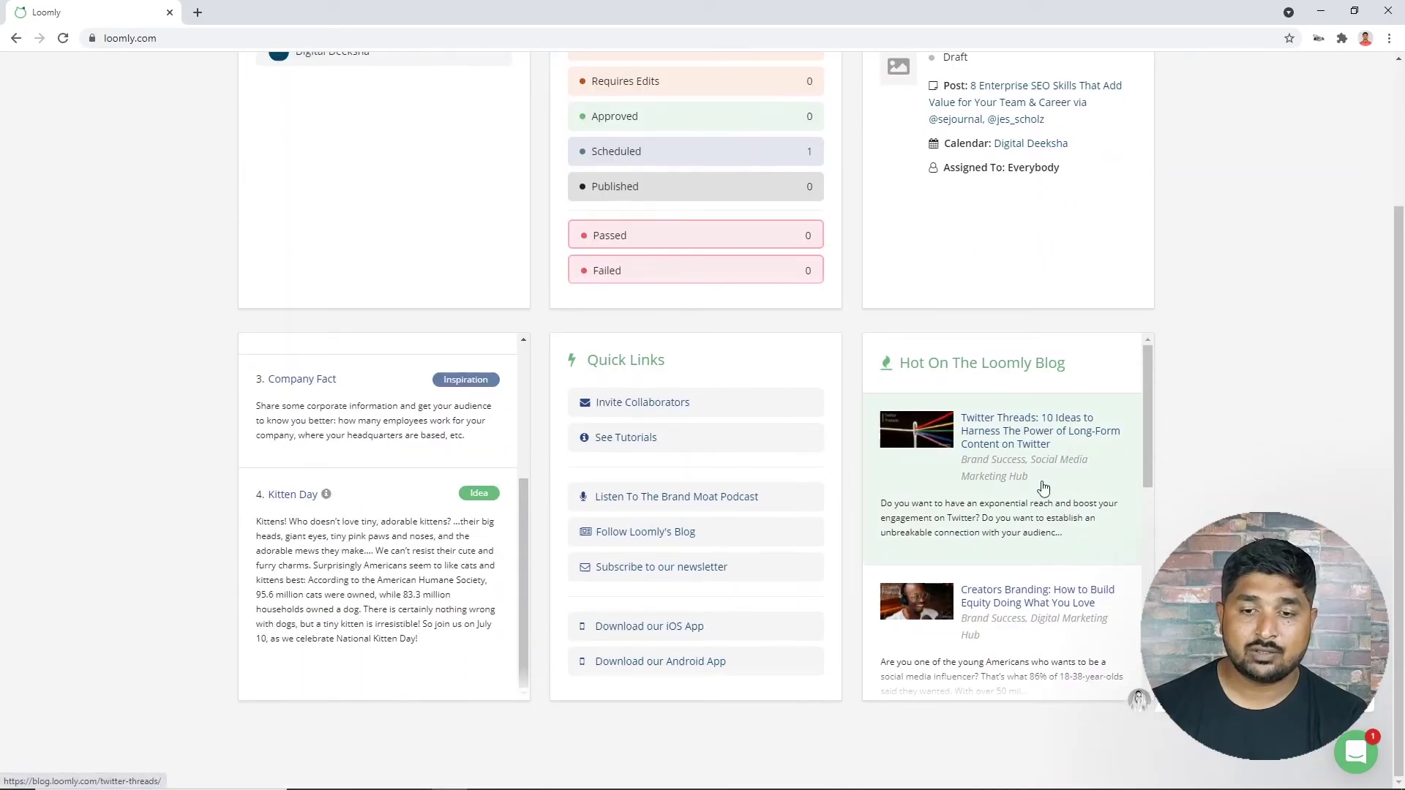
scroll(1147, 439, "down", 1)
left_click_drag(1148, 439, 1149, 380)
scroll(1310, 433, "up", 3)
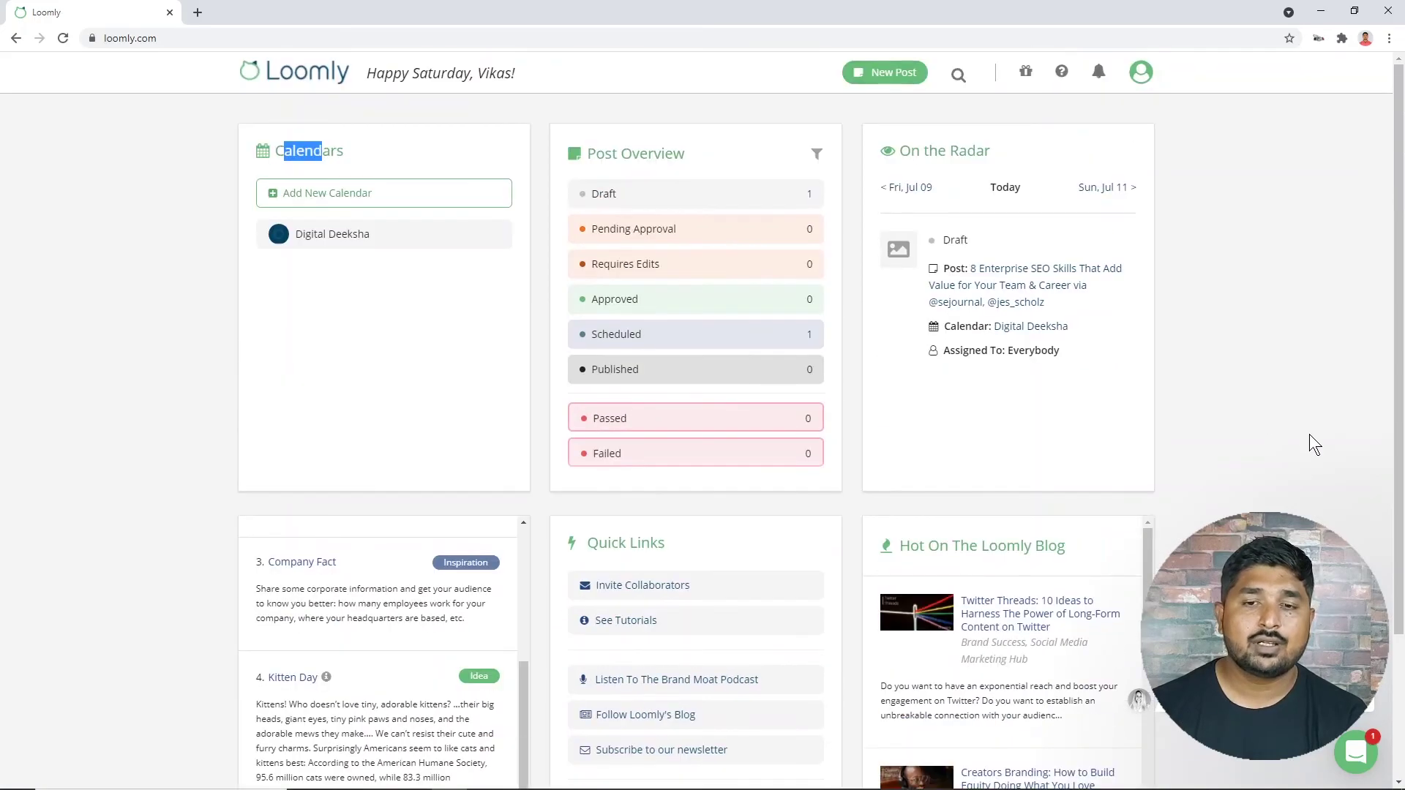